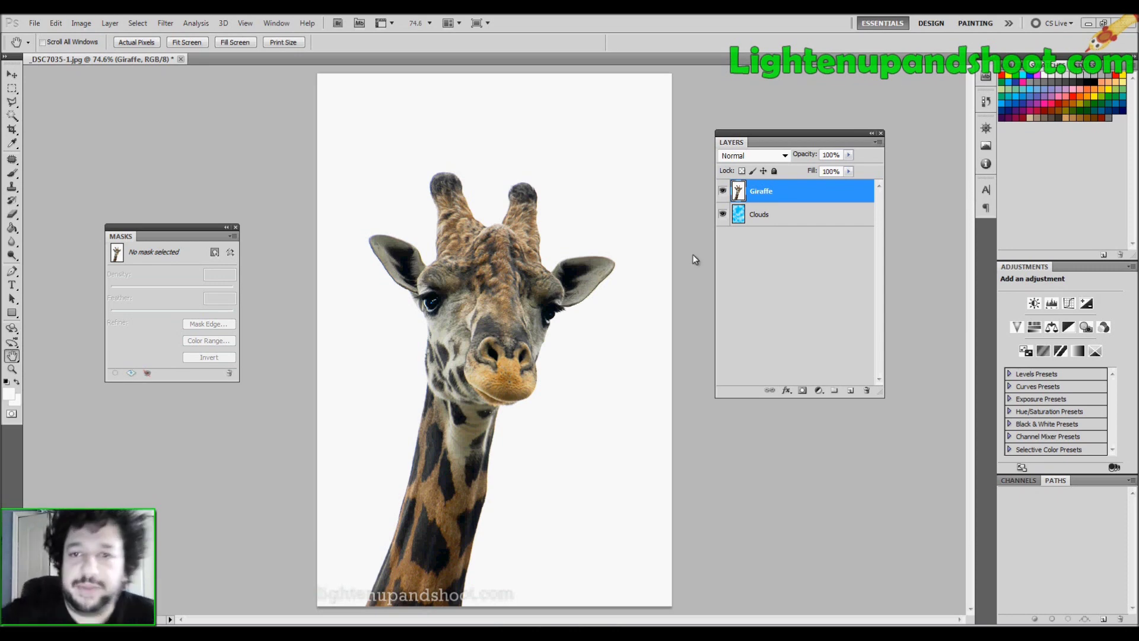
# Select the Giraffe and Clouds layers in turn, and hide and reshow the Giraffe layer to inspect the clouds beneath.
pyautogui.moveTo(786, 145); pyautogui.dragTo(767, 110)
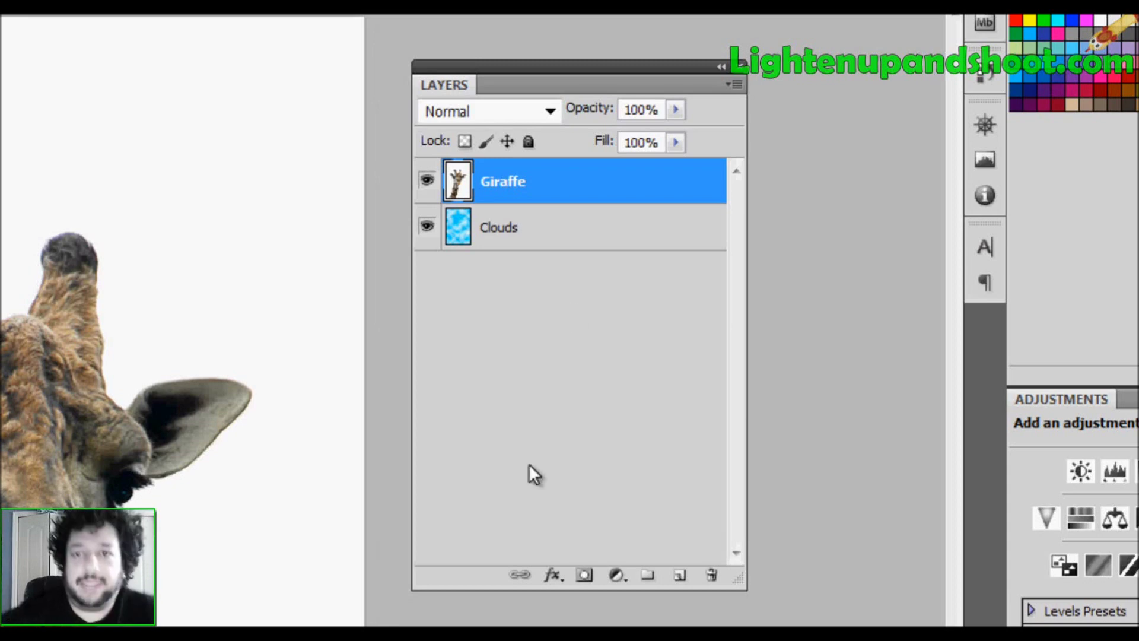
pyautogui.click(509, 230)
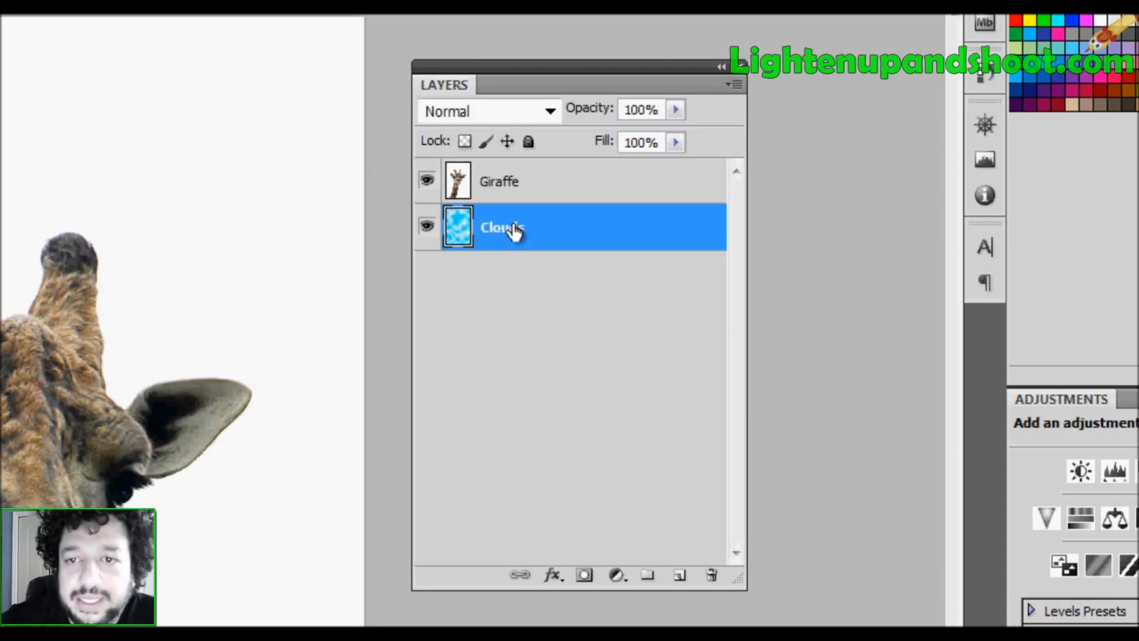
pyautogui.click(510, 183)
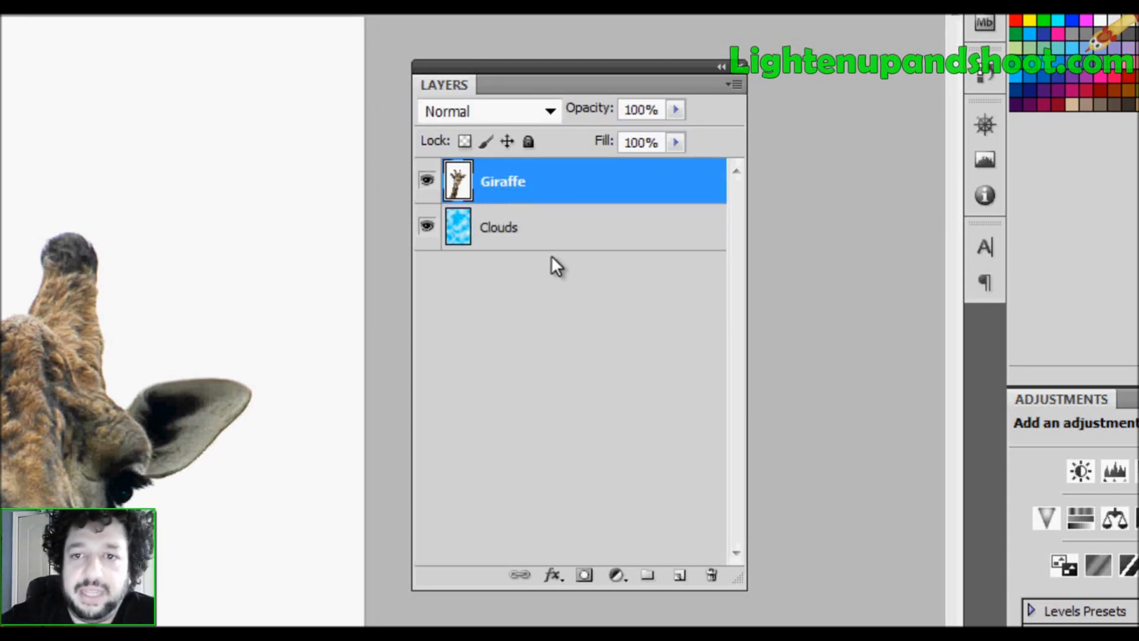
pyautogui.click(503, 233)
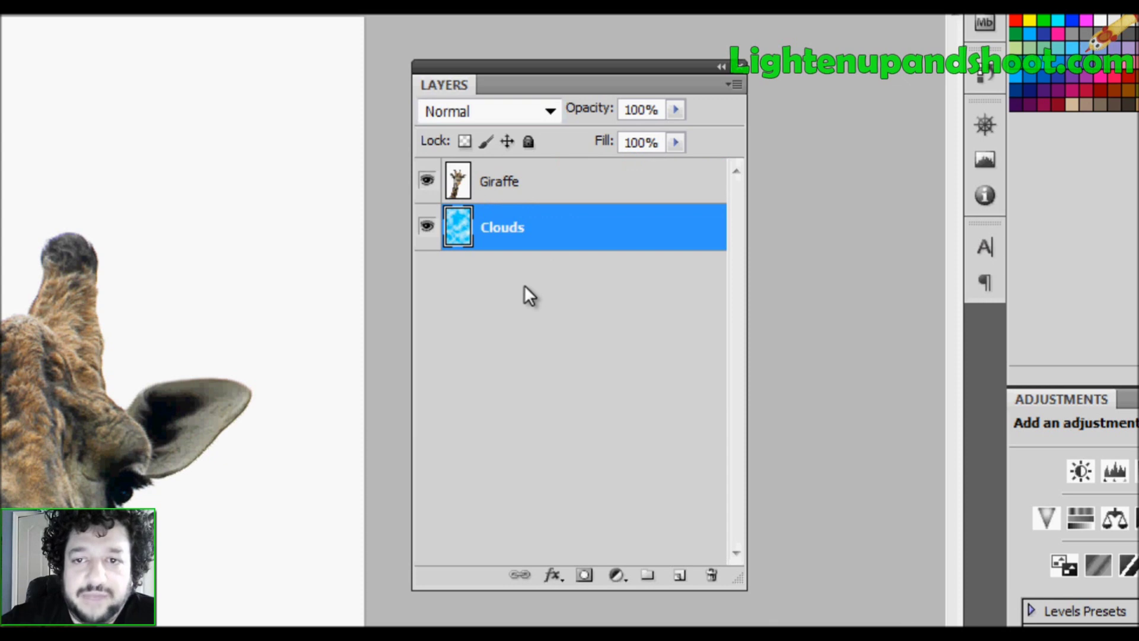
pyautogui.click(517, 202)
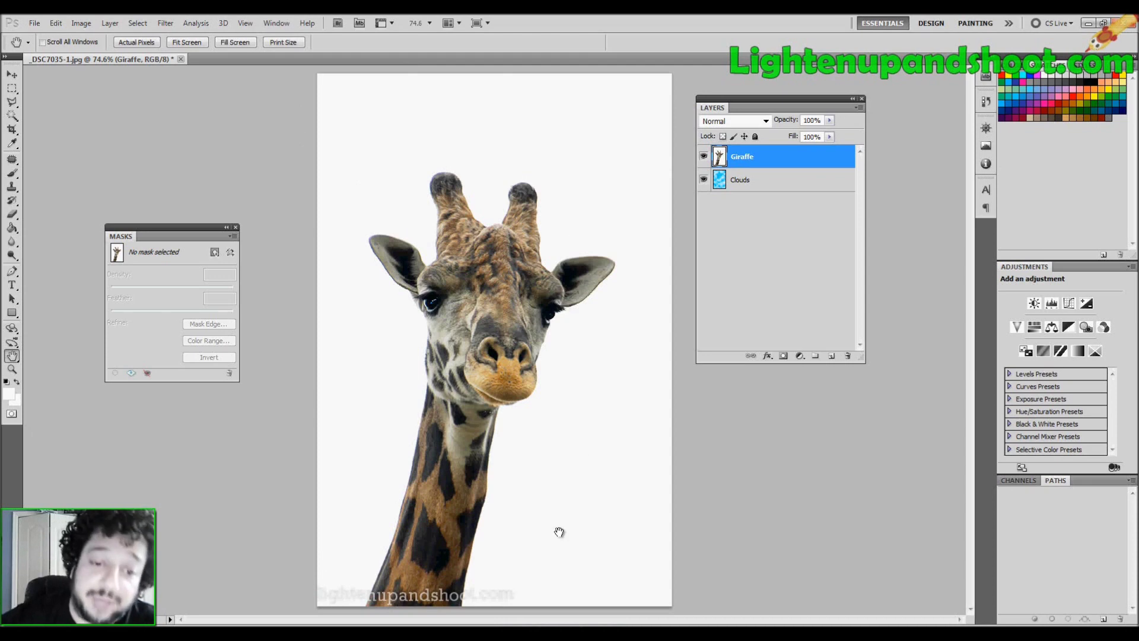
pyautogui.click(703, 156)
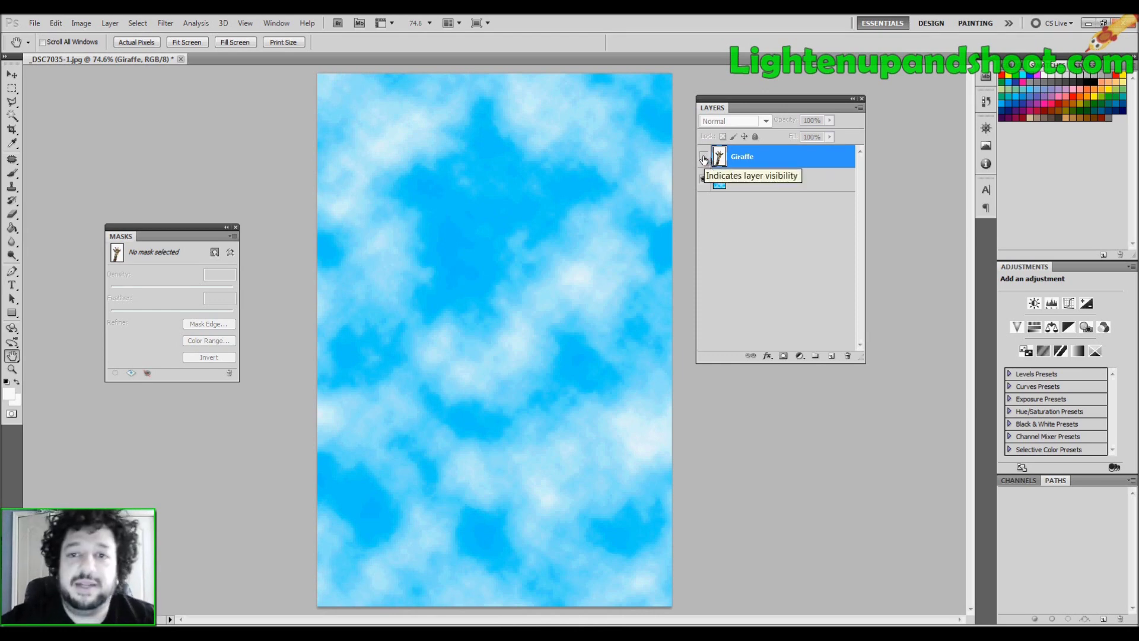
pyautogui.click(703, 157)
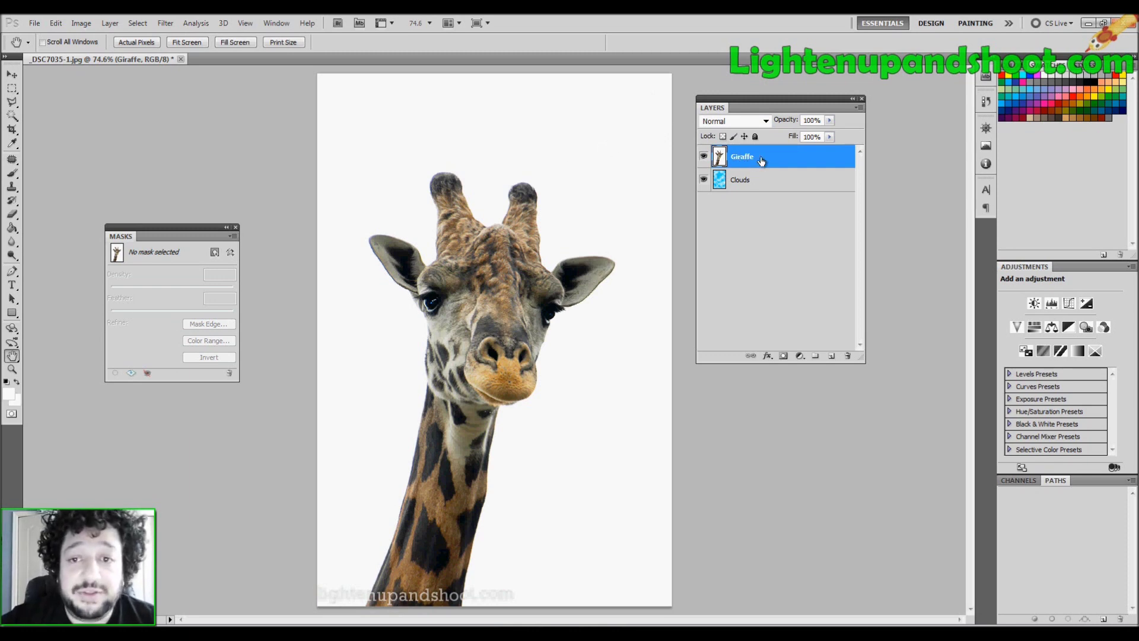
# Try the Eraser on the Giraffe layer across the upper-left background and the giraffe's head, reverting the image after each attempt.
pyautogui.click(12, 214)
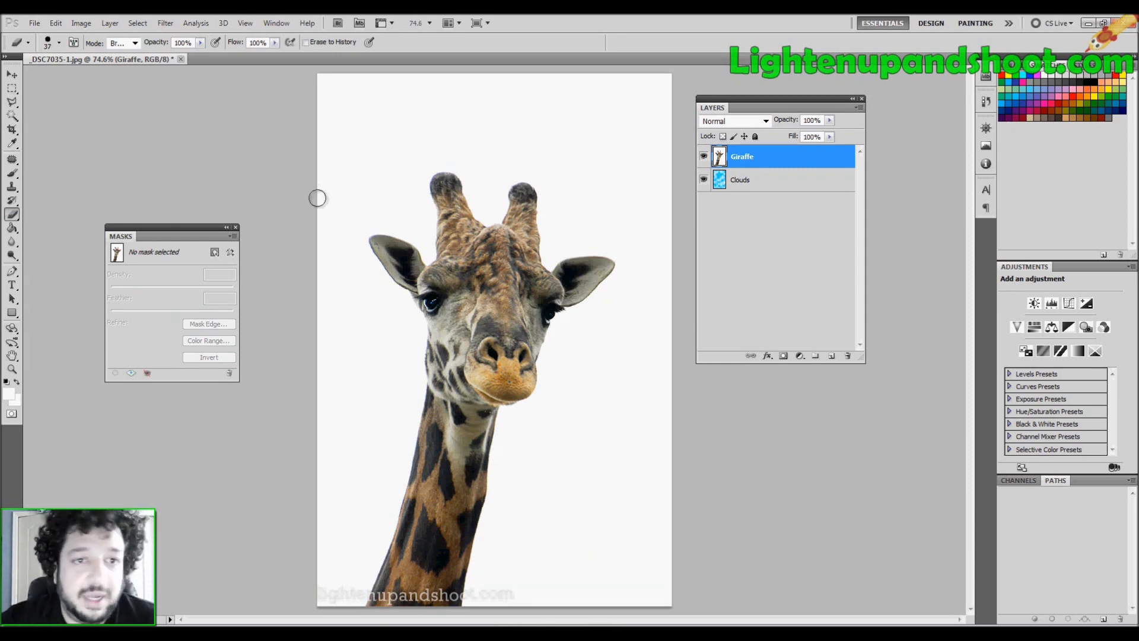
pyautogui.moveTo(329, 194)
pyautogui.mouseDown()
pyautogui.moveTo(409, 114)
pyautogui.moveTo(370, 137)
pyautogui.moveTo(406, 101)
pyautogui.moveTo(325, 165)
pyautogui.moveTo(346, 122)
pyautogui.moveTo(283, 149)
pyautogui.moveTo(292, 105)
pyautogui.moveTo(260, 120)
pyautogui.moveTo(353, 92)
pyautogui.moveTo(293, 141)
pyautogui.moveTo(299, 155)
pyautogui.moveTo(445, 74)
pyautogui.moveTo(510, 66)
pyautogui.moveTo(364, 134)
pyautogui.moveTo(336, 168)
pyautogui.moveTo(311, 177)
pyautogui.moveTo(317, 195)
pyautogui.moveTo(449, 132)
pyautogui.moveTo(350, 181)
pyautogui.moveTo(392, 175)
pyautogui.moveTo(338, 209)
pyautogui.moveTo(374, 199)
pyautogui.moveTo(338, 220)
pyautogui.moveTo(361, 199)
pyautogui.mouseUp()
pyautogui.keyDown('shift'); pyautogui.click(564, 427); pyautogui.keyUp('shift')
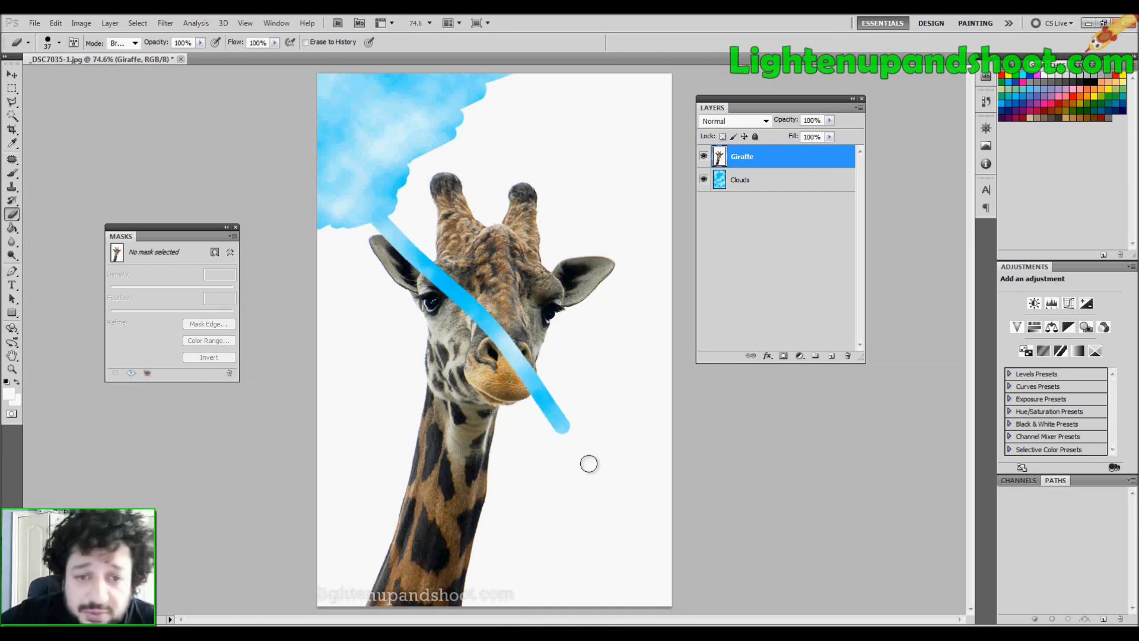
pyautogui.keyDown('shift'); pyautogui.click(588, 464); pyautogui.keyUp('shift')
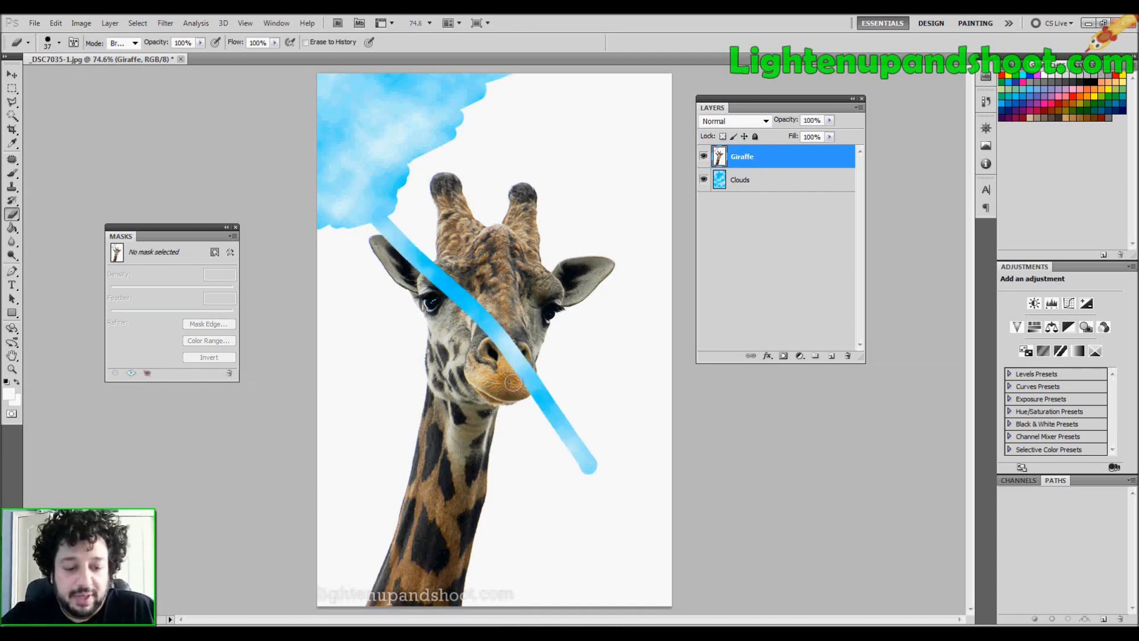
pyautogui.press('F12')
pyautogui.moveTo(323, 123)
pyautogui.mouseDown()
pyautogui.moveTo(267, 185)
pyautogui.moveTo(333, 198)
pyautogui.moveTo(458, 145)
pyautogui.moveTo(432, 170)
pyautogui.moveTo(429, 195)
pyautogui.moveTo(466, 181)
pyautogui.mouseUp()
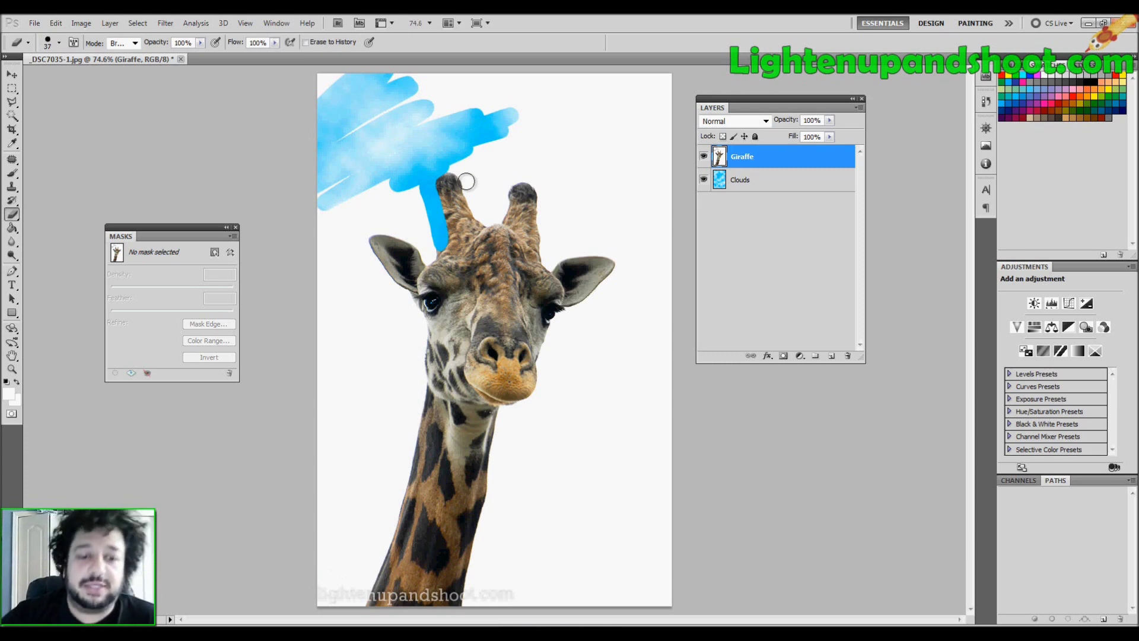
pyautogui.press('F12')
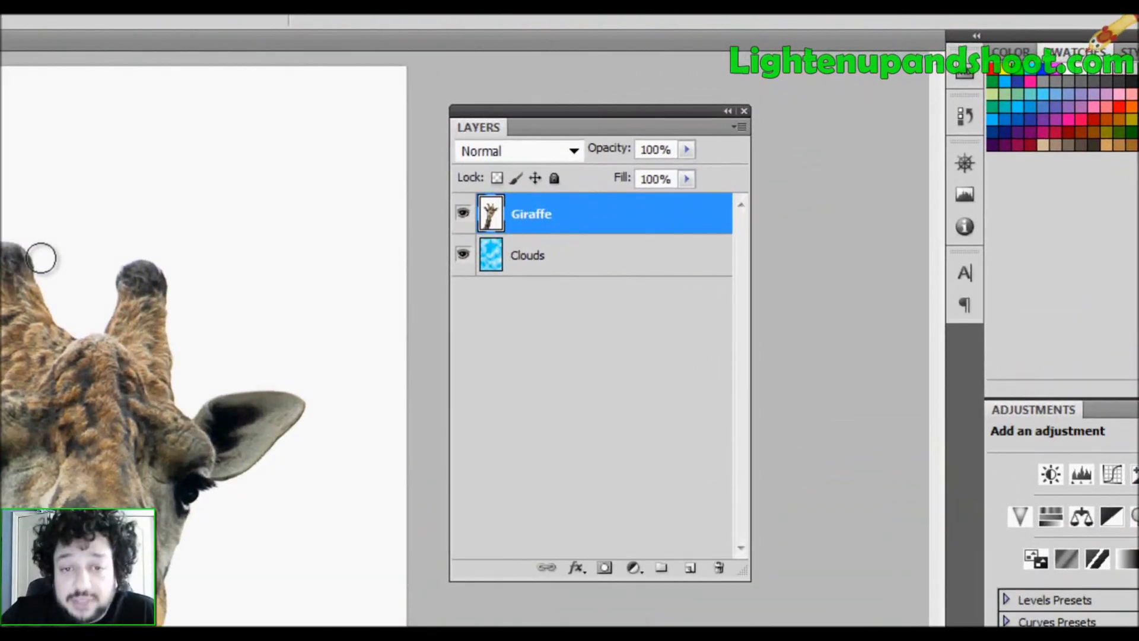
# Add a layer mask to the Giraffe layer.
pyautogui.click(530, 255)
pyautogui.click(543, 228)
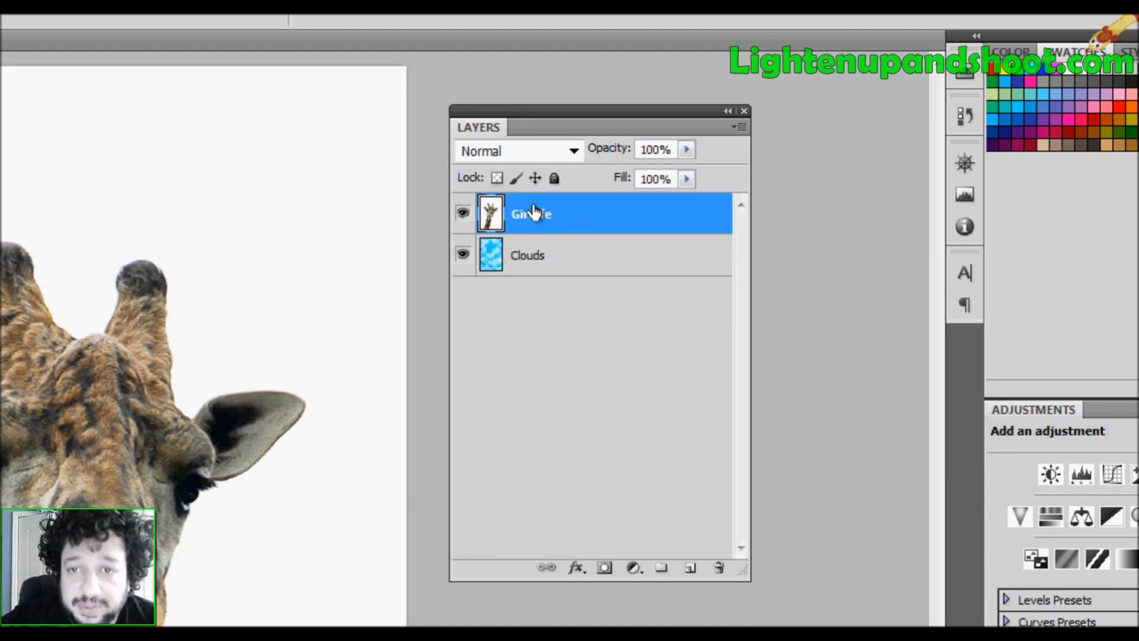
pyautogui.click(605, 570)
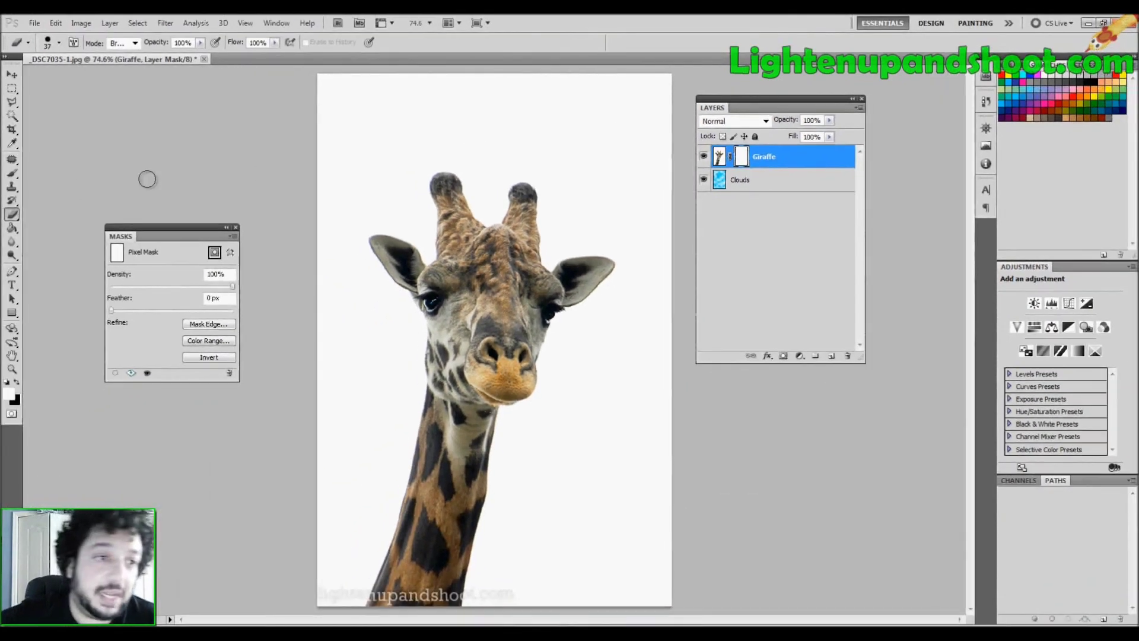
# Brush a black diagonal band across the giraffe's forehead on the layer mask, from the left background to the right edge.
pyautogui.click(18, 381)
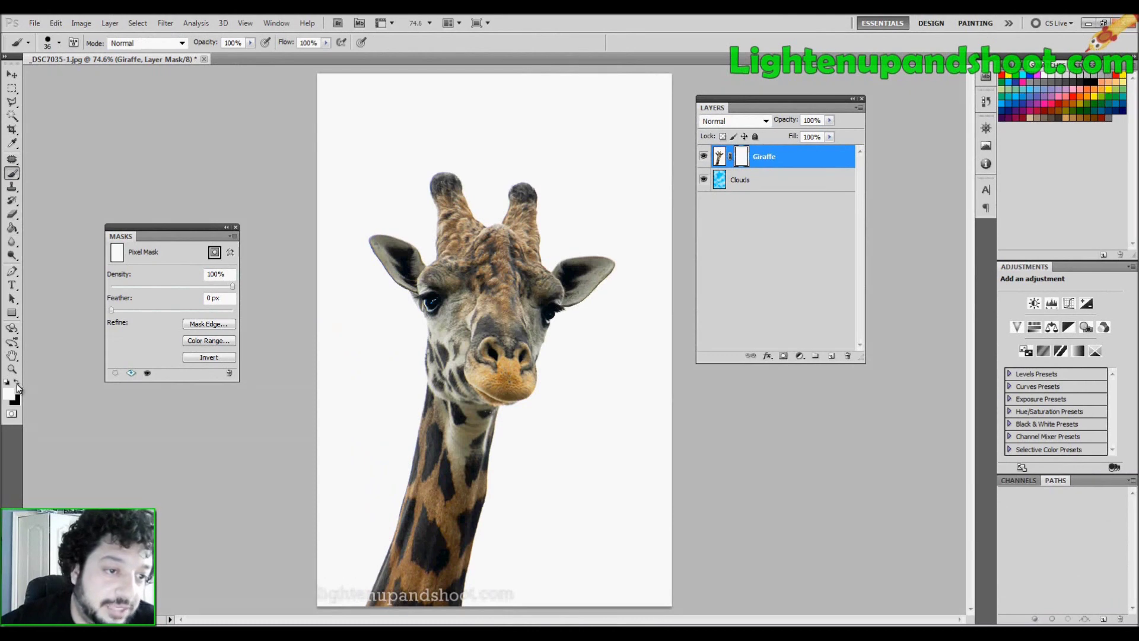
pyautogui.moveTo(347, 356)
pyautogui.mouseDown()
pyautogui.moveTo(424, 286)
pyautogui.moveTo(673, 166)
pyautogui.moveTo(444, 271)
pyautogui.moveTo(335, 355)
pyautogui.mouseUp()
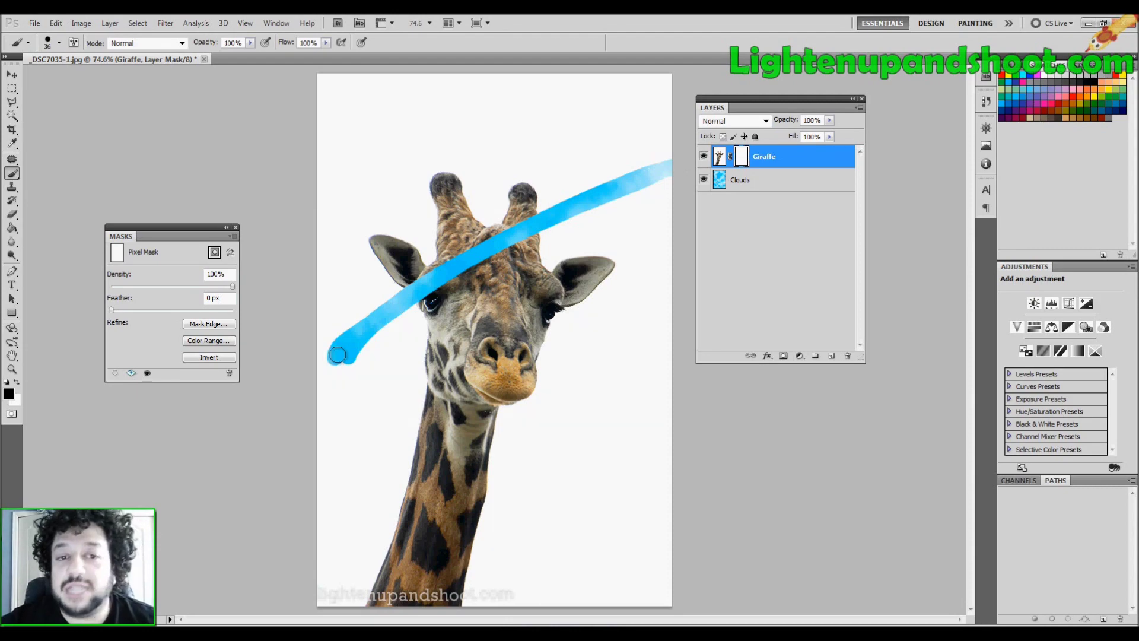
pyautogui.moveTo(339, 354)
pyautogui.mouseDown()
pyautogui.moveTo(407, 302)
pyautogui.moveTo(622, 184)
pyautogui.moveTo(673, 169)
pyautogui.mouseUp()
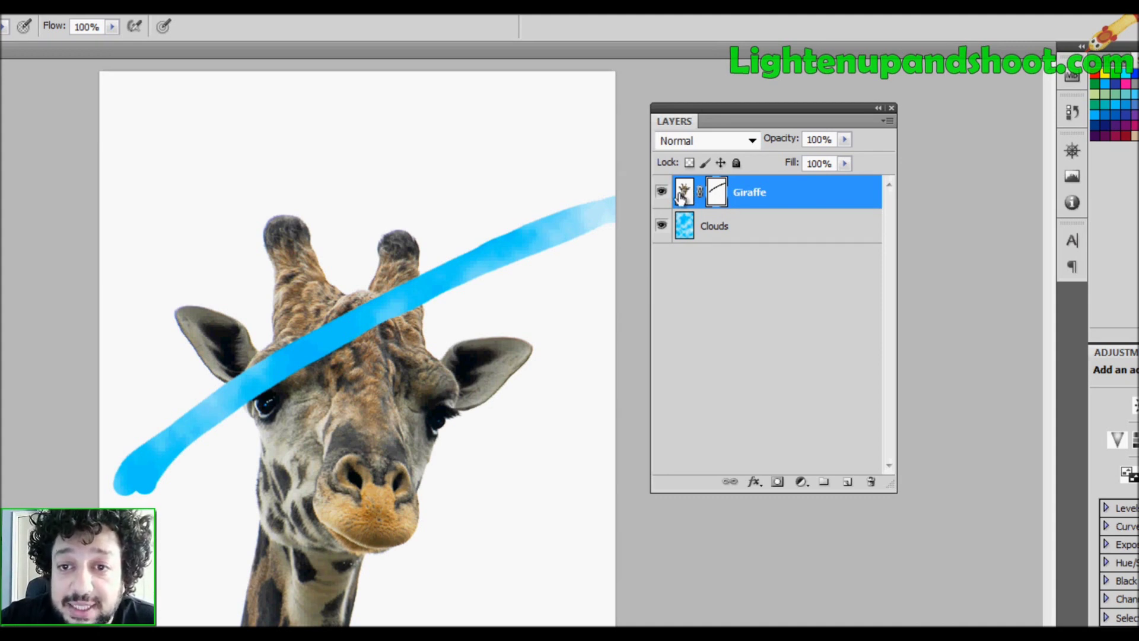
pyautogui.click(661, 225)
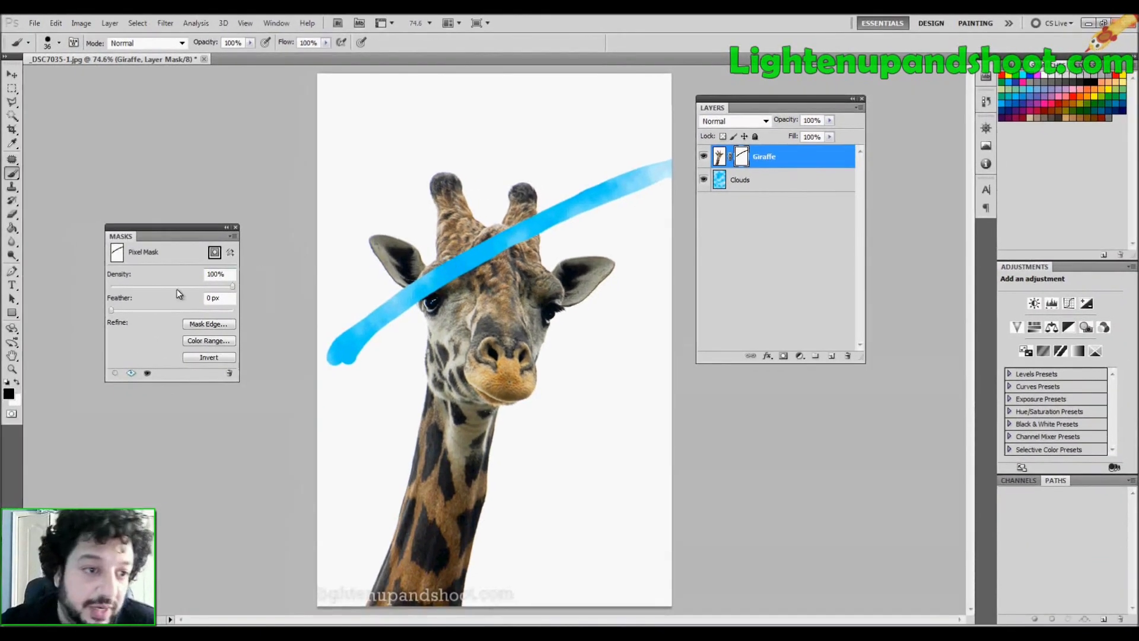
# Restore the giraffe's head by painting white on the mask, and hide the background beside its left ear with black.
pyautogui.click(18, 383)
pyautogui.moveTo(451, 261)
pyautogui.mouseDown()
pyautogui.moveTo(449, 285)
pyautogui.moveTo(475, 269)
pyautogui.moveTo(487, 240)
pyautogui.moveTo(503, 255)
pyautogui.moveTo(515, 233)
pyautogui.mouseUp()
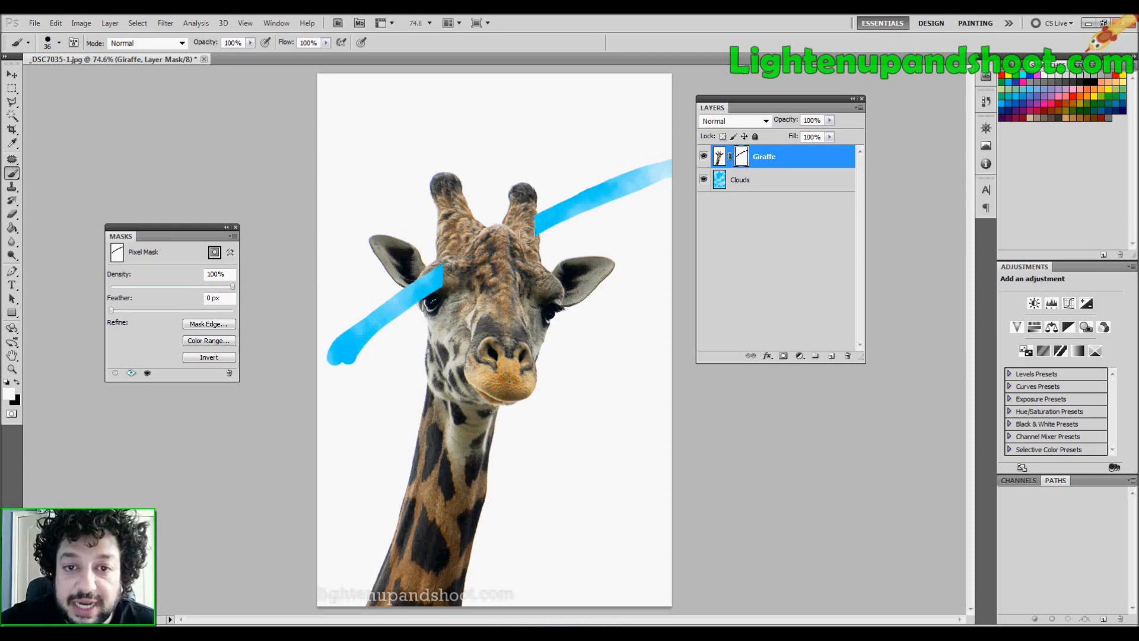
pyautogui.moveTo(453, 268); pyautogui.dragTo(425, 292)
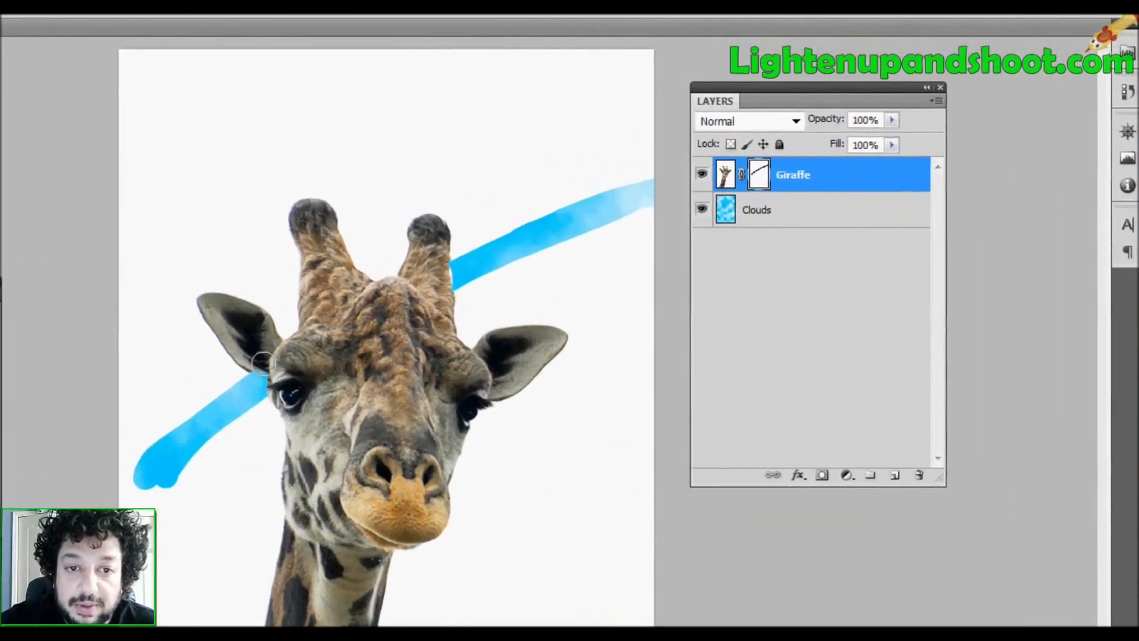
pyautogui.moveTo(296, 346)
pyautogui.mouseDown()
pyautogui.moveTo(327, 371)
pyautogui.moveTo(341, 366)
pyautogui.moveTo(445, 289)
pyautogui.mouseUp()
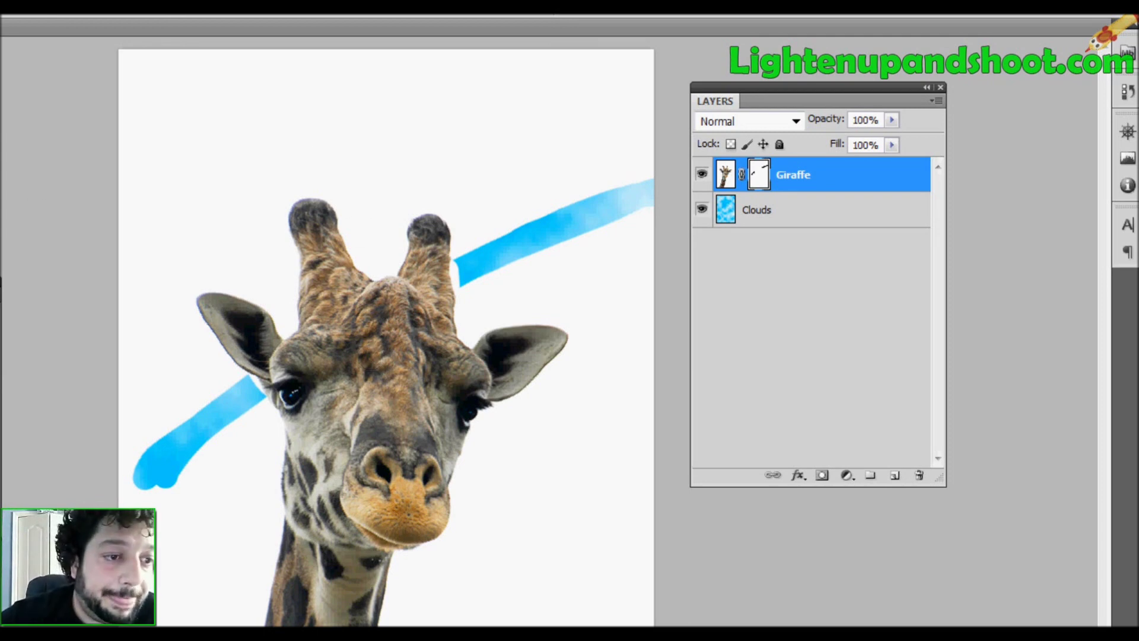
pyautogui.moveTo(195, 398)
pyautogui.mouseDown()
pyautogui.moveTo(139, 438)
pyautogui.moveTo(138, 313)
pyautogui.moveTo(124, 433)
pyautogui.moveTo(134, 317)
pyautogui.moveTo(169, 369)
pyautogui.moveTo(149, 315)
pyautogui.moveTo(215, 367)
pyautogui.moveTo(197, 330)
pyautogui.moveTo(225, 377)
pyautogui.moveTo(172, 299)
pyautogui.moveTo(170, 249)
pyautogui.mouseUp()
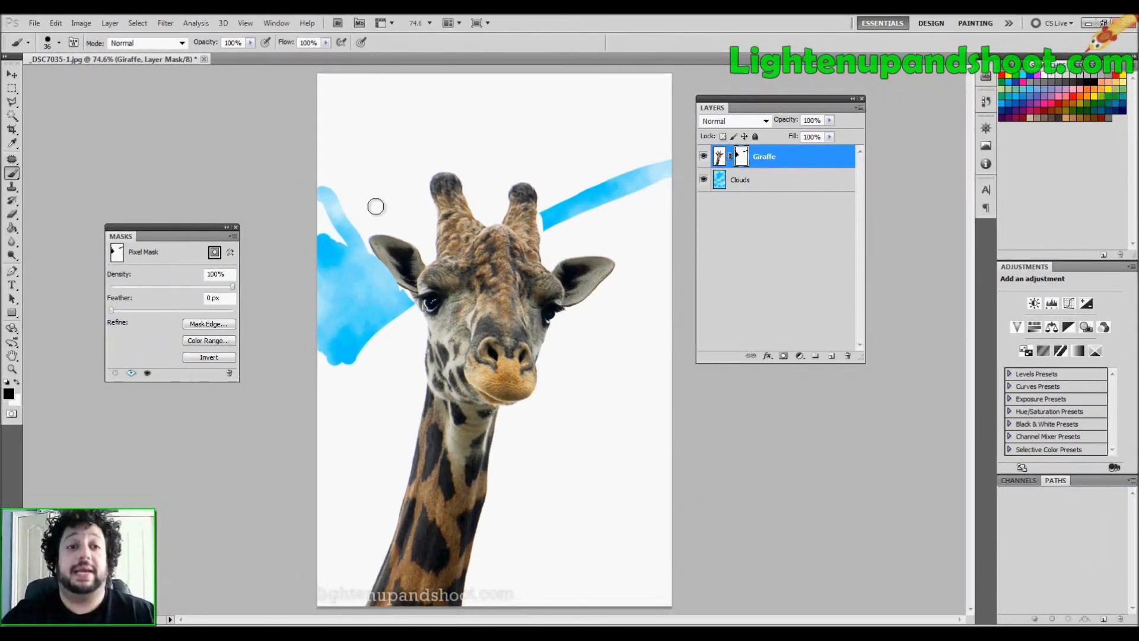
# Set the brush opacity to 70% and paint black on the mask over the upper-left background and the giraffe's face.
pyautogui.click(251, 43)
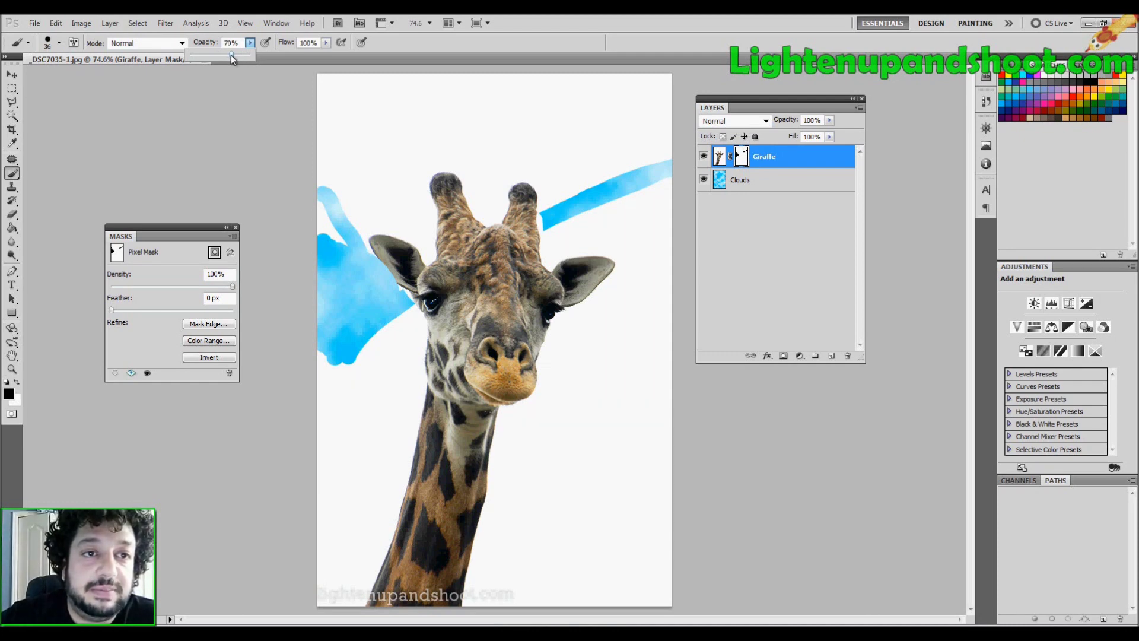
pyautogui.moveTo(394, 186)
pyautogui.mouseDown()
pyautogui.moveTo(380, 153)
pyautogui.moveTo(325, 184)
pyautogui.moveTo(376, 80)
pyautogui.moveTo(338, 120)
pyautogui.moveTo(494, 243)
pyautogui.moveTo(528, 300)
pyautogui.moveTo(458, 348)
pyautogui.moveTo(523, 368)
pyautogui.moveTo(436, 335)
pyautogui.moveTo(433, 279)
pyautogui.moveTo(418, 267)
pyautogui.mouseUp()
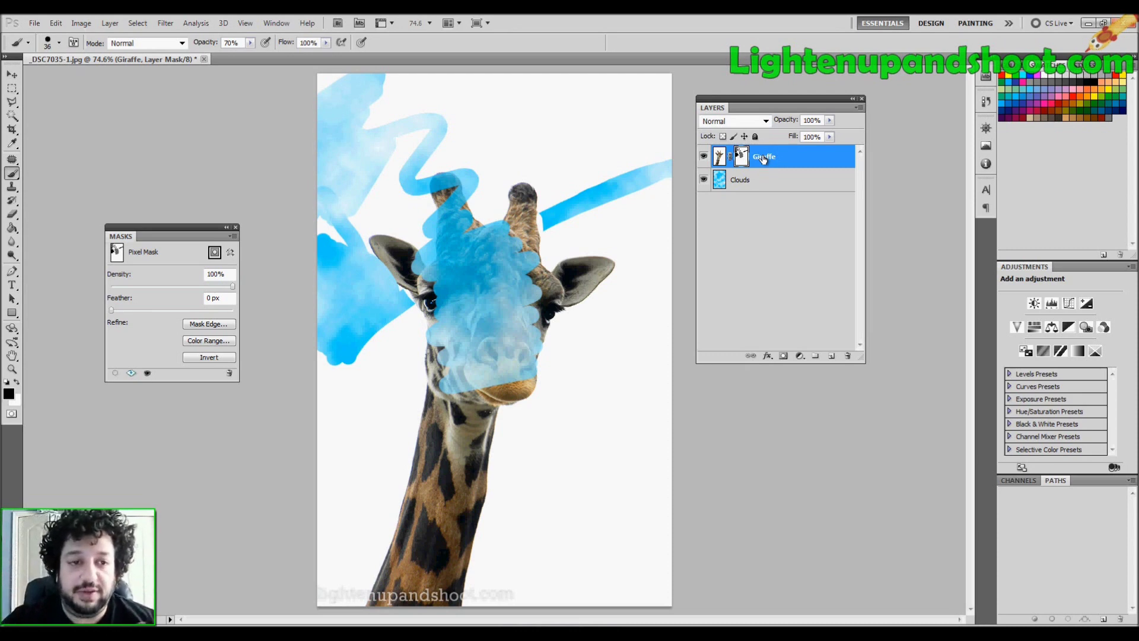
# Display the Giraffe layer mask on the canvas and paint black over the neck area at 30% brush opacity.
pyautogui.click(251, 43)
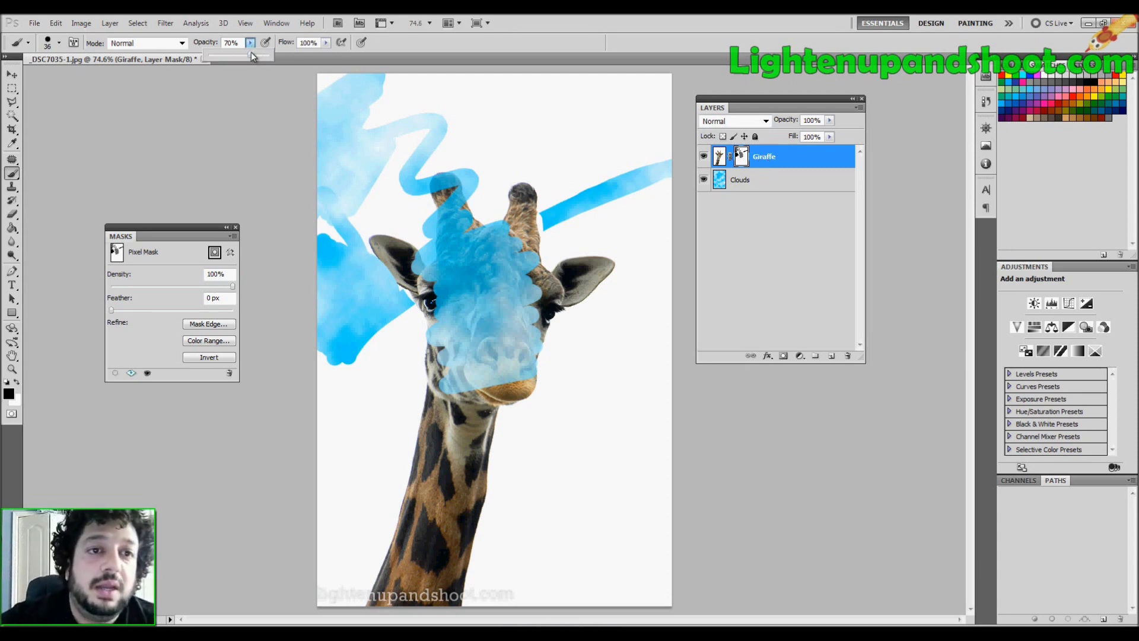
pyautogui.click(742, 83)
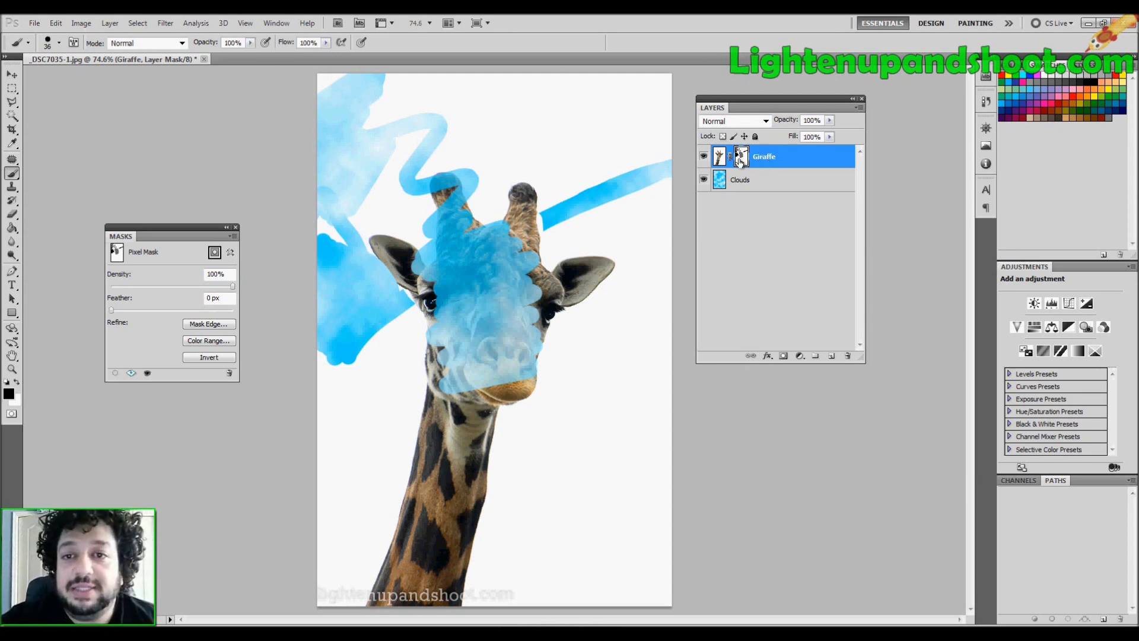
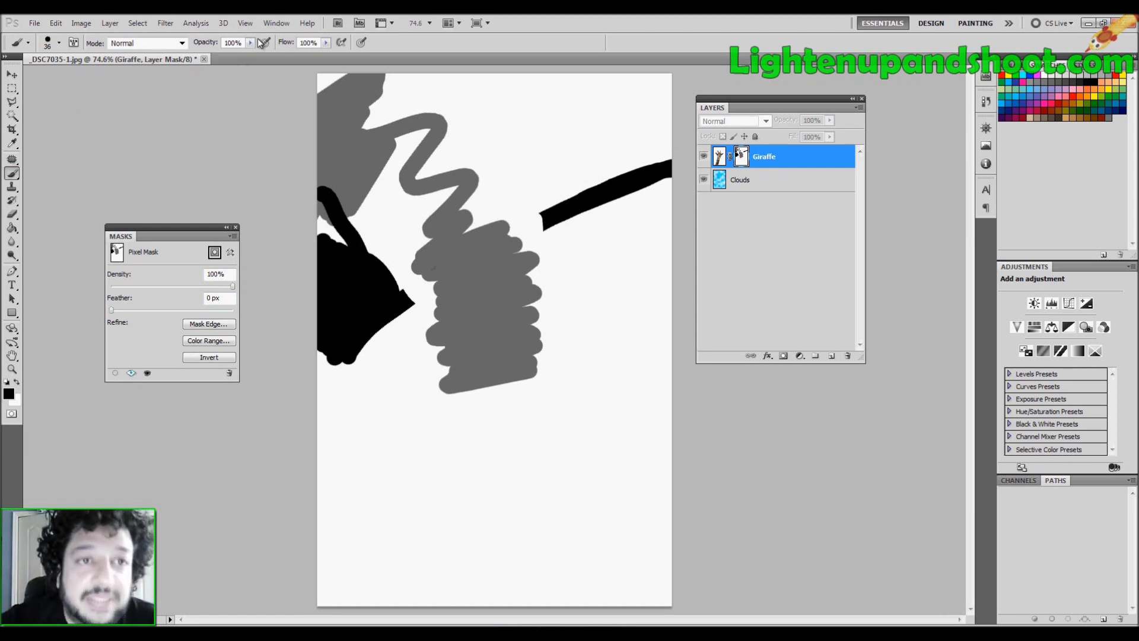
pyautogui.moveTo(227, 54); pyautogui.dragTo(223, 55)
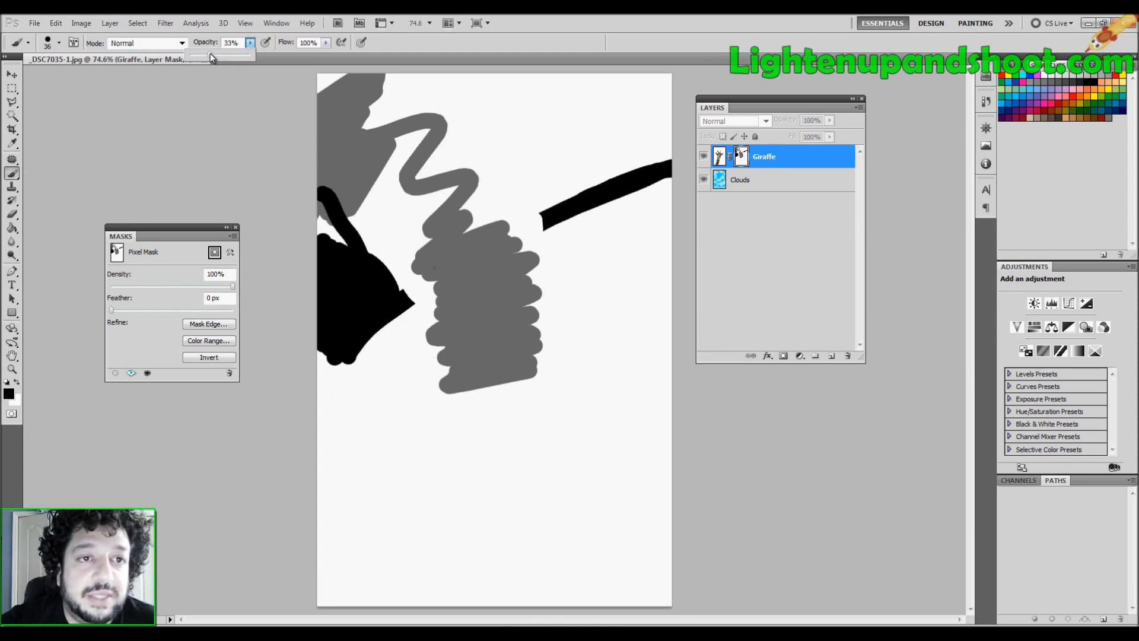
pyautogui.moveTo(210, 53); pyautogui.dragTo(207, 56)
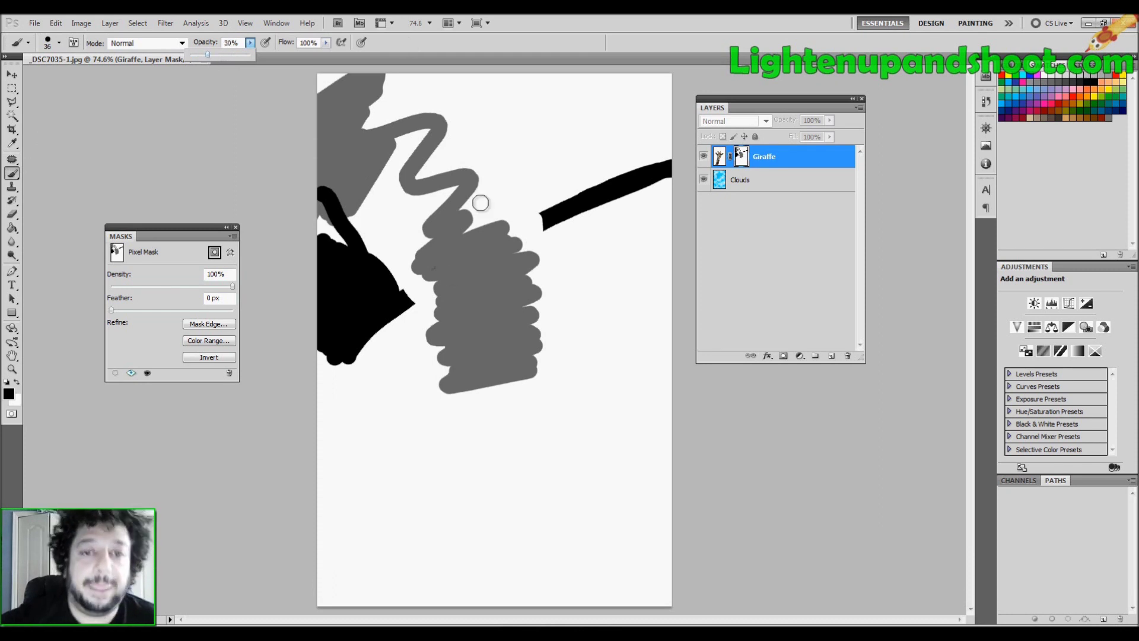
pyautogui.moveTo(410, 443)
pyautogui.mouseDown()
pyautogui.moveTo(558, 409)
pyautogui.moveTo(500, 416)
pyautogui.moveTo(408, 447)
pyautogui.moveTo(557, 410)
pyautogui.moveTo(399, 459)
pyautogui.moveTo(570, 420)
pyautogui.moveTo(481, 445)
pyautogui.moveTo(449, 458)
pyautogui.moveTo(547, 438)
pyautogui.moveTo(392, 496)
pyautogui.moveTo(565, 455)
pyautogui.moveTo(411, 510)
pyautogui.moveTo(456, 504)
pyautogui.moveTo(430, 521)
pyautogui.moveTo(486, 475)
pyautogui.mouseUp()
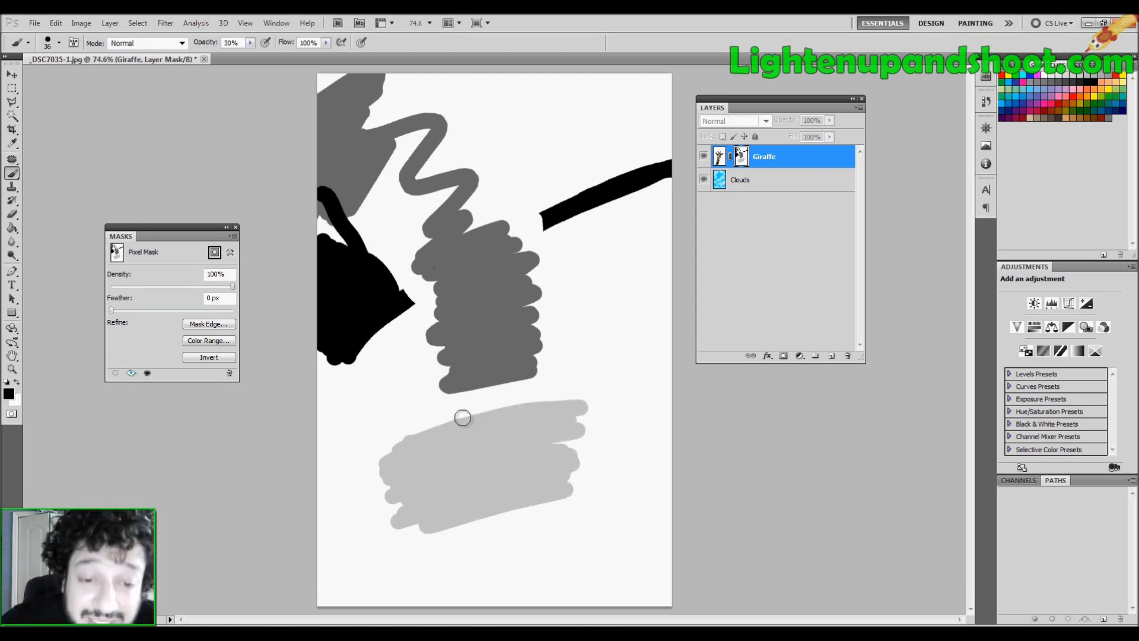
# Set the brush size to 77 px and paint broad overlapping black strokes across the lower part of the mask.
pyautogui.rightClick(360, 480)
pyautogui.moveTo(404, 497); pyautogui.dragTo(415, 497)
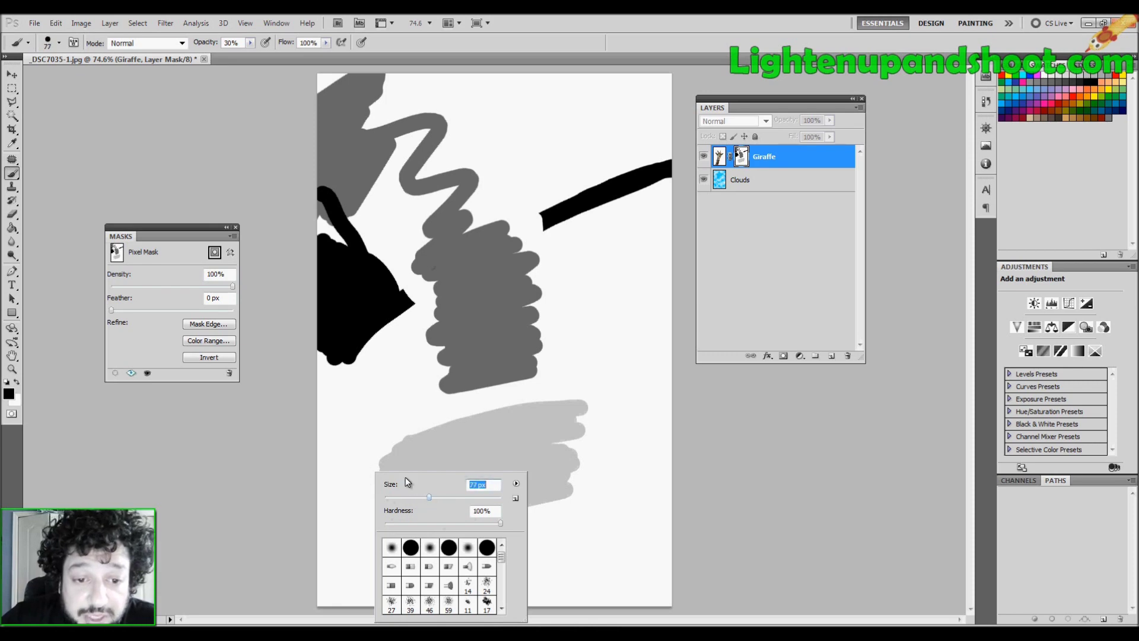
pyautogui.click(359, 473)
pyautogui.moveTo(360, 475)
pyautogui.mouseDown()
pyautogui.moveTo(379, 391)
pyautogui.moveTo(340, 409)
pyautogui.moveTo(373, 366)
pyautogui.moveTo(394, 389)
pyautogui.moveTo(392, 415)
pyautogui.moveTo(367, 438)
pyautogui.moveTo(379, 443)
pyautogui.moveTo(507, 415)
pyautogui.moveTo(612, 413)
pyautogui.moveTo(631, 423)
pyautogui.moveTo(589, 448)
pyautogui.moveTo(433, 493)
pyautogui.moveTo(361, 537)
pyautogui.moveTo(617, 493)
pyautogui.mouseUp()
pyautogui.rightClick(712, 463)
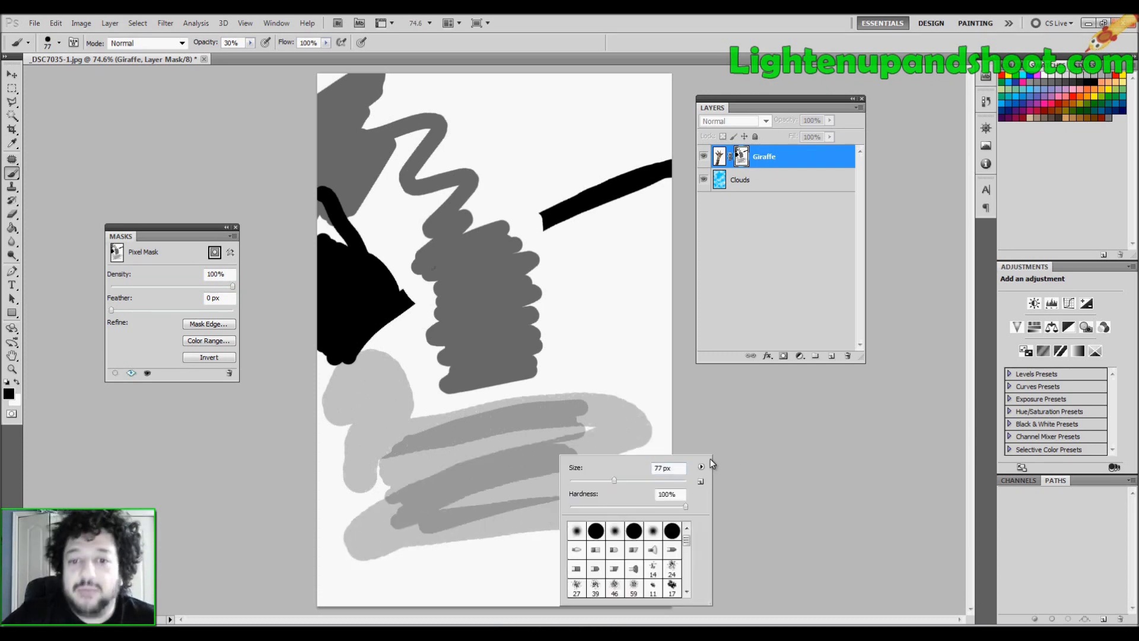
# Return to the normal image view and build up black strokes along the giraffe's neck on the mask at 30% opacity.
pyautogui.click(761, 162)
pyautogui.click(742, 157)
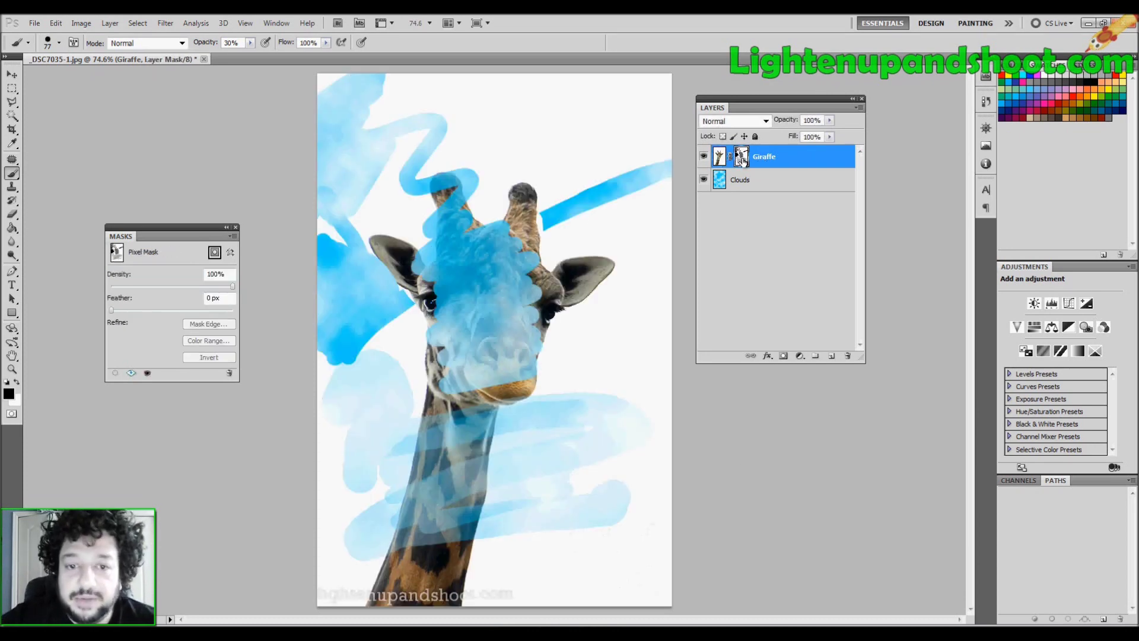
pyautogui.moveTo(410, 545)
pyautogui.mouseDown()
pyautogui.moveTo(427, 517)
pyautogui.moveTo(388, 549)
pyautogui.moveTo(528, 510)
pyautogui.moveTo(531, 499)
pyautogui.moveTo(452, 512)
pyautogui.moveTo(463, 448)
pyautogui.moveTo(450, 453)
pyautogui.moveTo(429, 530)
pyautogui.moveTo(467, 421)
pyautogui.moveTo(448, 530)
pyautogui.moveTo(427, 416)
pyautogui.moveTo(428, 480)
pyautogui.moveTo(498, 366)
pyautogui.moveTo(447, 438)
pyautogui.moveTo(443, 492)
pyautogui.moveTo(457, 420)
pyautogui.moveTo(450, 447)
pyautogui.moveTo(444, 422)
pyautogui.moveTo(429, 519)
pyautogui.moveTo(467, 421)
pyautogui.moveTo(452, 497)
pyautogui.moveTo(496, 384)
pyautogui.moveTo(471, 394)
pyautogui.moveTo(430, 503)
pyautogui.moveTo(451, 423)
pyautogui.mouseUp()
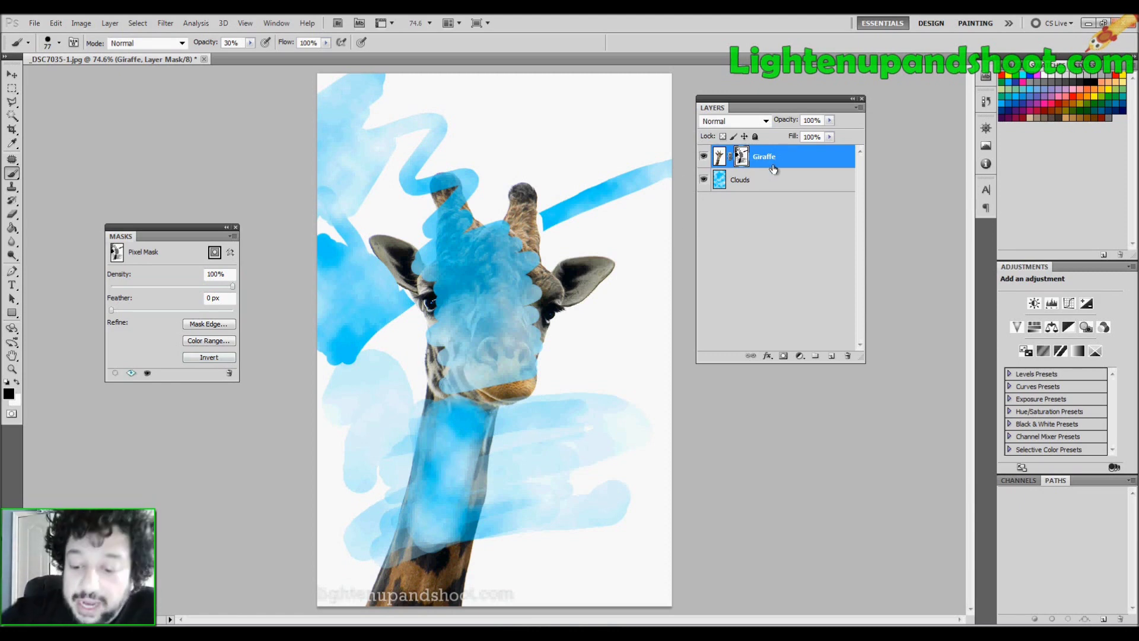
# Fill the whole Giraffe layer mask with white.
pyautogui.hotkey('ctrl', 'BackSpace')
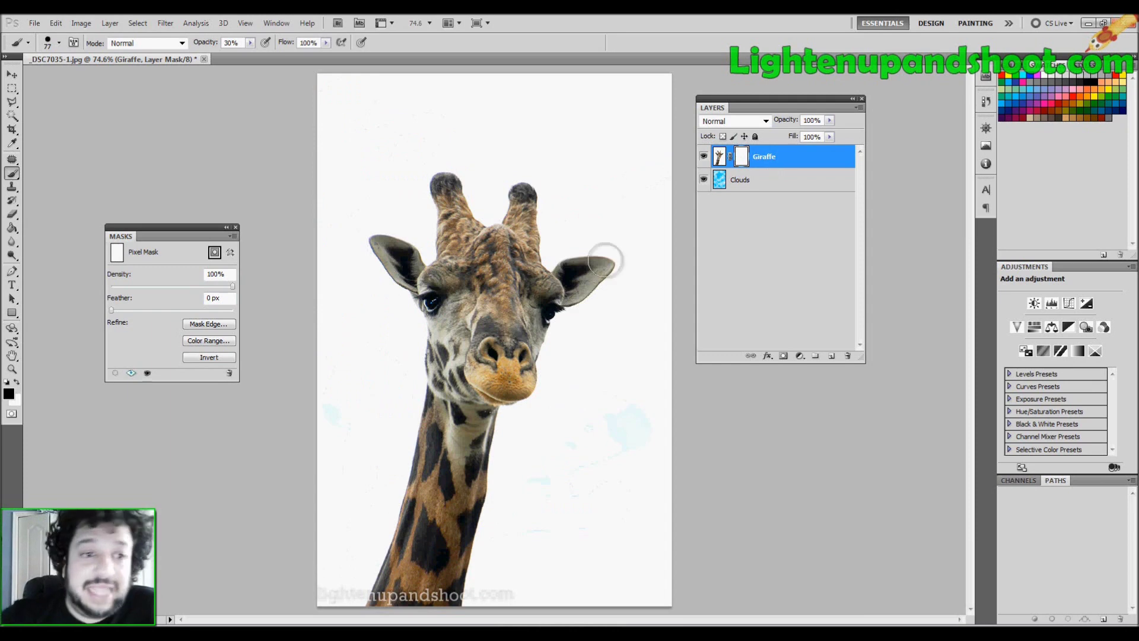
# Set the brush opacity to 100%, pick a light grey swatch and paint the mask over the giraffe's face and upper neck.
pyautogui.moveTo(250, 55); pyautogui.dragTo(308, 52)
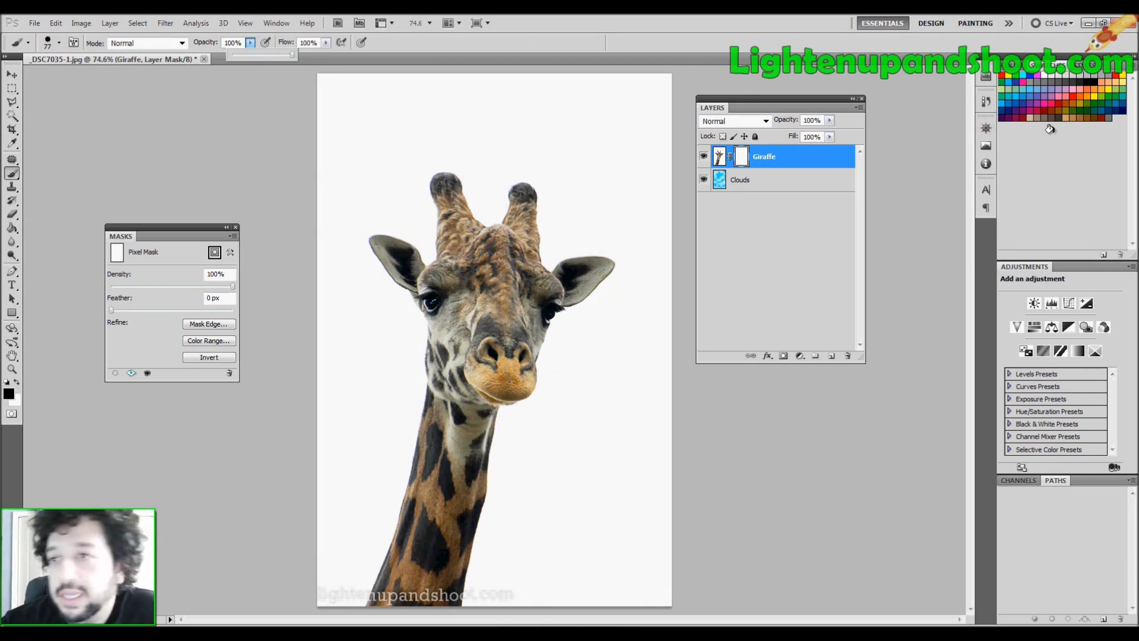
pyautogui.click(1087, 74)
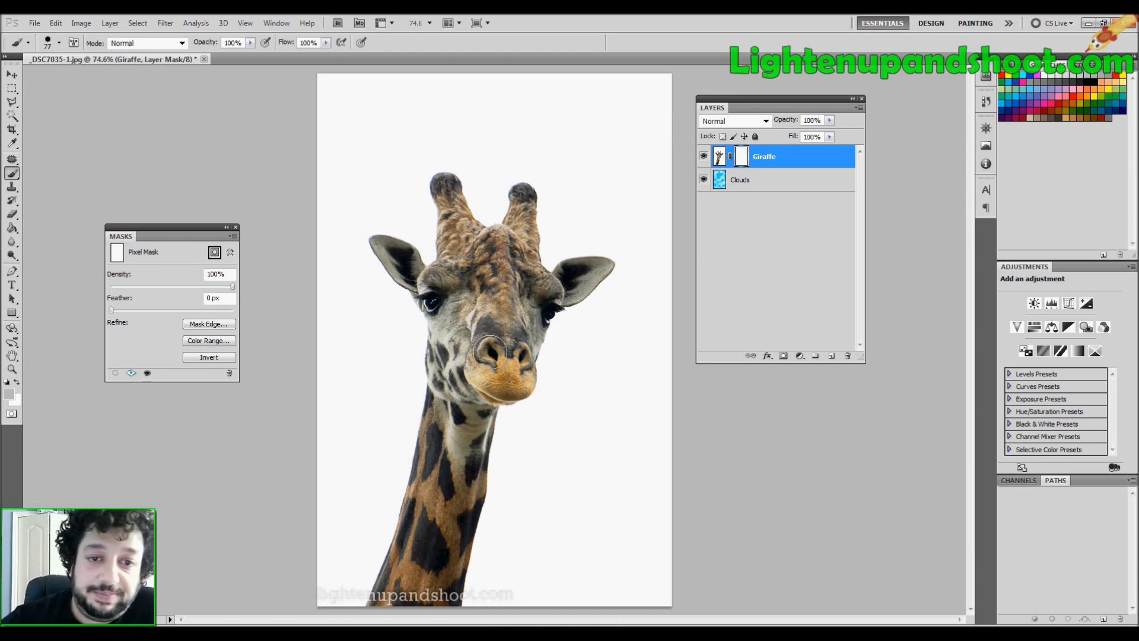
pyautogui.moveTo(436, 364)
pyautogui.mouseDown()
pyautogui.moveTo(510, 282)
pyautogui.moveTo(433, 362)
pyautogui.moveTo(425, 342)
pyautogui.moveTo(473, 267)
pyautogui.moveTo(419, 295)
pyautogui.moveTo(444, 368)
pyautogui.moveTo(445, 422)
pyautogui.moveTo(510, 462)
pyautogui.moveTo(537, 416)
pyautogui.mouseUp()
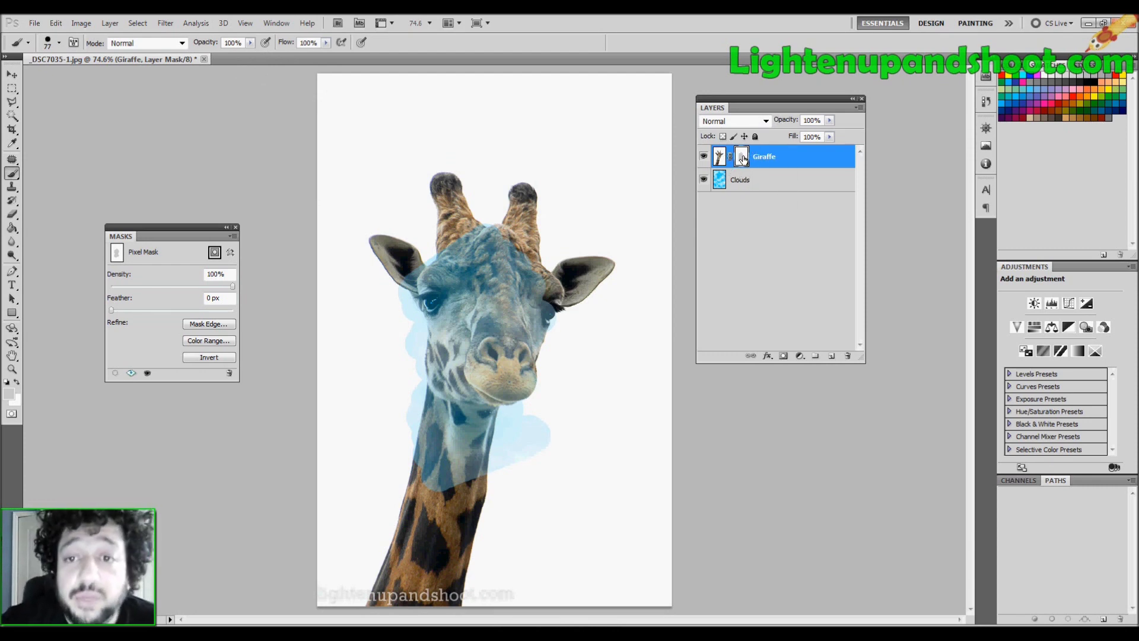
# Delete the Giraffe layer mask without applying it, and add a new one from a rectangular selection around the head and upper neck.
pyautogui.moveTo(741, 159); pyautogui.dragTo(847, 357)
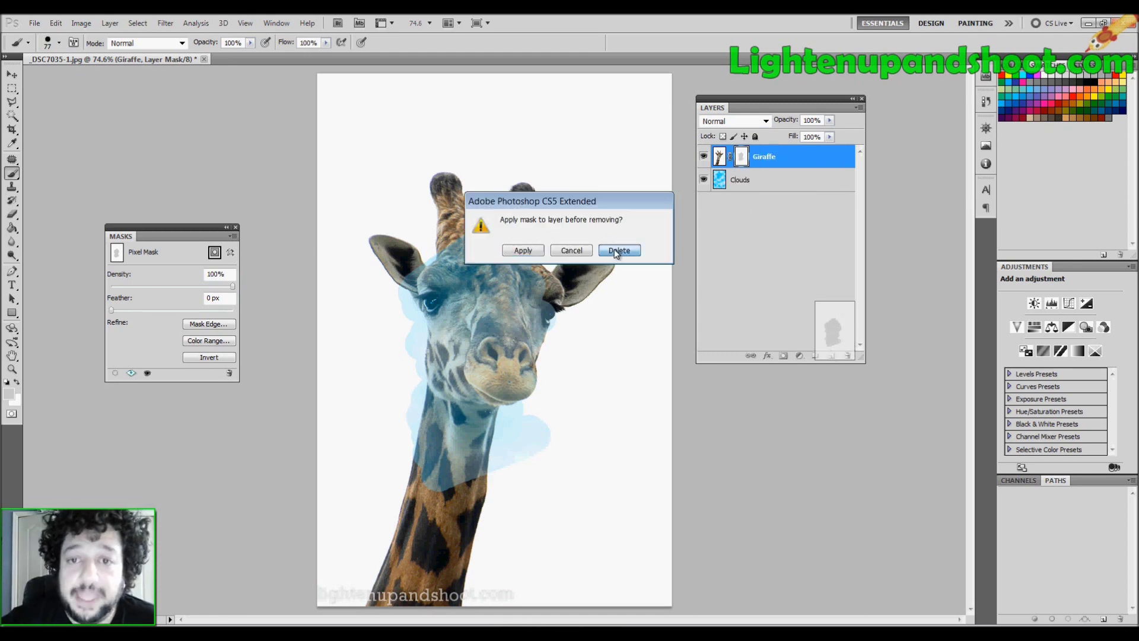
pyautogui.click(620, 250)
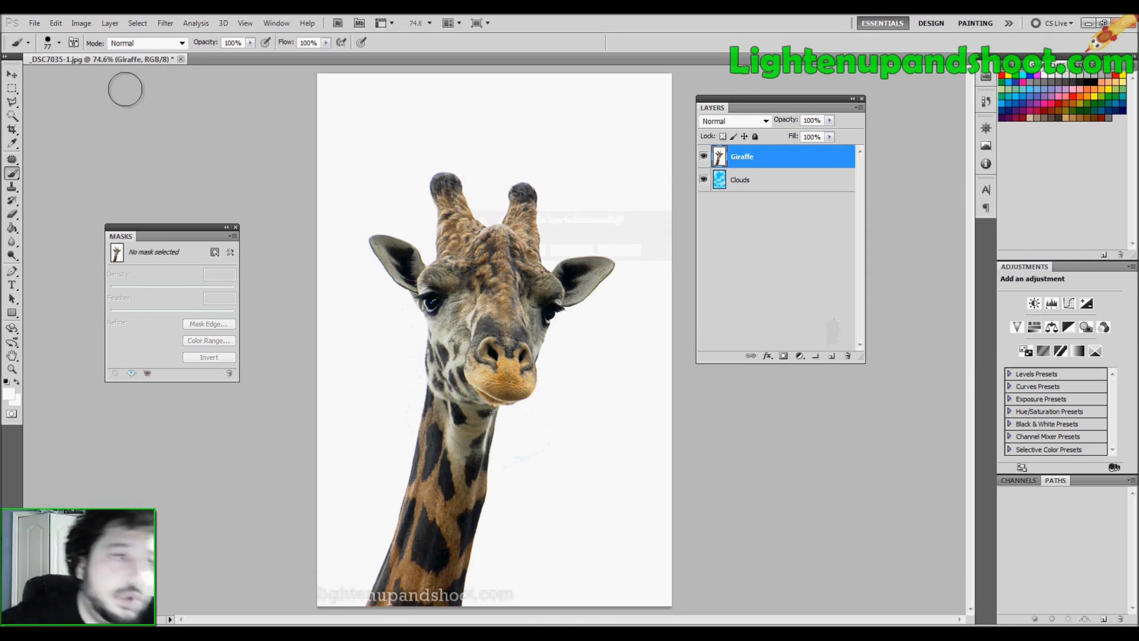
pyautogui.click(14, 90)
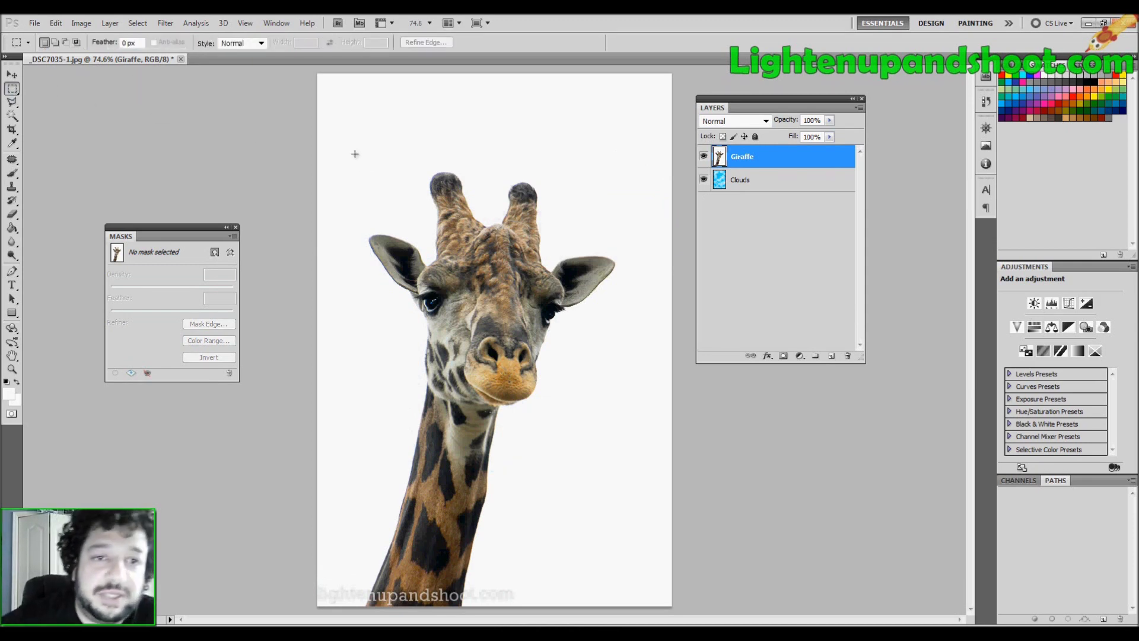
pyautogui.moveTo(421, 366); pyautogui.dragTo(636, 488)
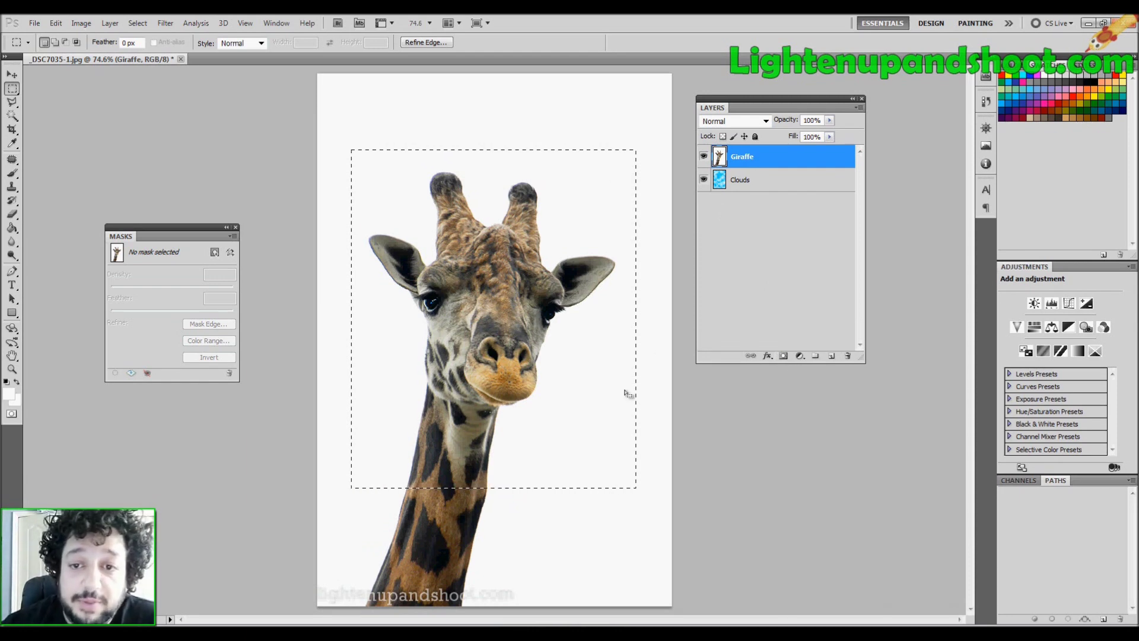
pyautogui.click(783, 356)
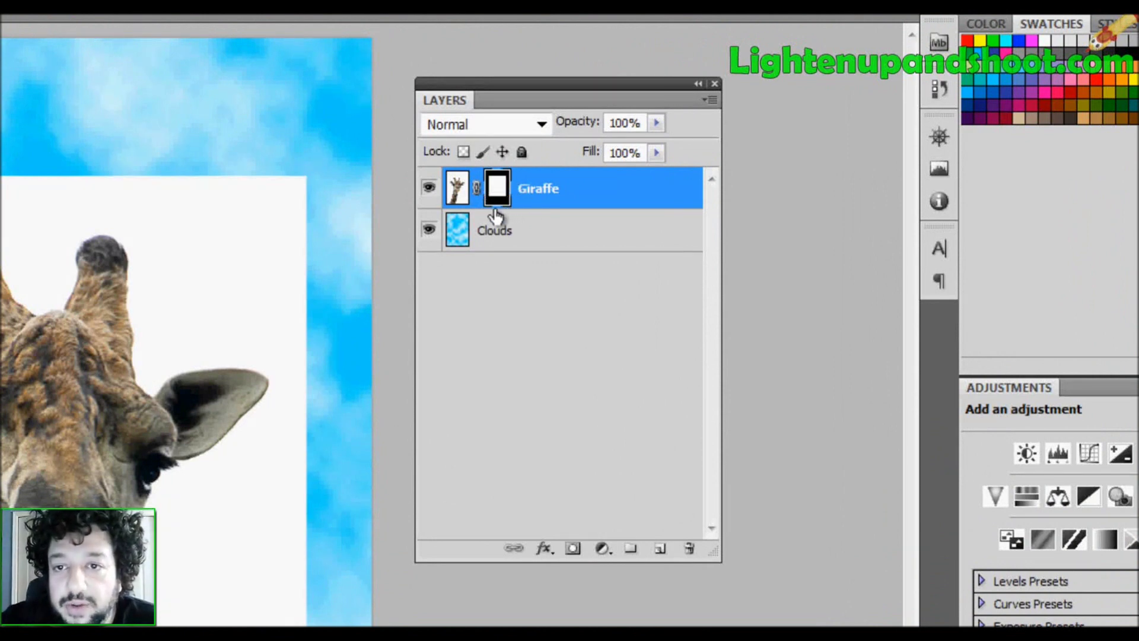
# Switch the active target back and forth between the Giraffe layer's image and its mask, ending on the mask.
pyautogui.click(457, 199)
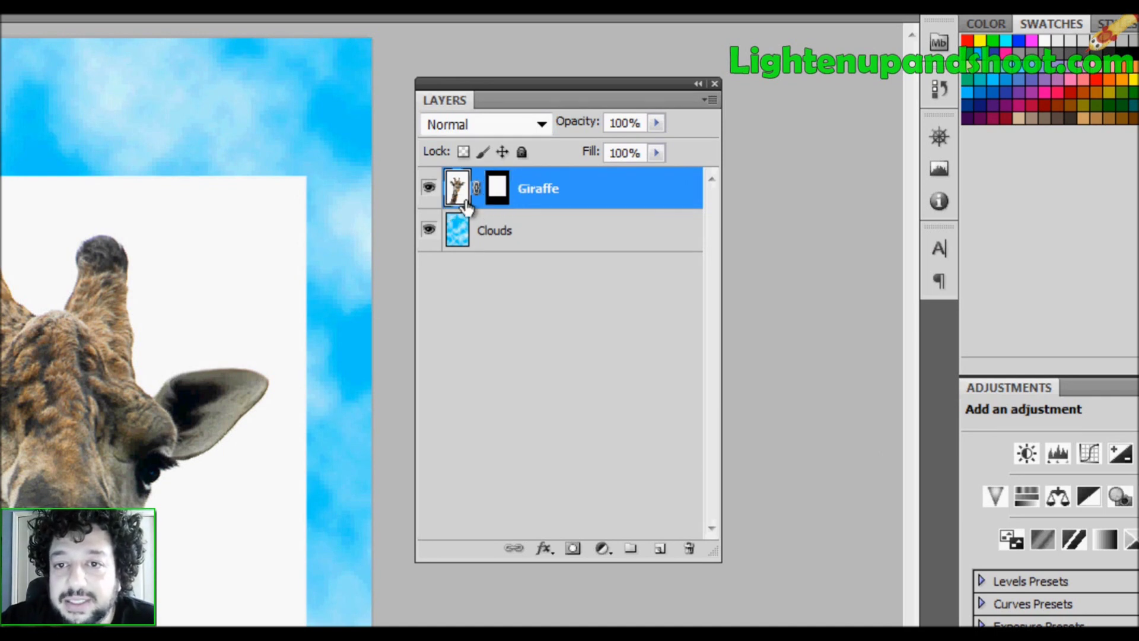
pyautogui.click(469, 204)
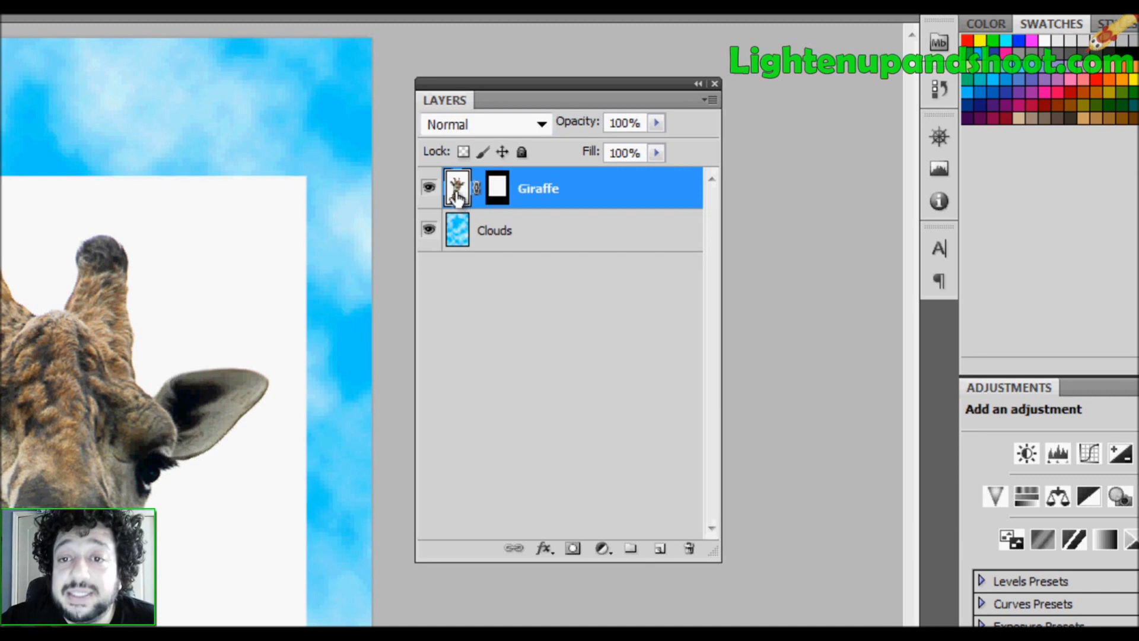
pyautogui.click(494, 190)
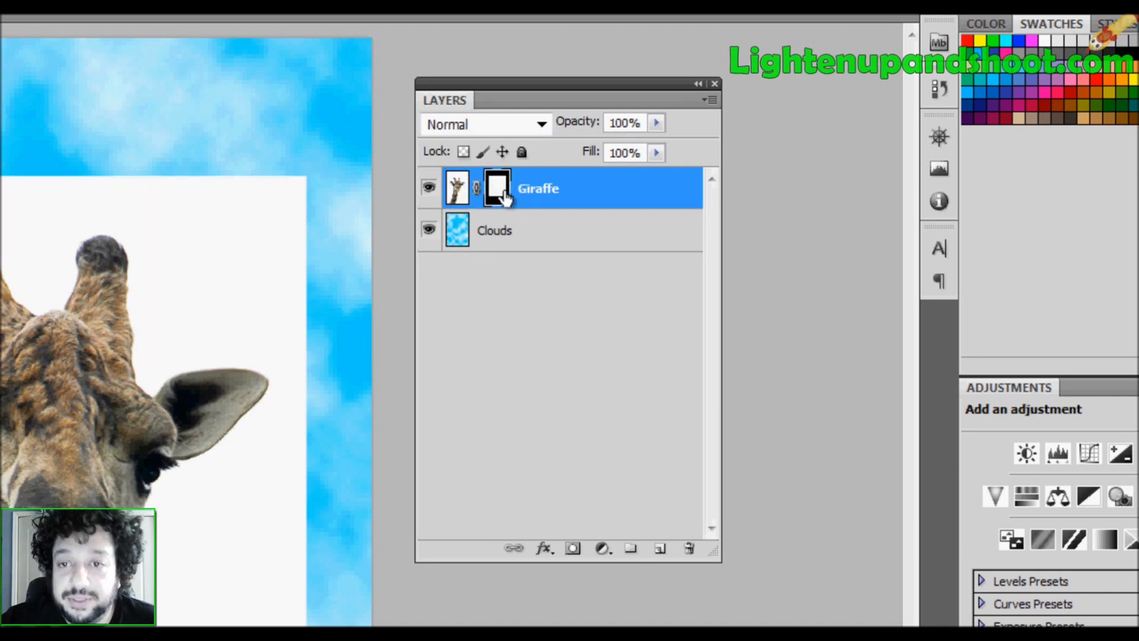
pyautogui.click(459, 195)
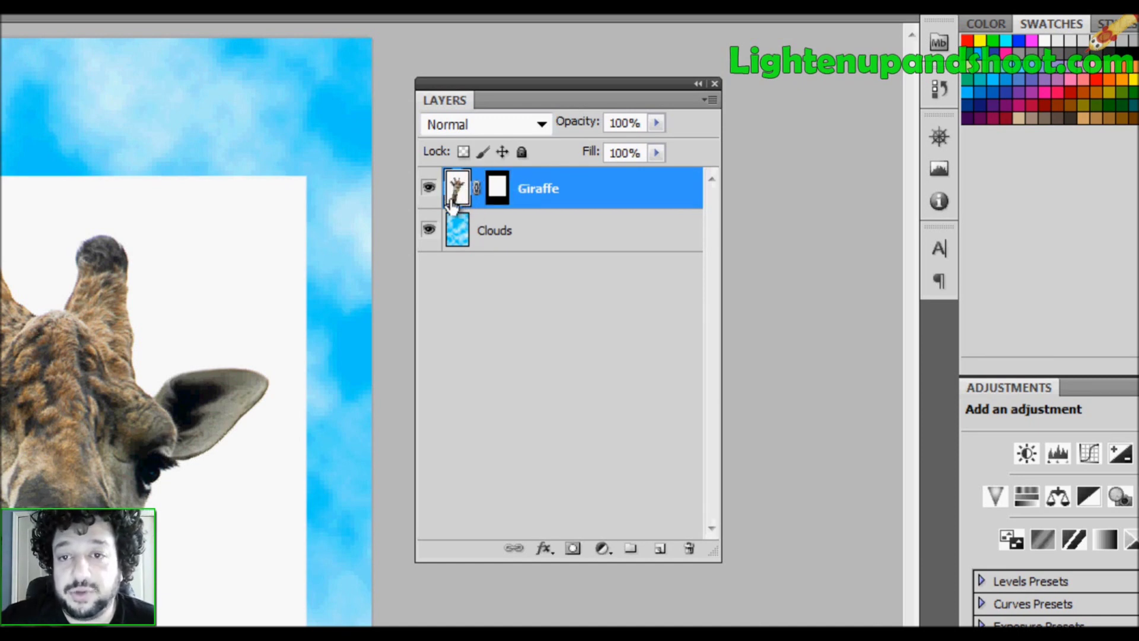
pyautogui.click(499, 188)
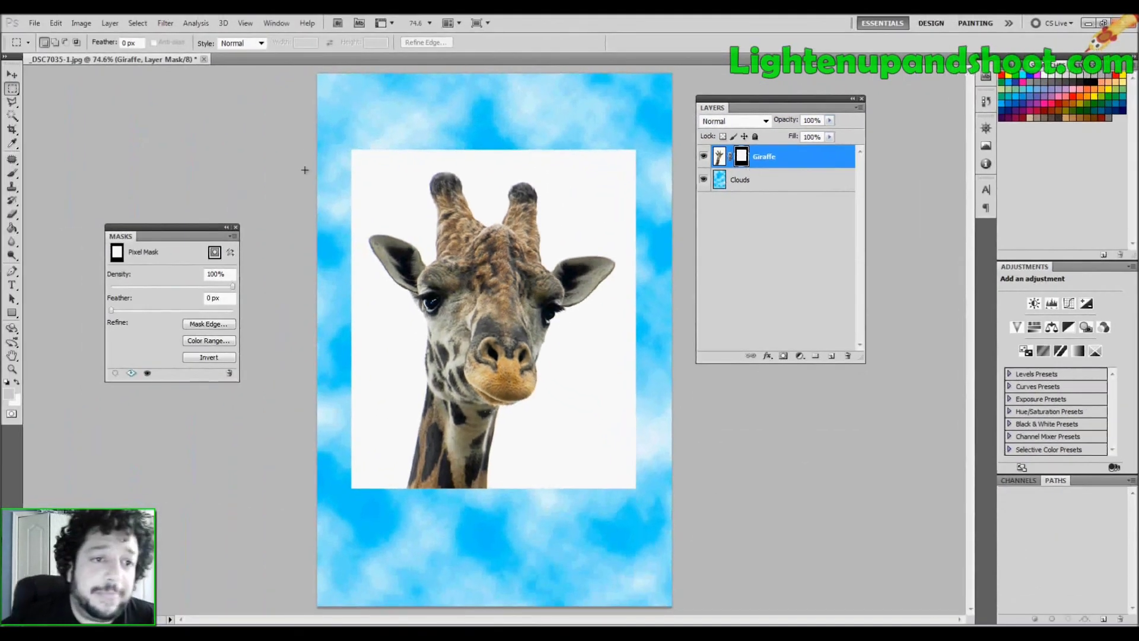
# Move the Masks panel nearer the image, try lowering the Giraffe mask's density and set it back to 100%.
pyautogui.moveTo(183, 229); pyautogui.dragTo(154, 173)
pyautogui.moveTo(191, 143); pyautogui.dragTo(193, 149)
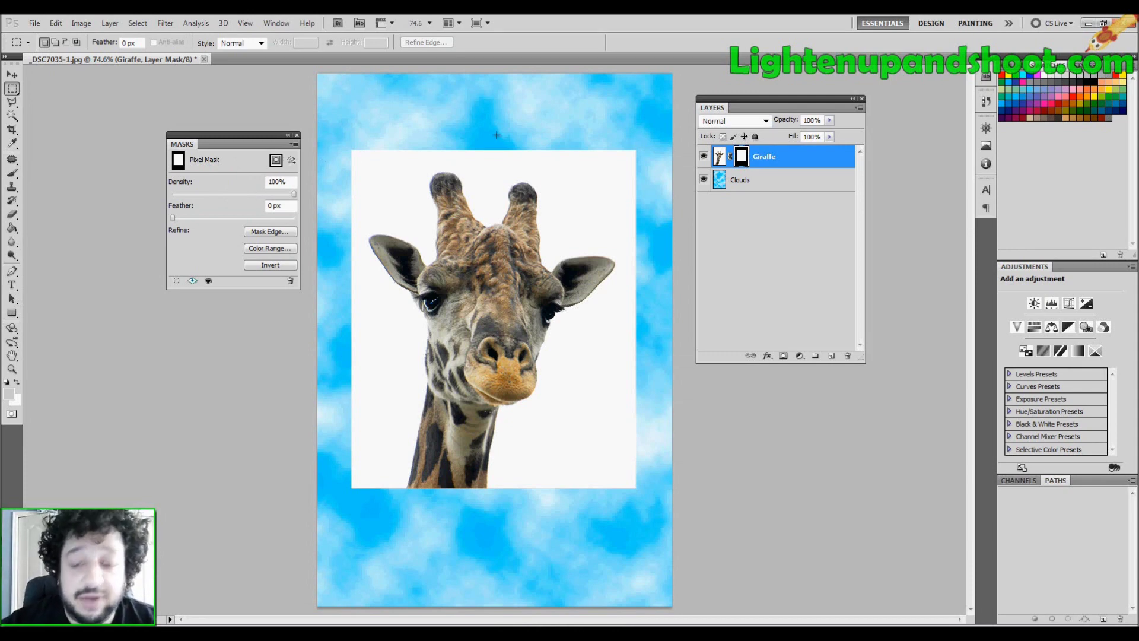
pyautogui.hotkey('ctrl', '+')
pyautogui.moveTo(449, 178); pyautogui.dragTo(453, 233)
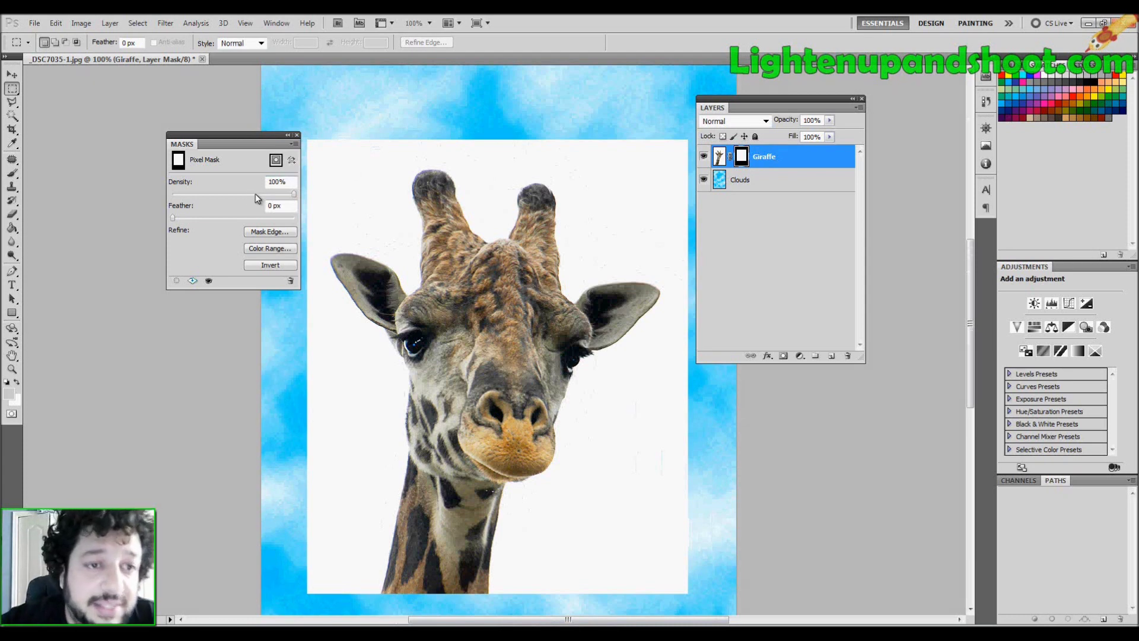
pyautogui.moveTo(243, 194); pyautogui.dragTo(293, 193)
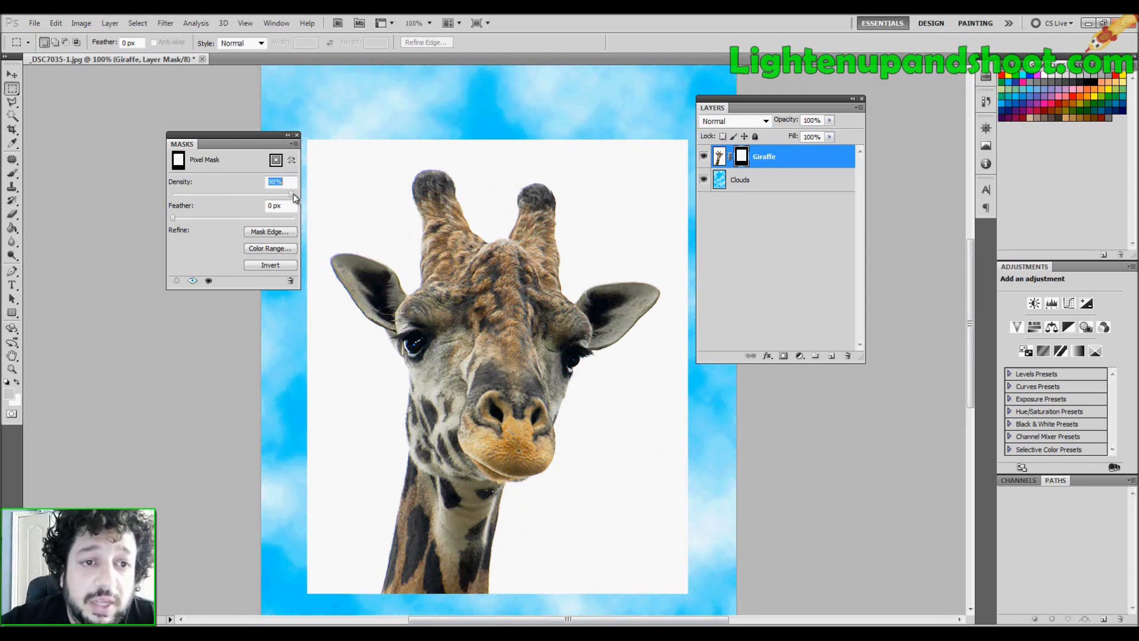
pyautogui.click(293, 196)
pyautogui.moveTo(294, 196)
pyautogui.mouseDown()
pyautogui.moveTo(216, 198)
pyautogui.moveTo(297, 190)
pyautogui.mouseUp()
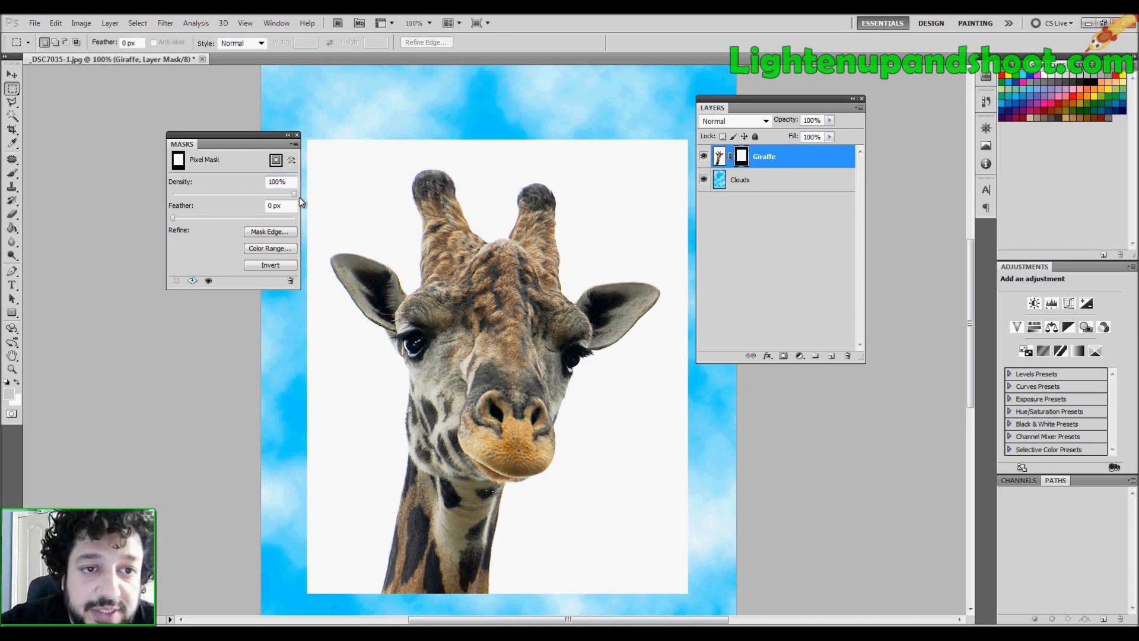
# Lower the Giraffe mask's density to 69%, display the mask on the canvas and restore the density to 100%.
pyautogui.moveTo(446, 203); pyautogui.dragTo(506, 230)
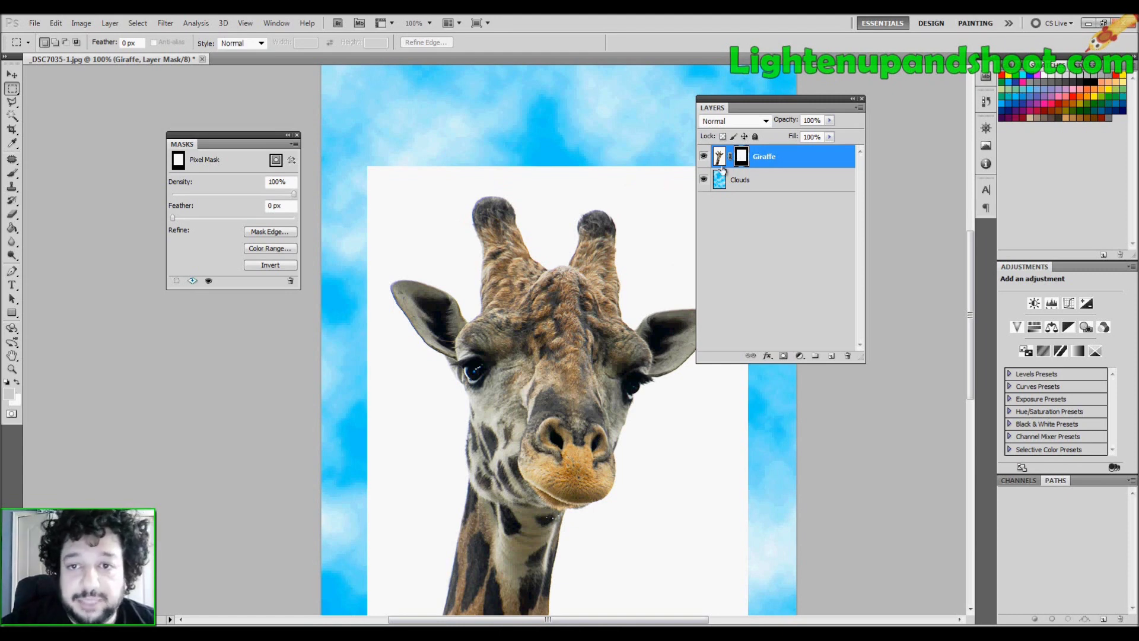
pyautogui.click(296, 194)
pyautogui.moveTo(301, 194); pyautogui.dragTo(261, 197)
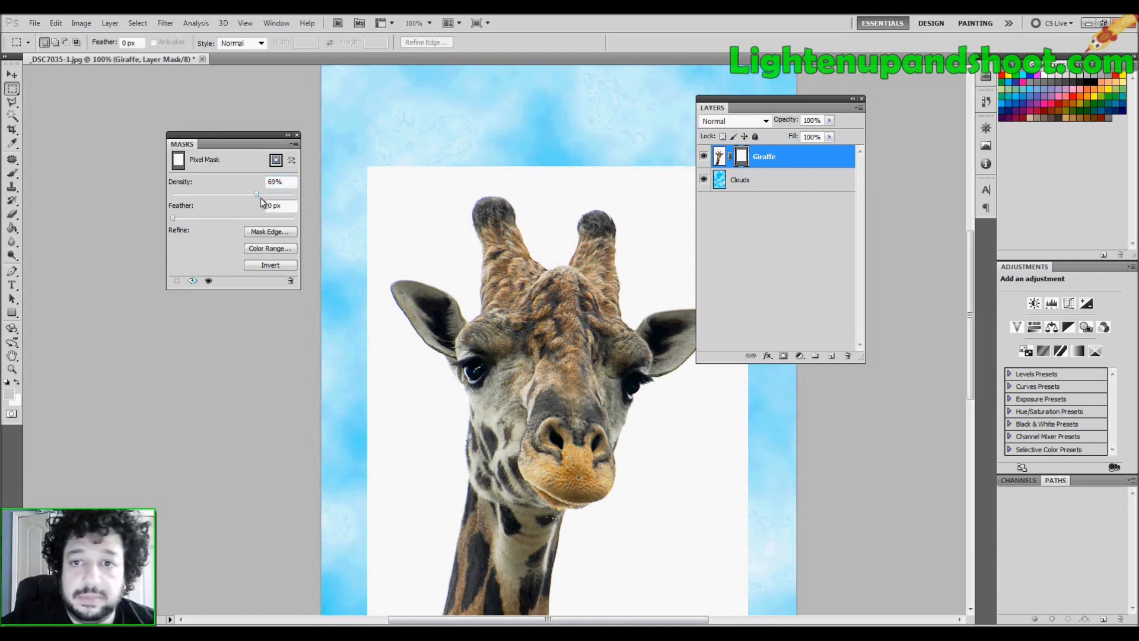
pyautogui.keyDown('alt'); pyautogui.click(741, 156); pyautogui.keyUp('alt')
pyautogui.moveTo(234, 197); pyautogui.dragTo(330, 181)
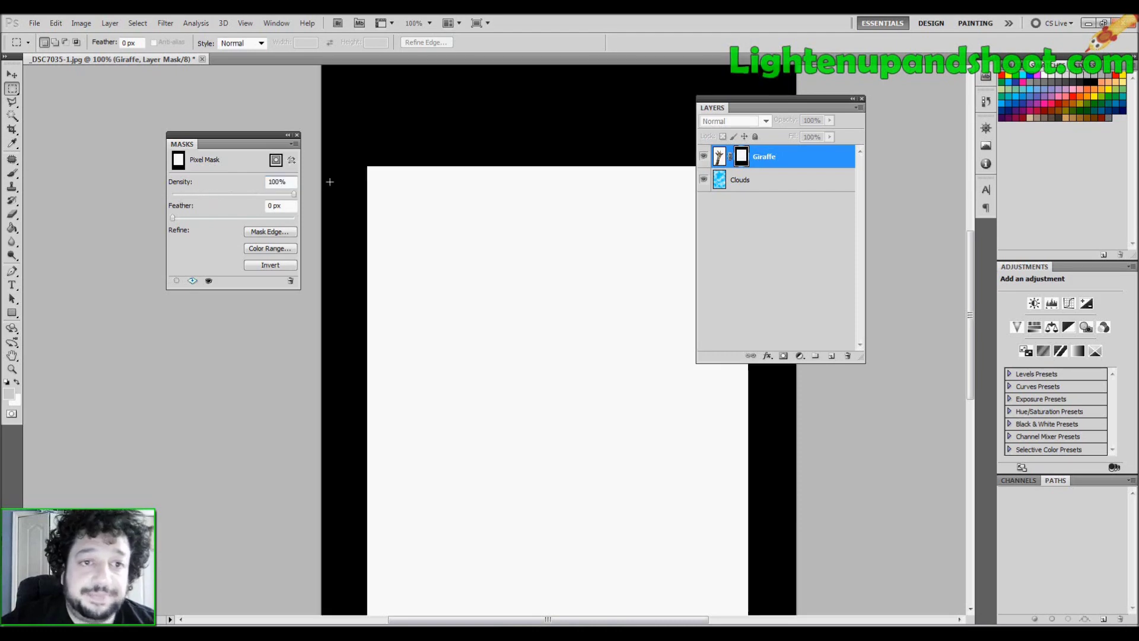
# Return to the normal image view, then show the Giraffe mask on the canvas once more and hide it.
pyautogui.click(720, 156)
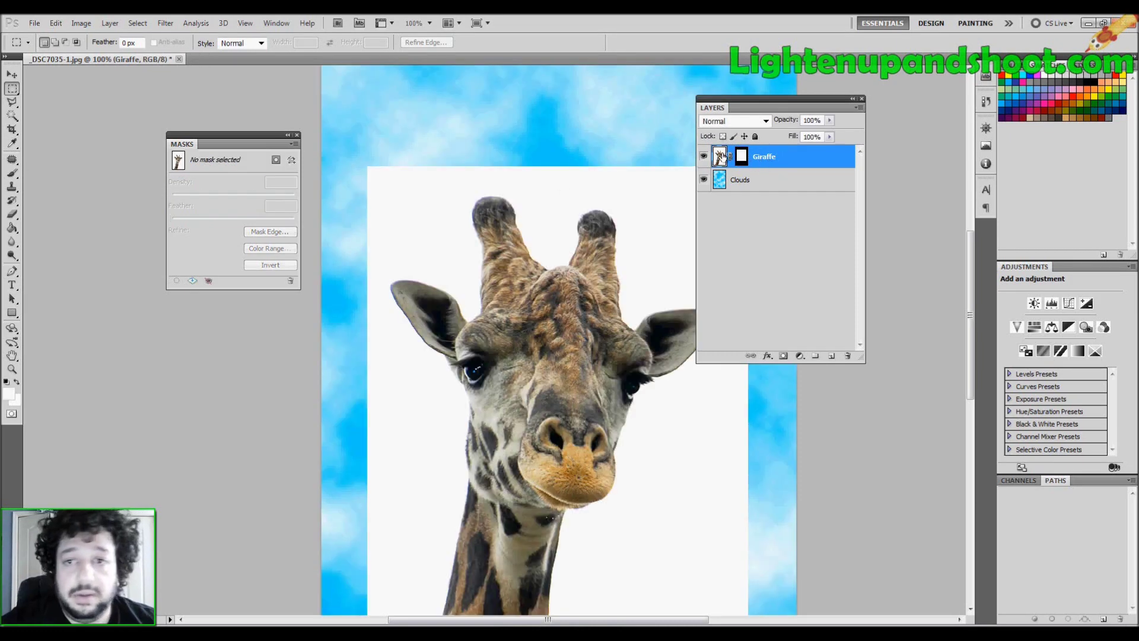
pyautogui.click(742, 156)
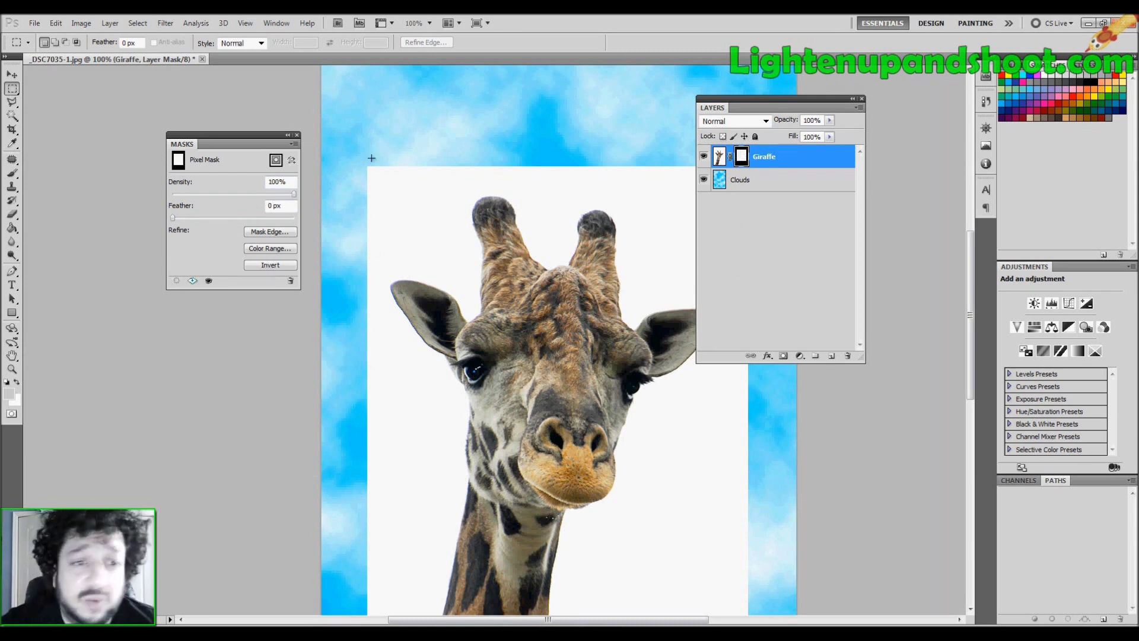
pyautogui.keyDown('alt'); pyautogui.click(741, 156); pyautogui.keyUp('alt')
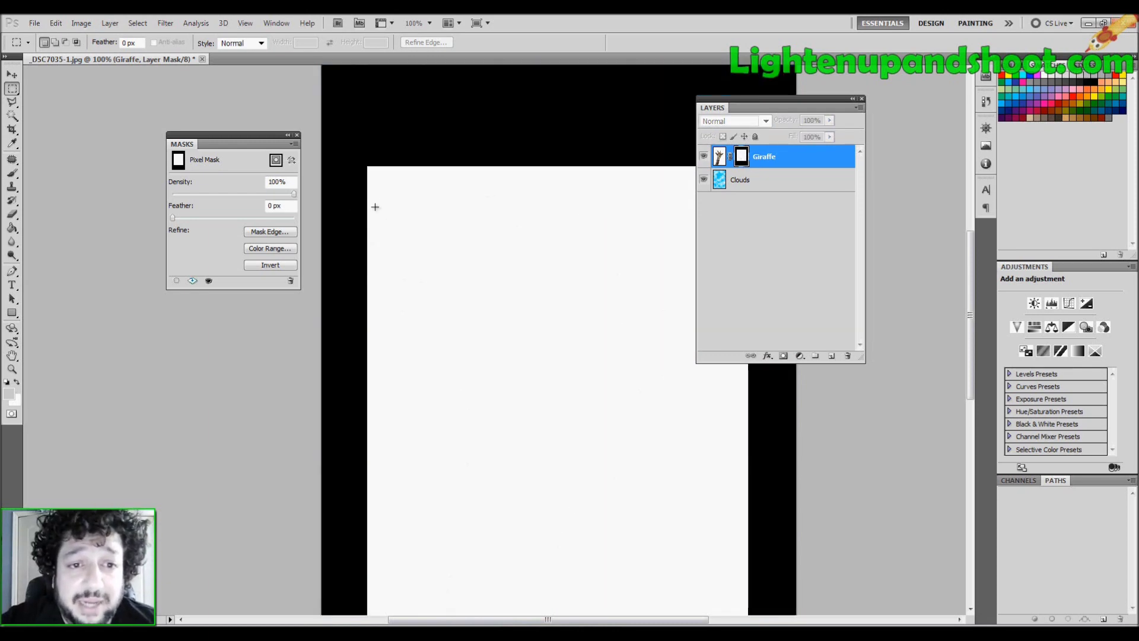
pyautogui.keyDown('alt'); pyautogui.click(742, 158); pyautogui.keyUp('alt')
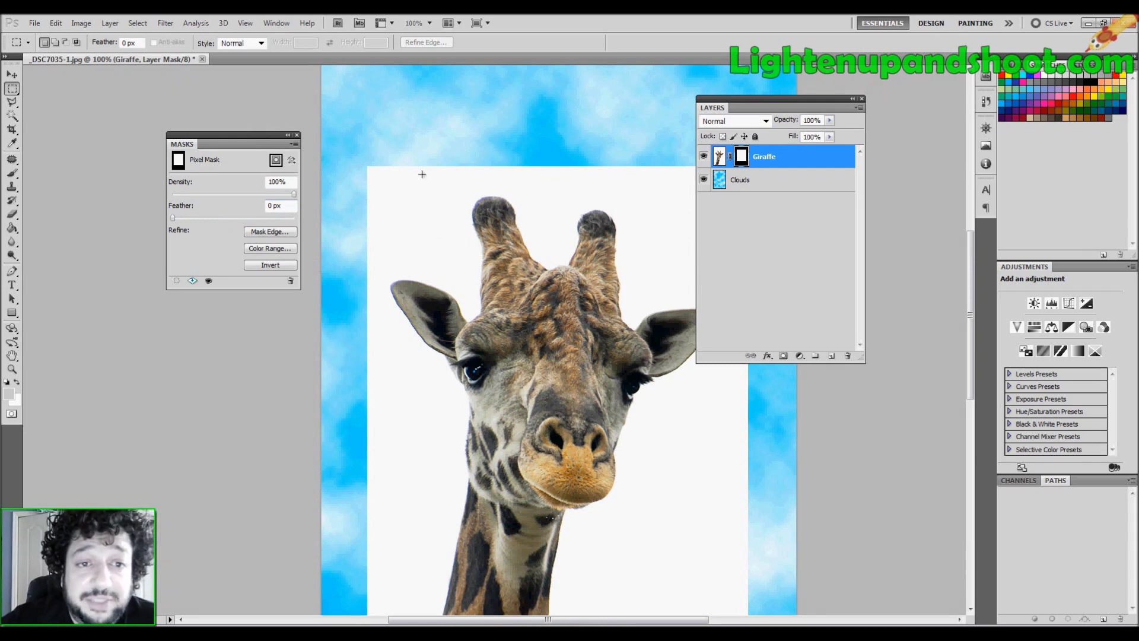
# Try feathering the Giraffe mask by 8 px and 29 px, checking its edges, and reset the feather to 0 px.
pyautogui.moveTo(172, 217); pyautogui.dragTo(214, 227)
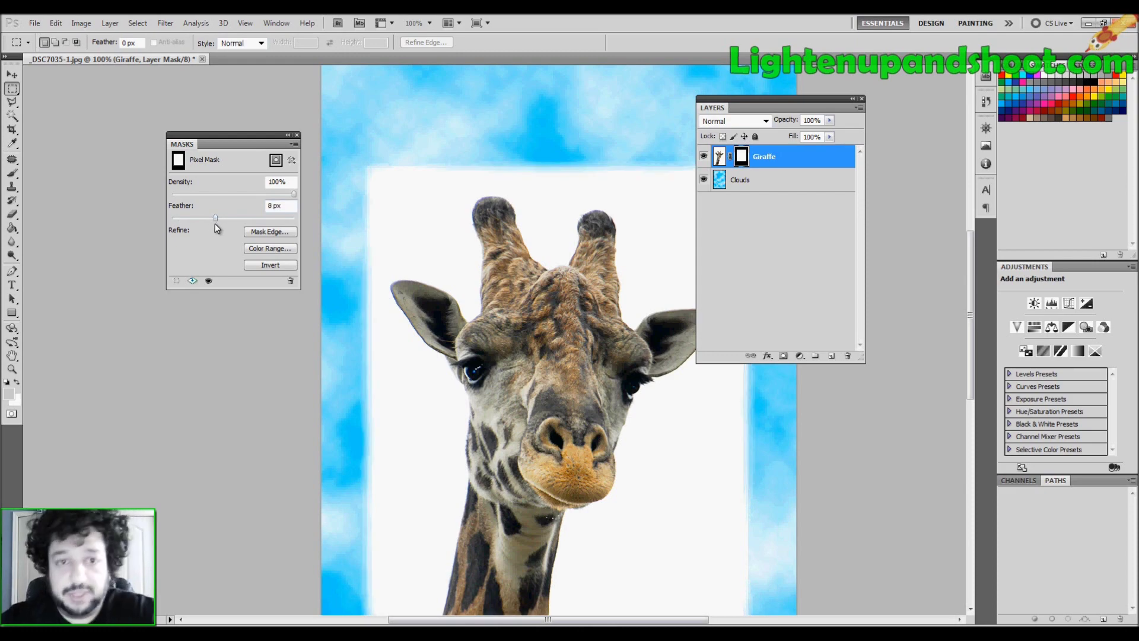
pyautogui.hotkey('ctrl', '+')
pyautogui.moveTo(455, 223); pyautogui.dragTo(580, 237)
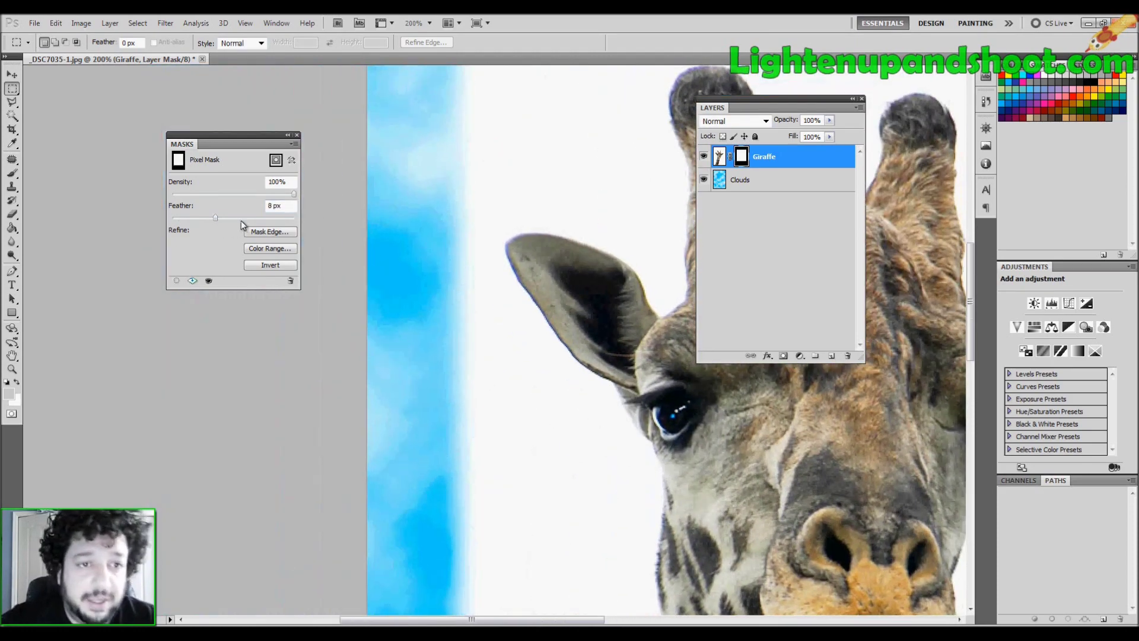
pyautogui.moveTo(215, 218); pyautogui.dragTo(236, 219)
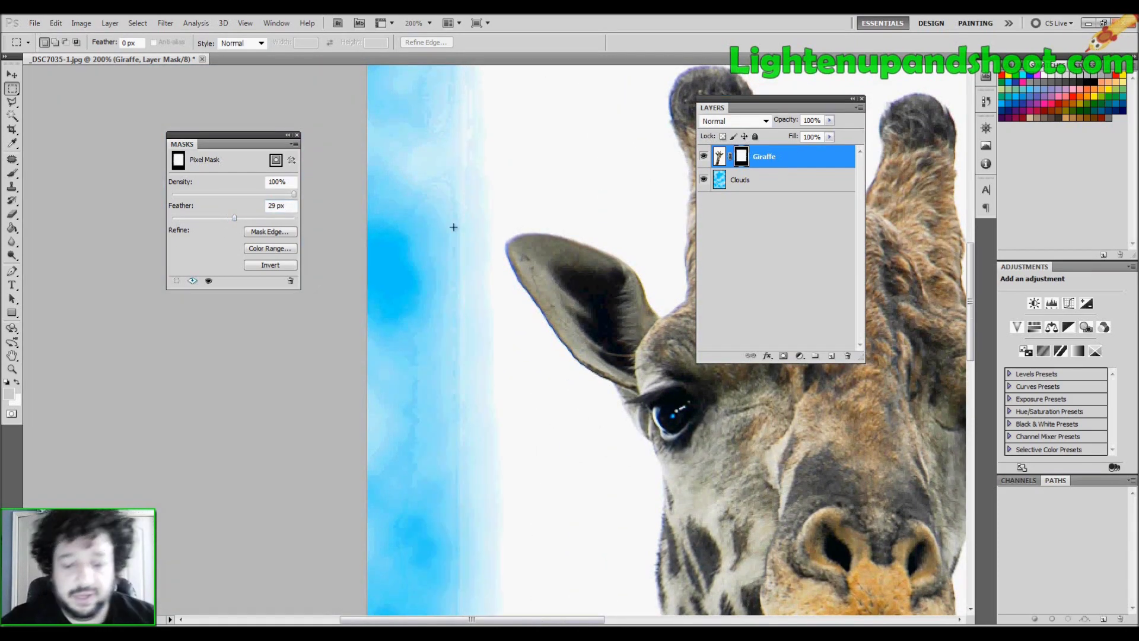
pyautogui.hotkey('ctrl', '-')
pyautogui.hotkey('ctrl', '-')
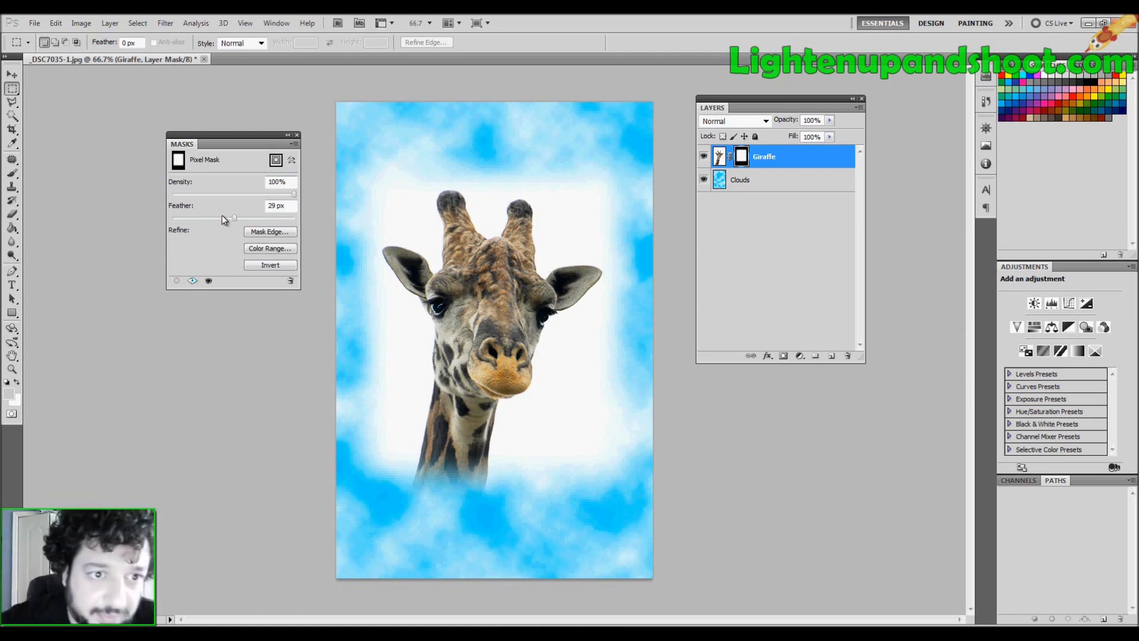
pyautogui.moveTo(216, 221); pyautogui.dragTo(154, 220)
pyautogui.hotkey('ctrl', '+')
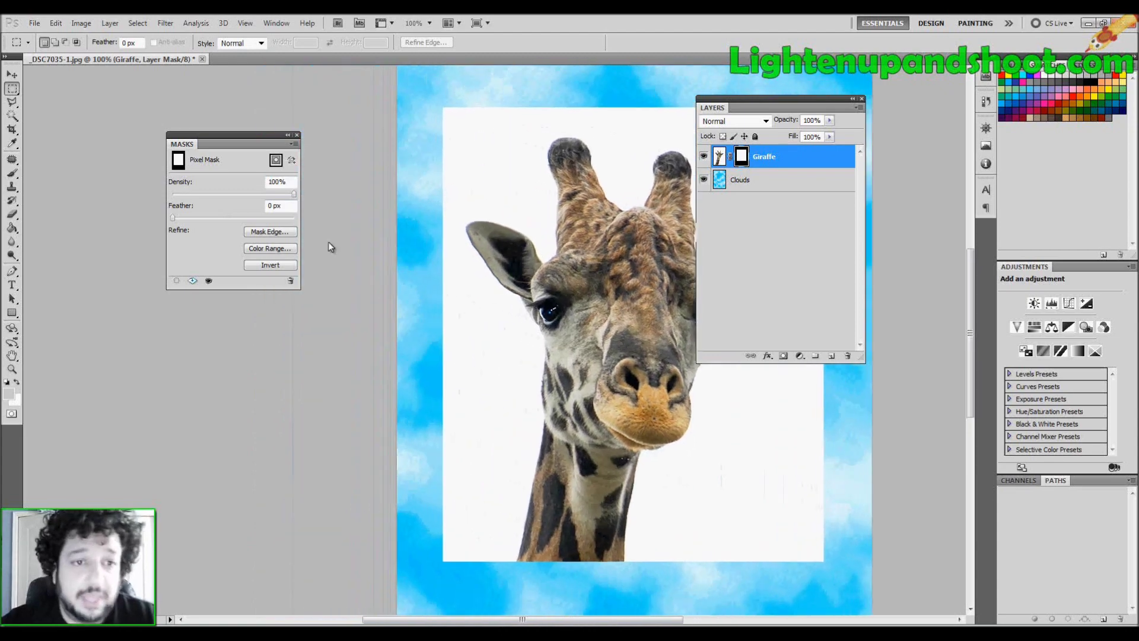
# Open the edge refinement settings for the Giraffe mask and set the preview to Overlay.
pyautogui.click(280, 233)
pyautogui.moveTo(664, 170); pyautogui.dragTo(250, 272)
pyautogui.click(295, 314)
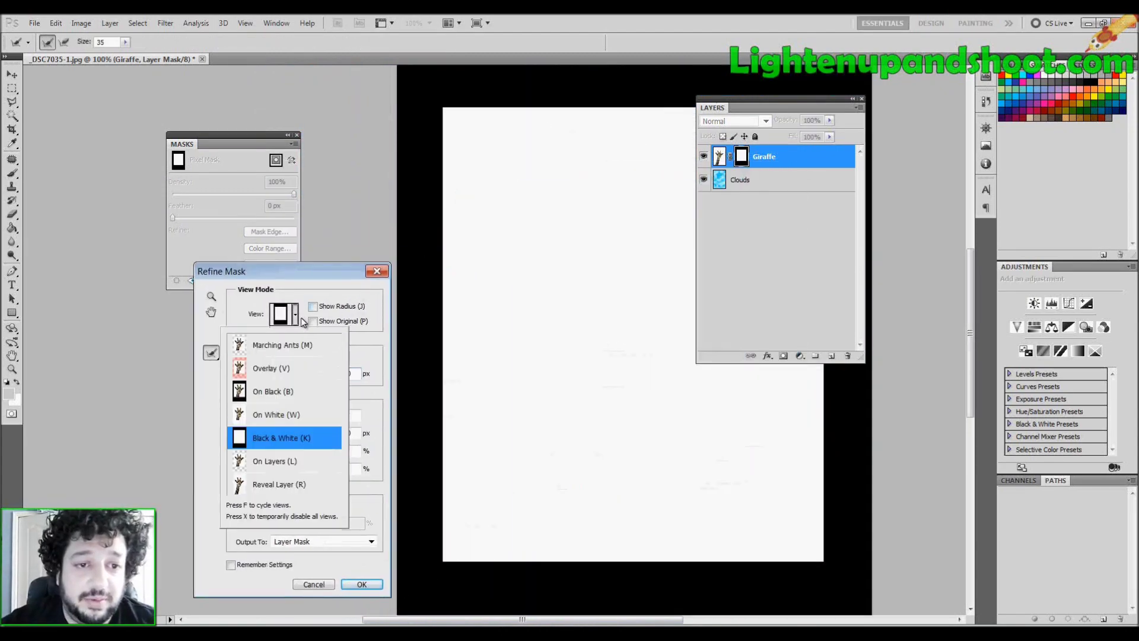
pyautogui.click(268, 370)
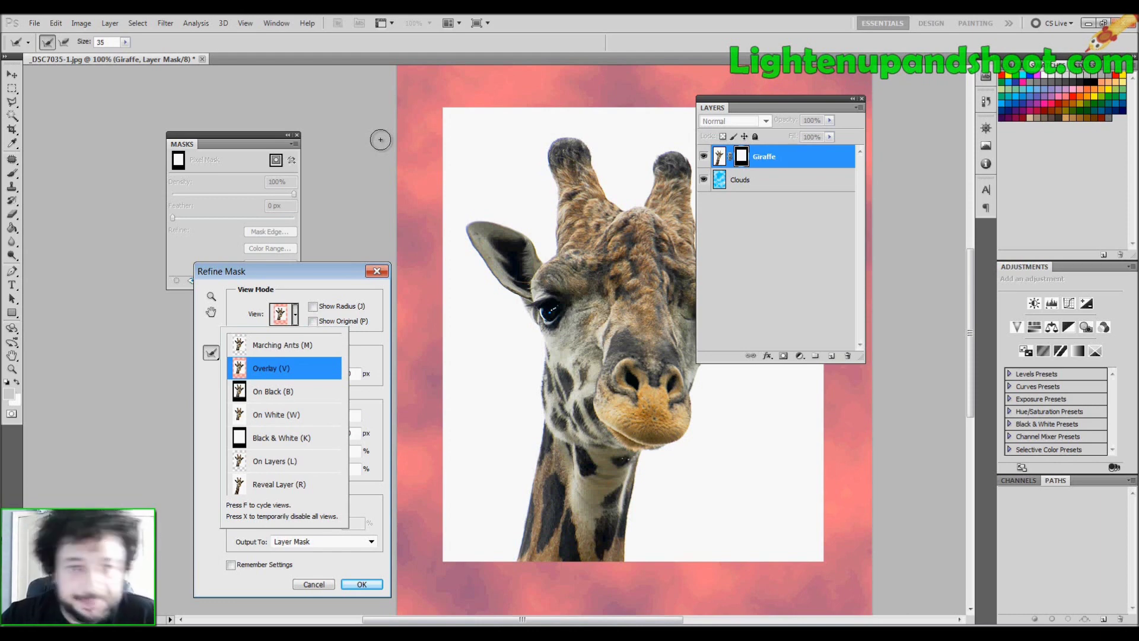
pyautogui.click(283, 293)
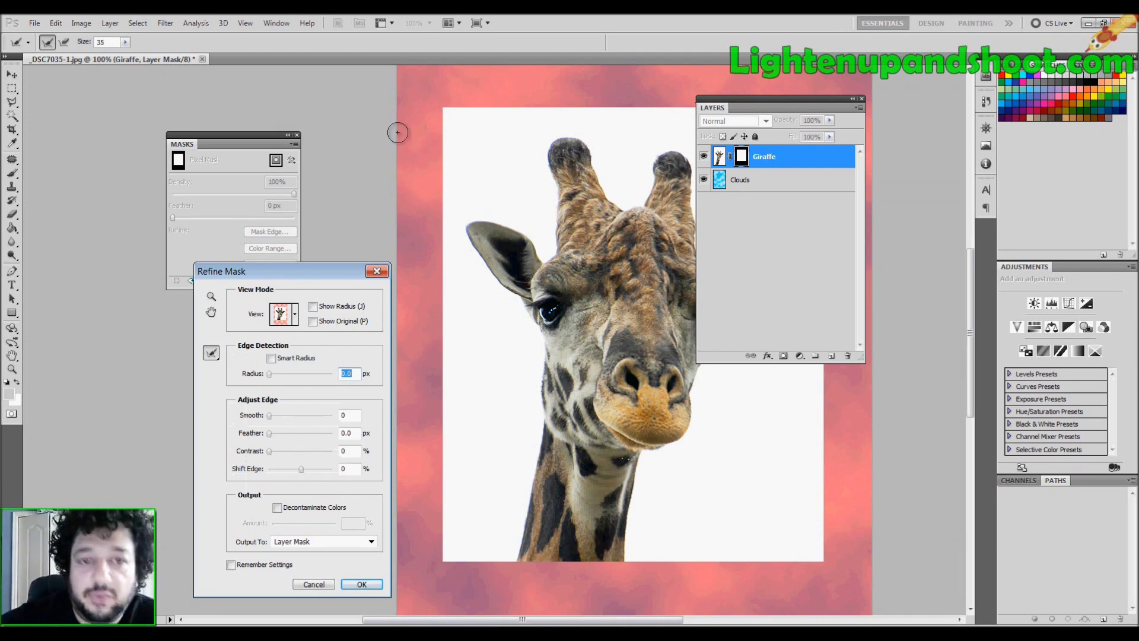
# Preview the Giraffe mask in the On Black, On White, Black & White and On Layers view modes.
pyautogui.click(294, 314)
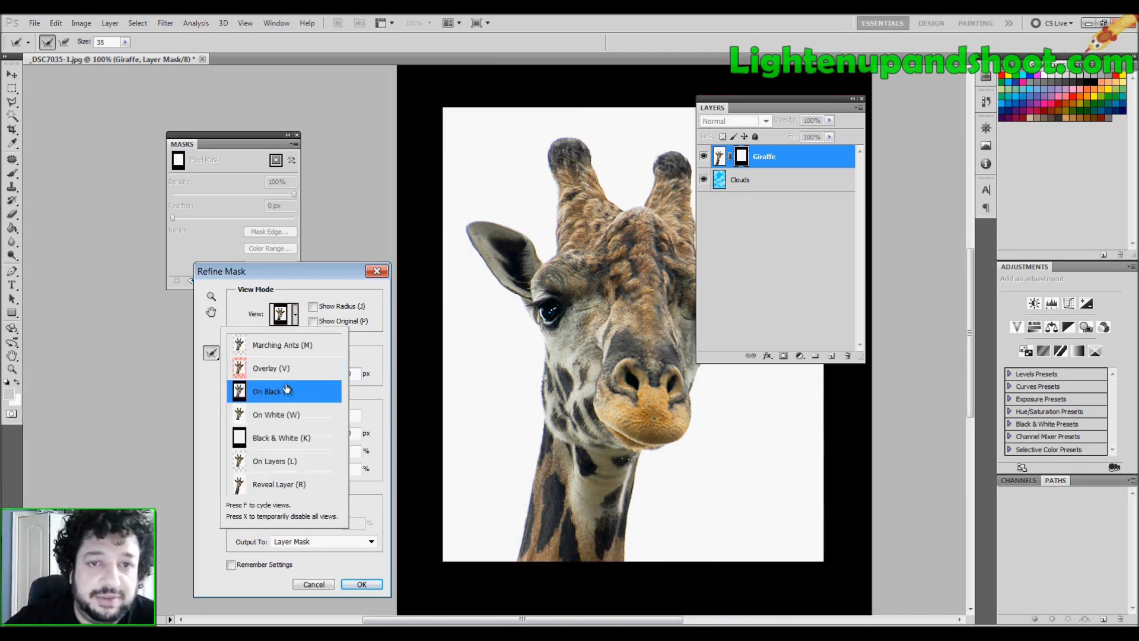
pyautogui.click(304, 328)
pyautogui.click(295, 316)
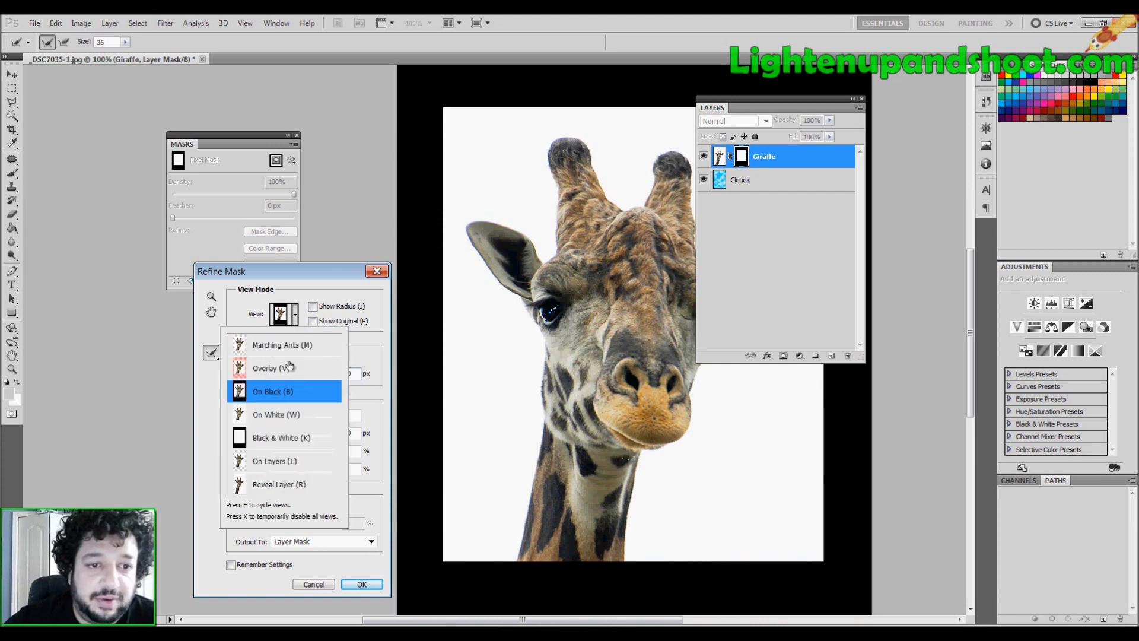
pyautogui.click(299, 330)
pyautogui.click(290, 317)
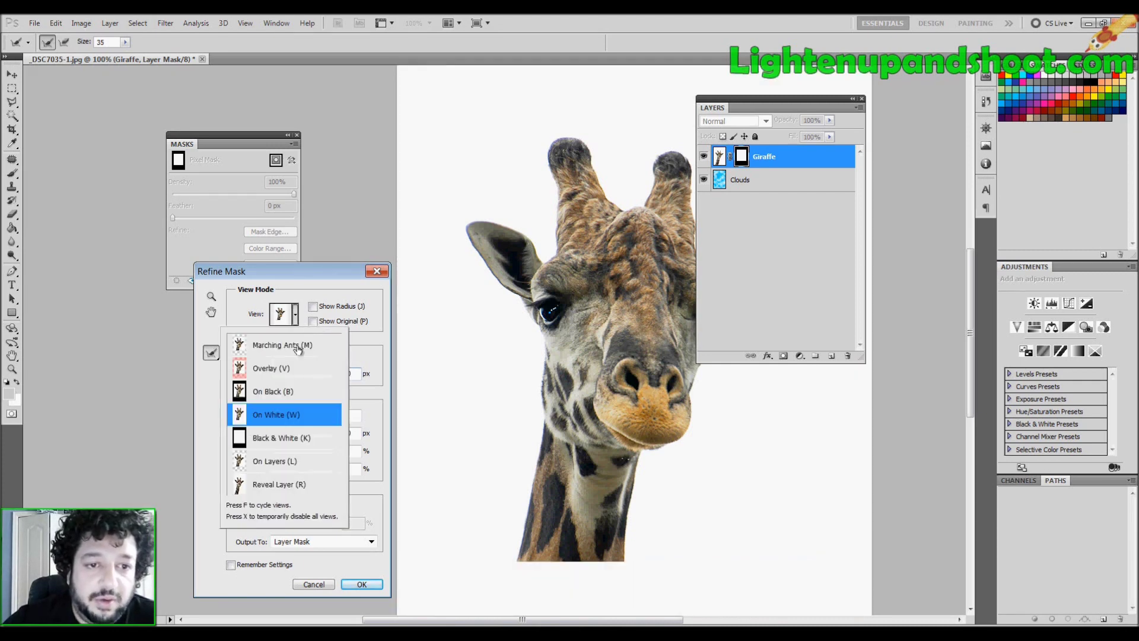
pyautogui.click(294, 438)
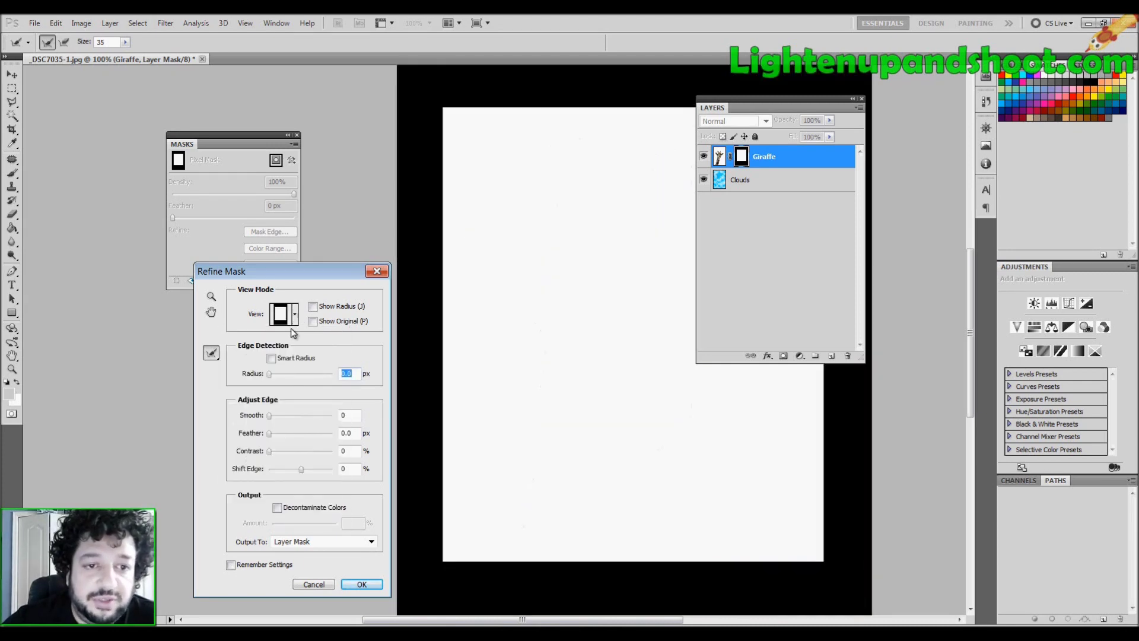
pyautogui.click(295, 320)
pyautogui.click(271, 462)
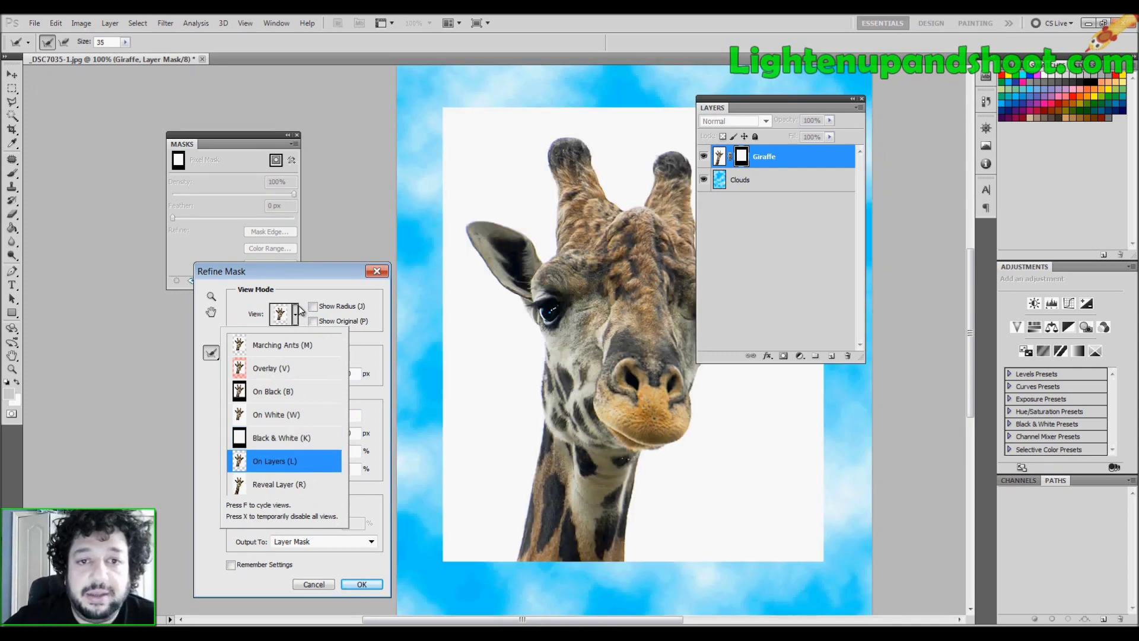
pyautogui.click(315, 291)
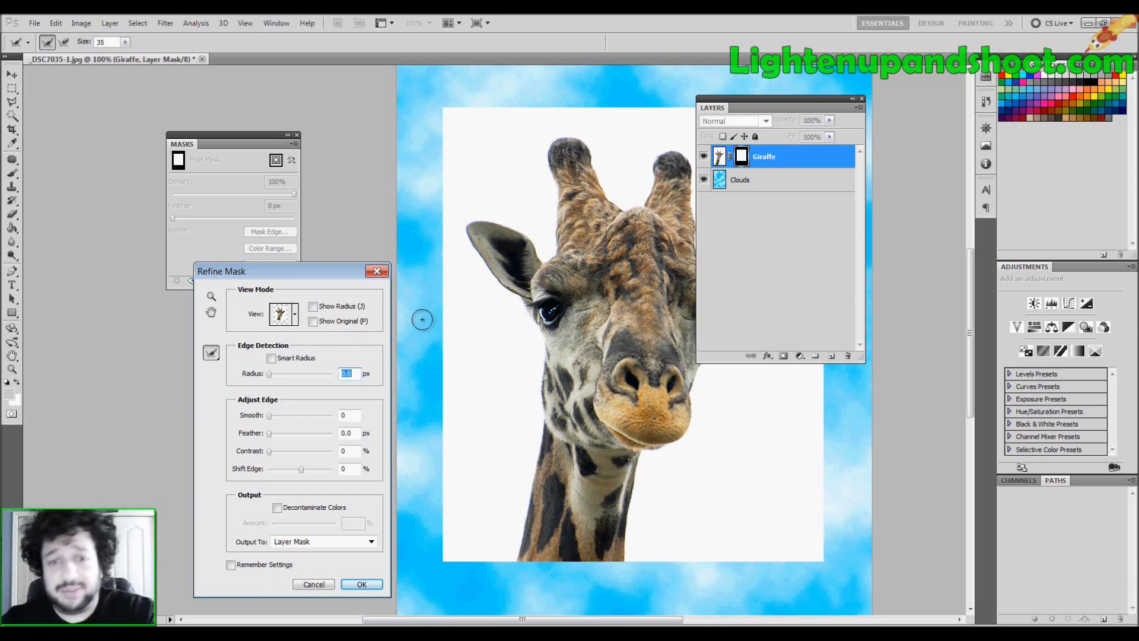
# Examine the mask's left edge up close over the clouds, and close the edge refinement without applying it.
pyautogui.scroll(2, 423, 319)
pyautogui.scroll(-1, 602, 350)
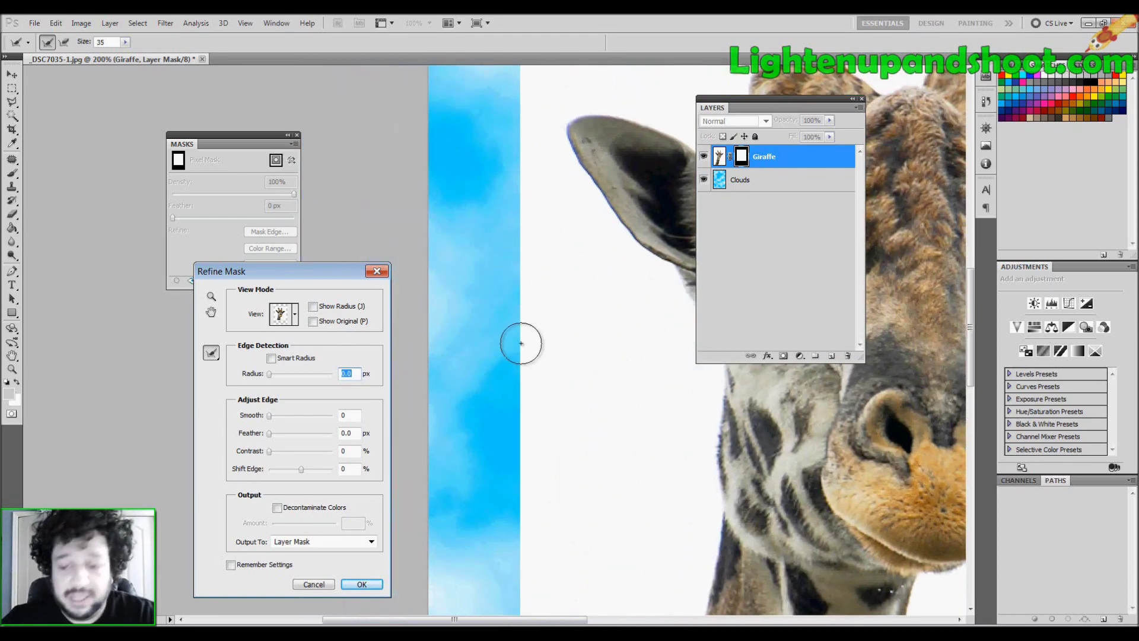
pyautogui.scroll(1, 519, 339)
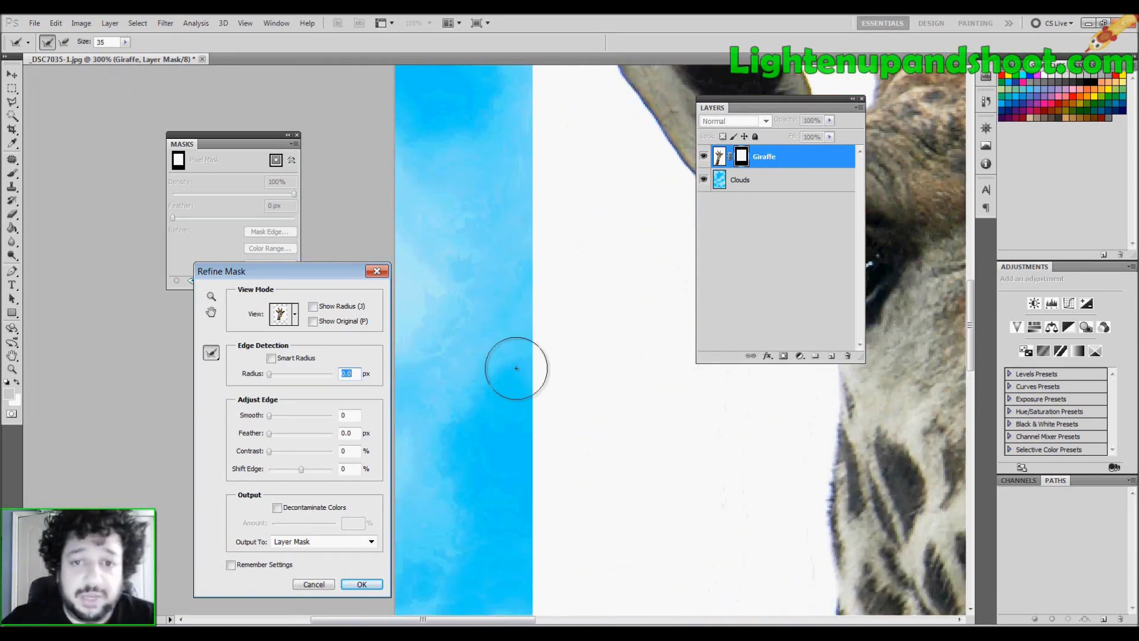
pyautogui.click(315, 586)
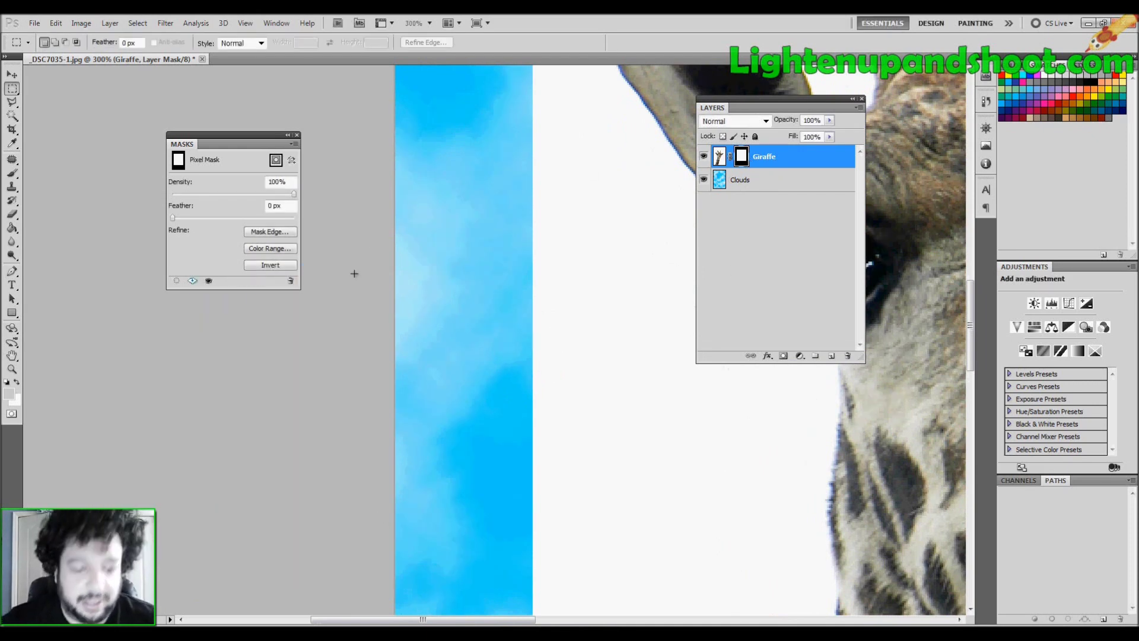
# Set the foreground colour to black and brush over the Giraffe mask's left edge with the 77 px hard brush.
pyautogui.press('d')
pyautogui.press('x')
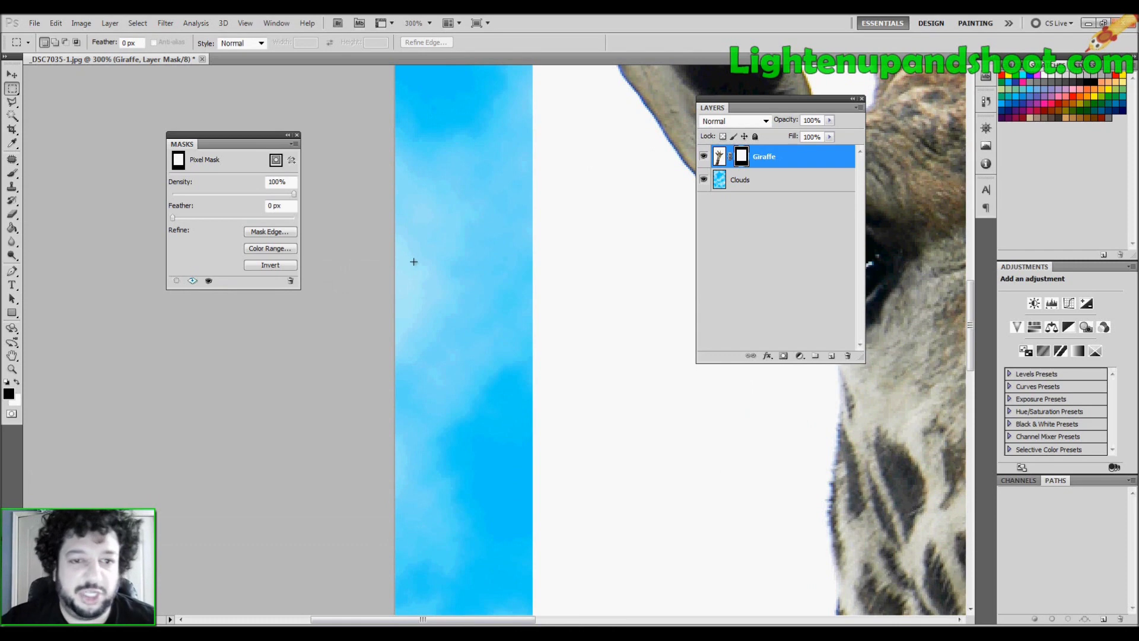
pyautogui.rightClick(478, 271)
pyautogui.rightClick(548, 244)
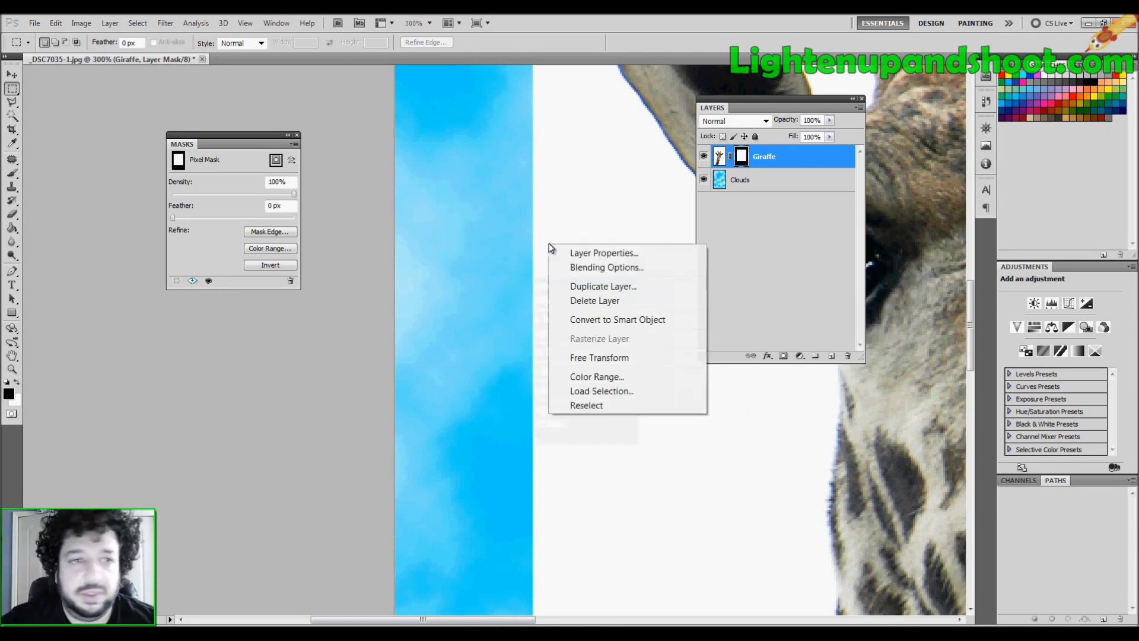
pyautogui.click(535, 247)
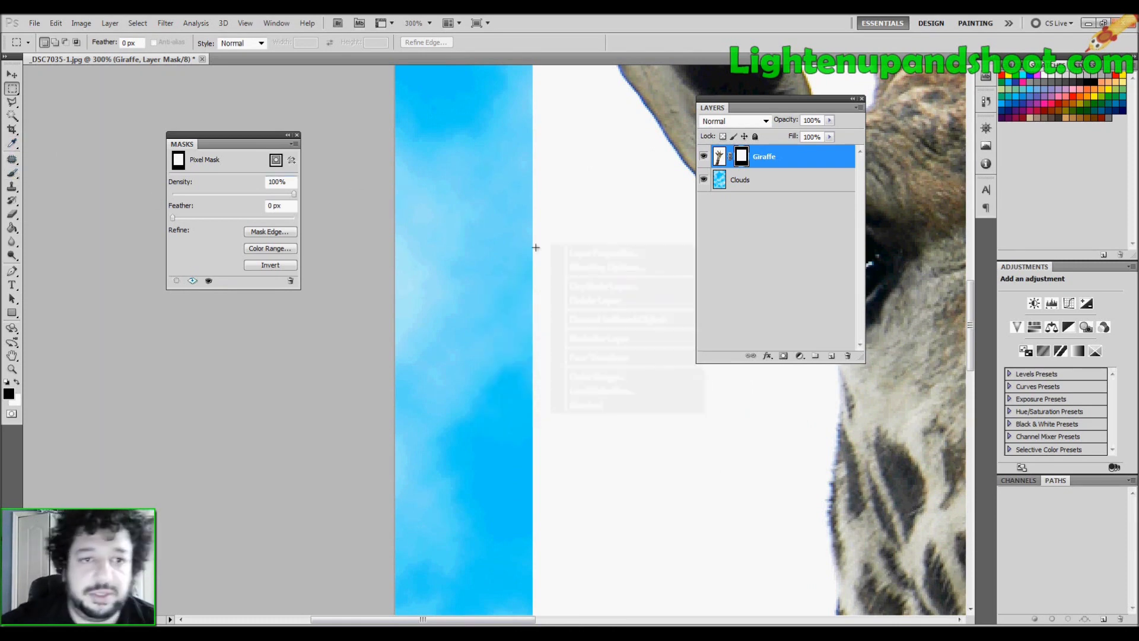
pyautogui.click(12, 173)
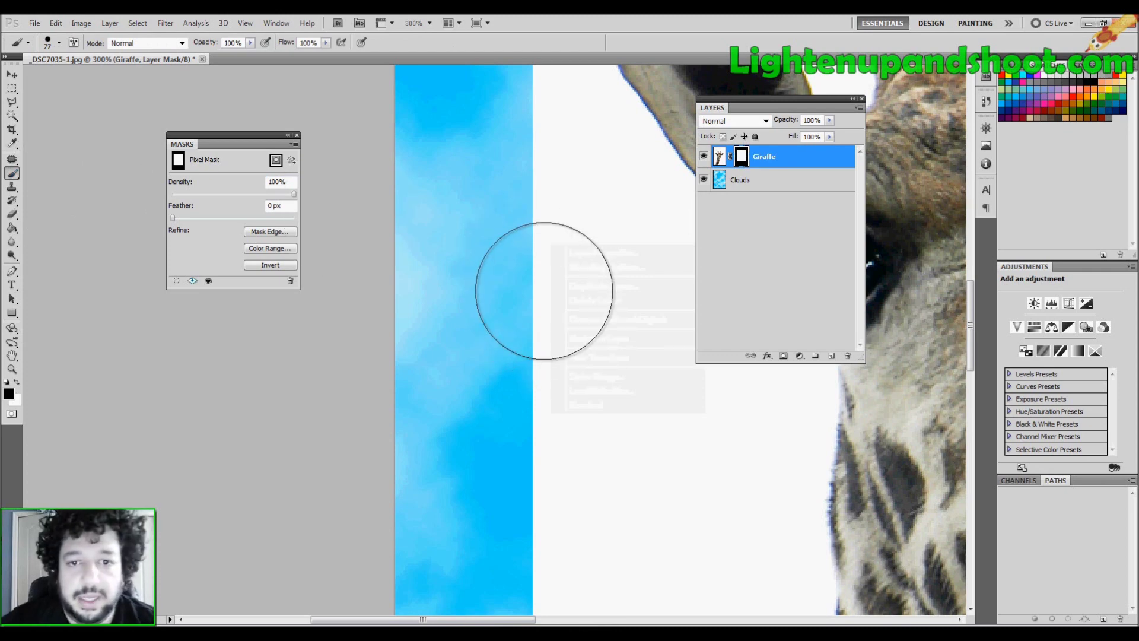
pyautogui.moveTo(542, 292); pyautogui.dragTo(512, 325)
# Set the brush size to 34 px and paint small black bumps along the Giraffe mask's left edge.
pyautogui.rightClick(529, 374)
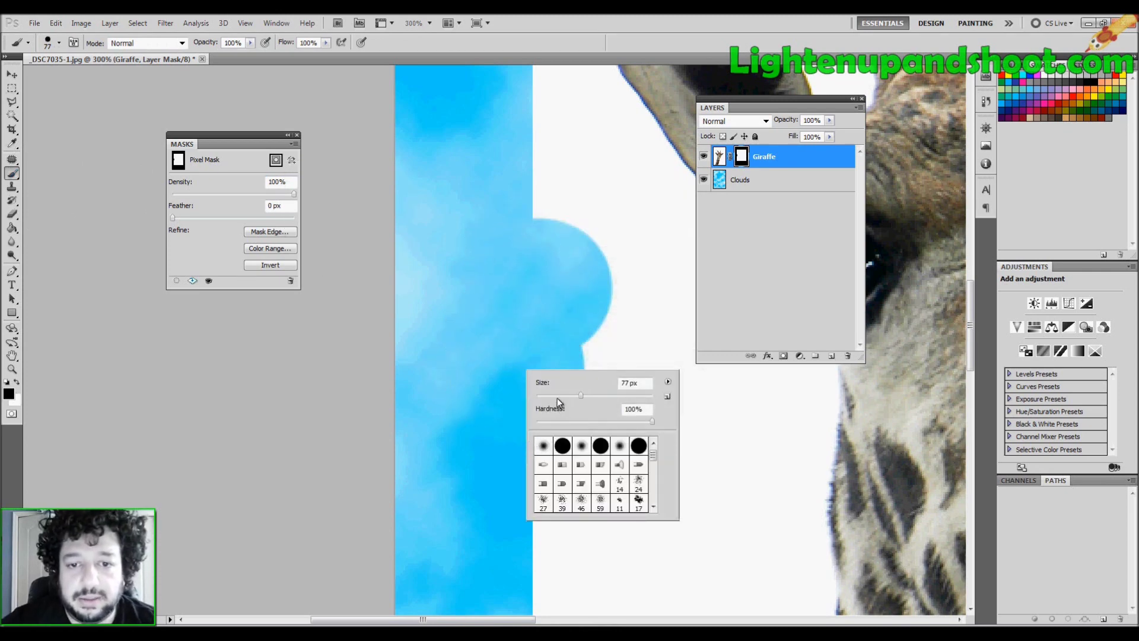
pyautogui.press('Tab')
pyautogui.write('34')
pyautogui.press('Tab')
pyautogui.press('Return')
pyautogui.moveTo(543, 202)
pyautogui.mouseDown()
pyautogui.moveTo(507, 180)
pyautogui.moveTo(521, 152)
pyautogui.mouseUp()
pyautogui.moveTo(496, 450)
pyautogui.mouseDown()
pyautogui.moveTo(537, 500)
pyautogui.moveTo(526, 540)
pyautogui.mouseUp()
pyautogui.moveTo(500, 400); pyautogui.dragTo(455, 224)
pyautogui.moveTo(473, 373); pyautogui.dragTo(420, 393)
# Try the 95 px leaf-shaped brush on the Giraffe mask and undo its mark.
pyautogui.rightClick(452, 427)
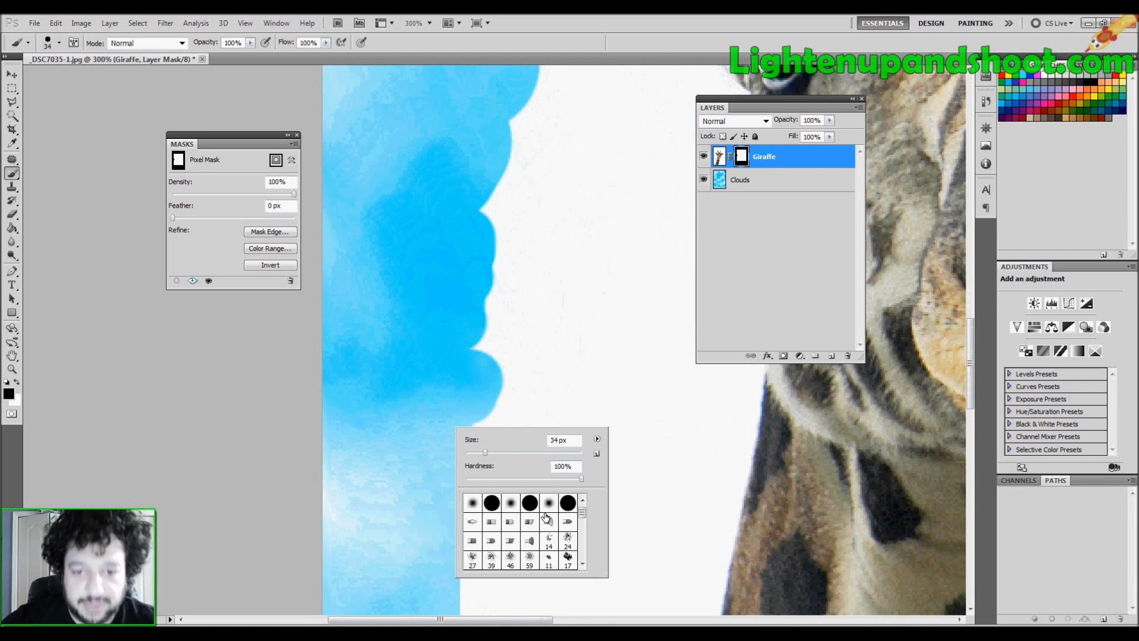
pyautogui.moveTo(582, 511); pyautogui.dragTo(582, 522)
pyautogui.click(497, 514)
pyautogui.moveTo(432, 368)
pyautogui.mouseDown()
pyautogui.moveTo(466, 343)
pyautogui.moveTo(432, 381)
pyautogui.moveTo(434, 363)
pyautogui.mouseUp()
pyautogui.hotkey('ctrl', 'z')
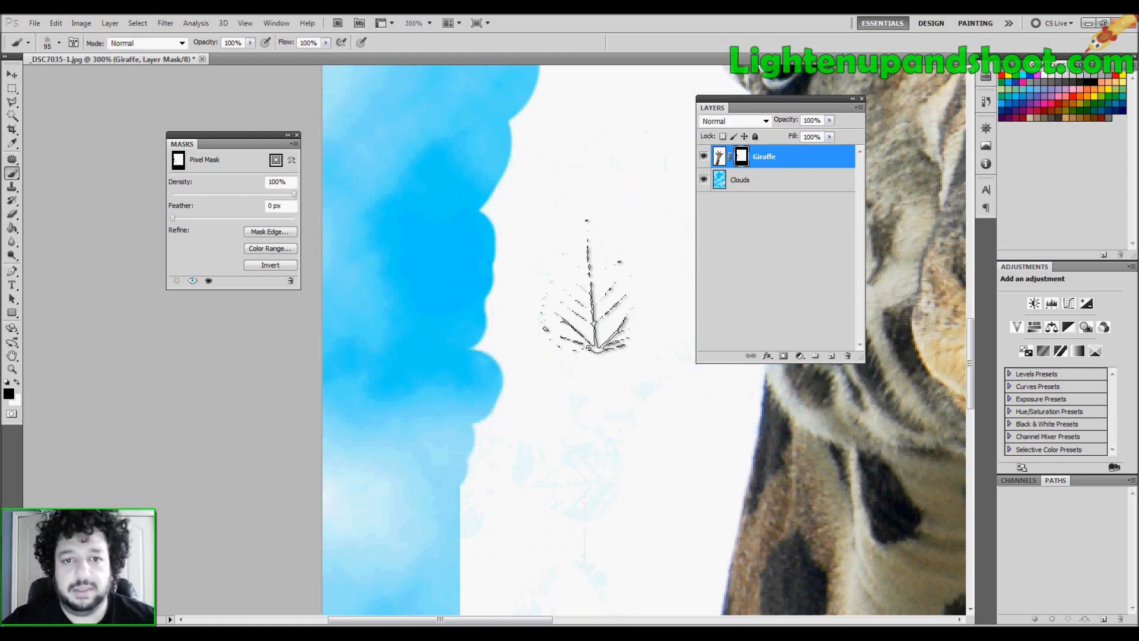
# Switch to a hard round 95 px brush and paint larger black bumps along the Giraffe mask's left edge.
pyautogui.rightClick(501, 359)
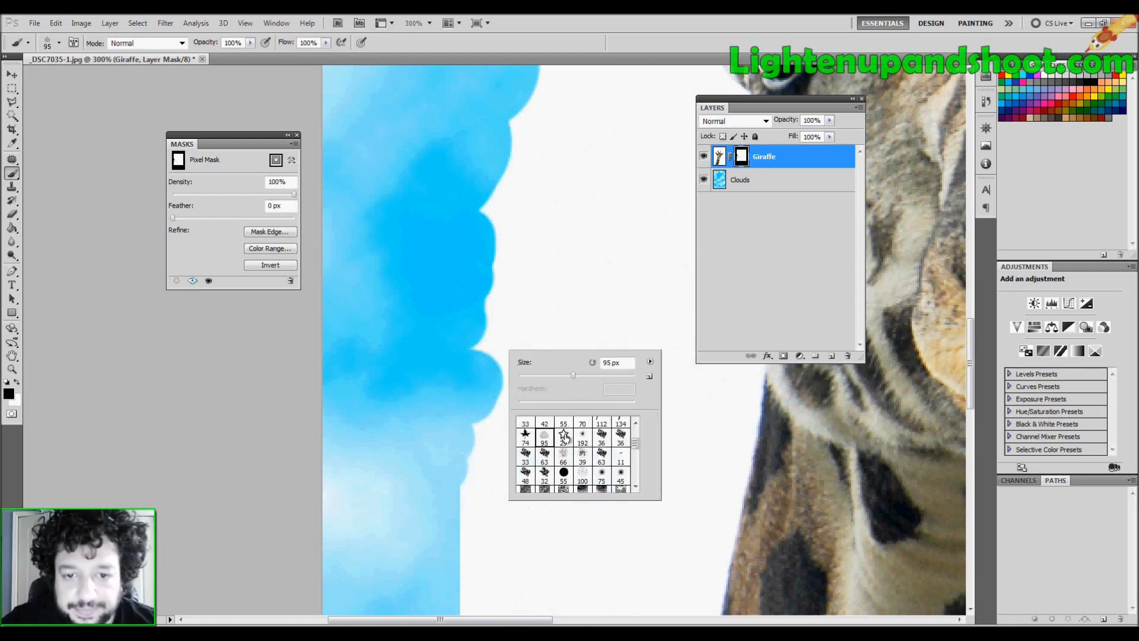
pyautogui.moveTo(635, 453); pyautogui.dragTo(636, 432)
pyautogui.click(587, 429)
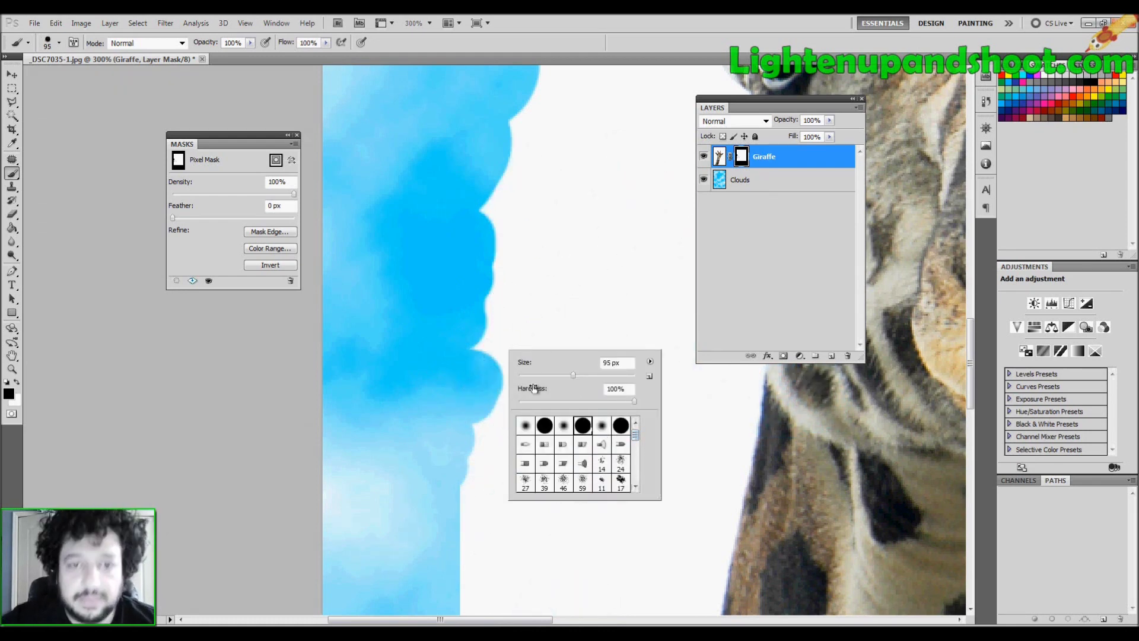
pyautogui.press('Return')
pyautogui.moveTo(443, 279); pyautogui.dragTo(427, 330)
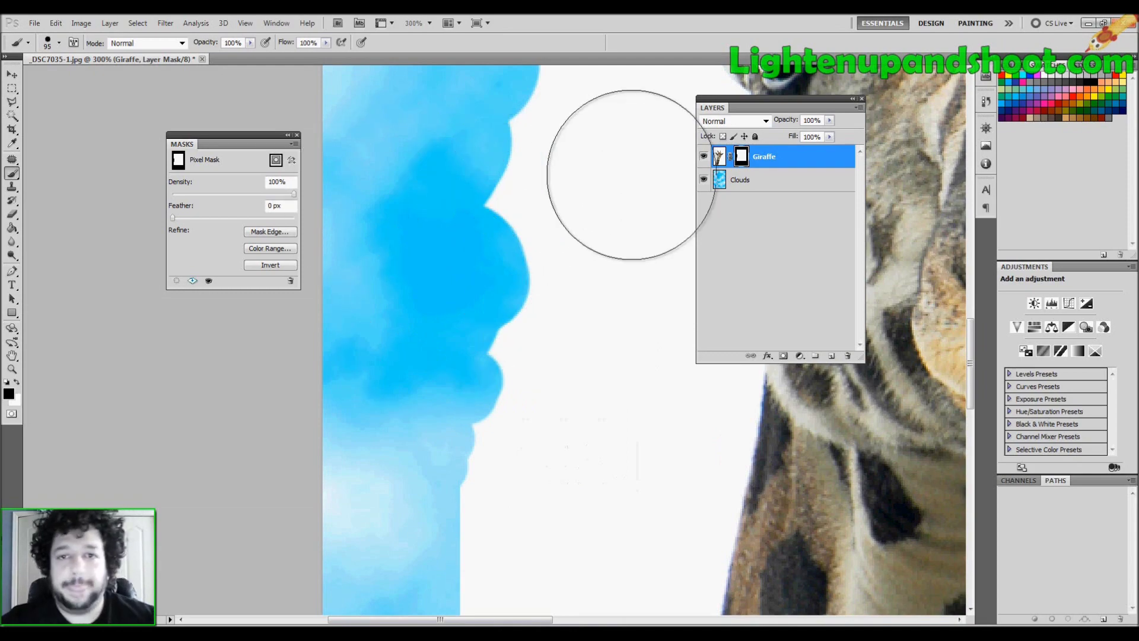
pyautogui.moveTo(498, 203); pyautogui.dragTo(493, 206)
pyautogui.hotkey('ctrl', '-')
pyautogui.hotkey('ctrl', '-')
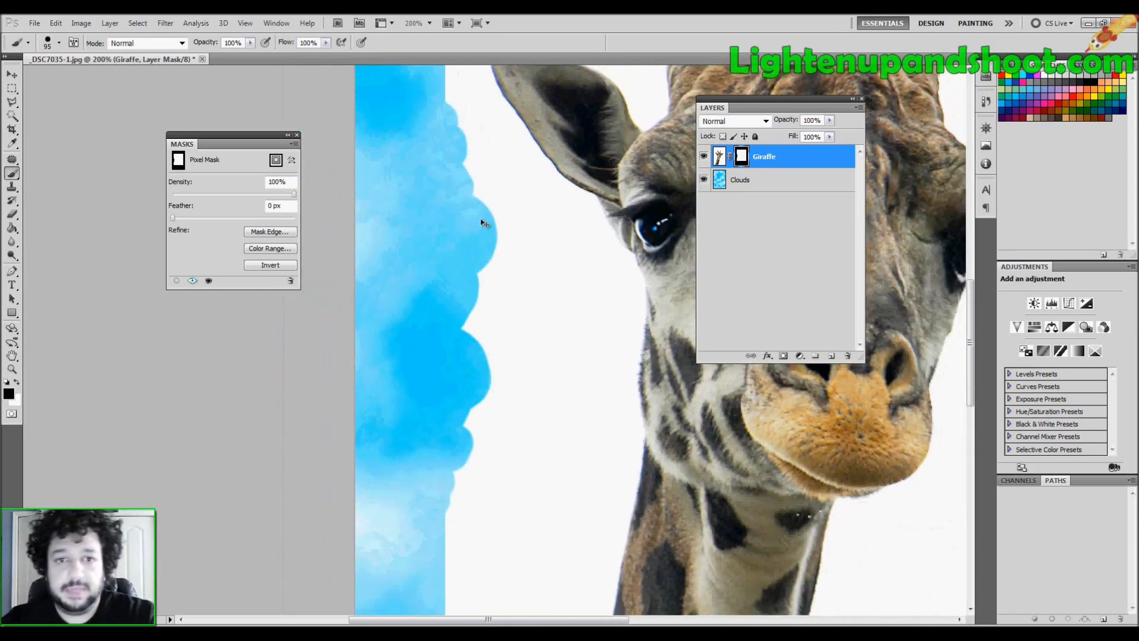
pyautogui.moveTo(499, 248); pyautogui.dragTo(481, 263)
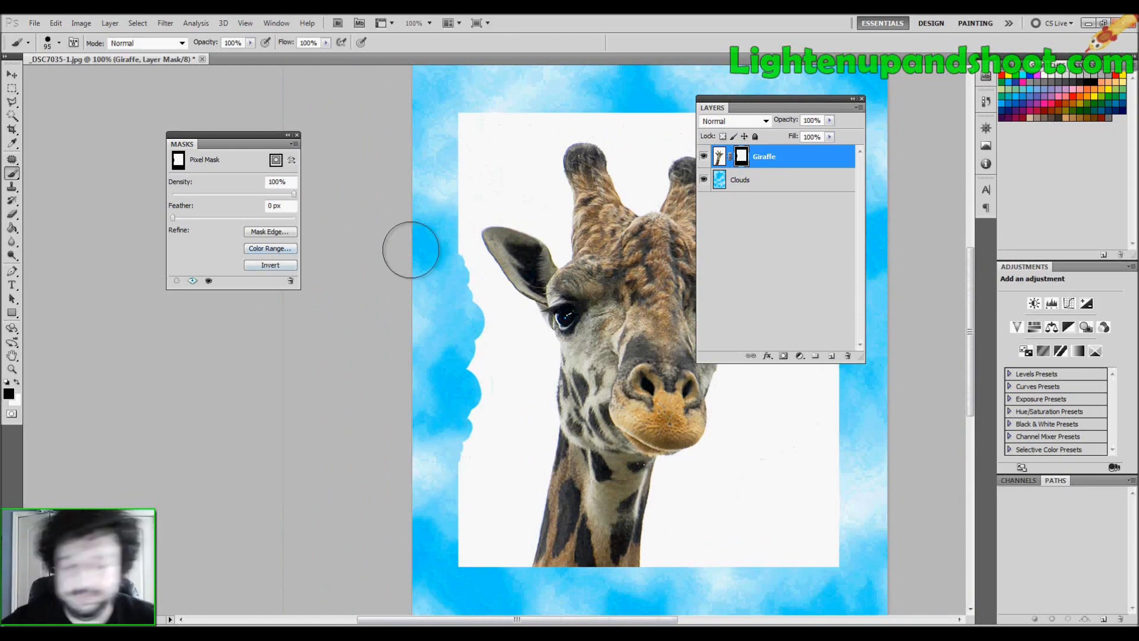
# Open the edge refinement for the Giraffe mask, try a Smooth value of 85 on the bumpy edge and return it to 0.
pyautogui.click(267, 232)
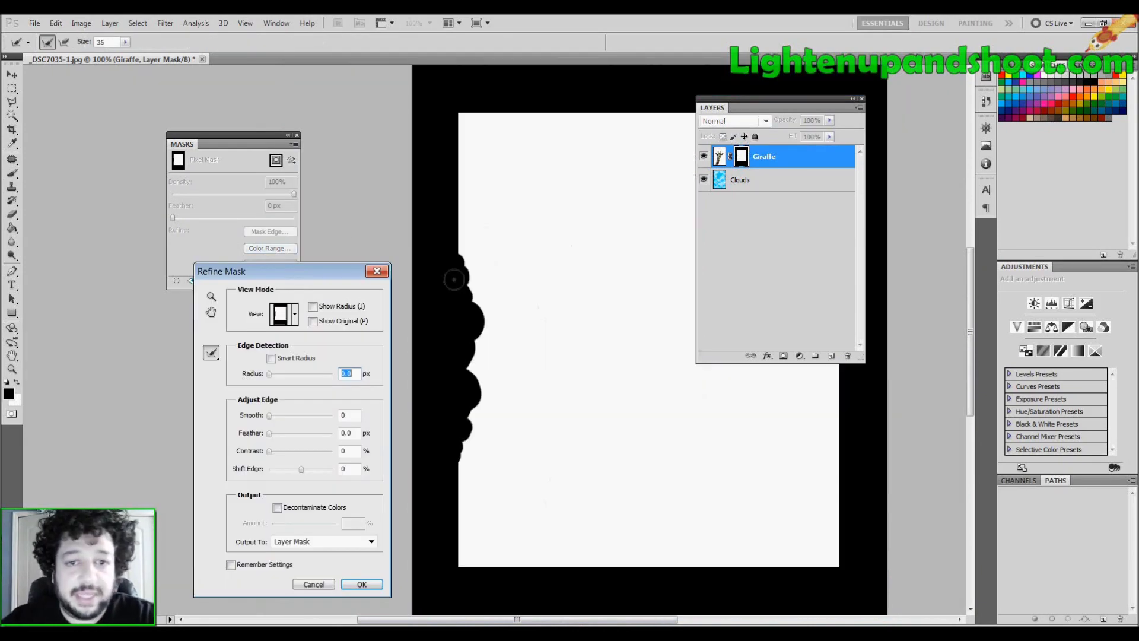
pyautogui.scroll(2, 435, 288)
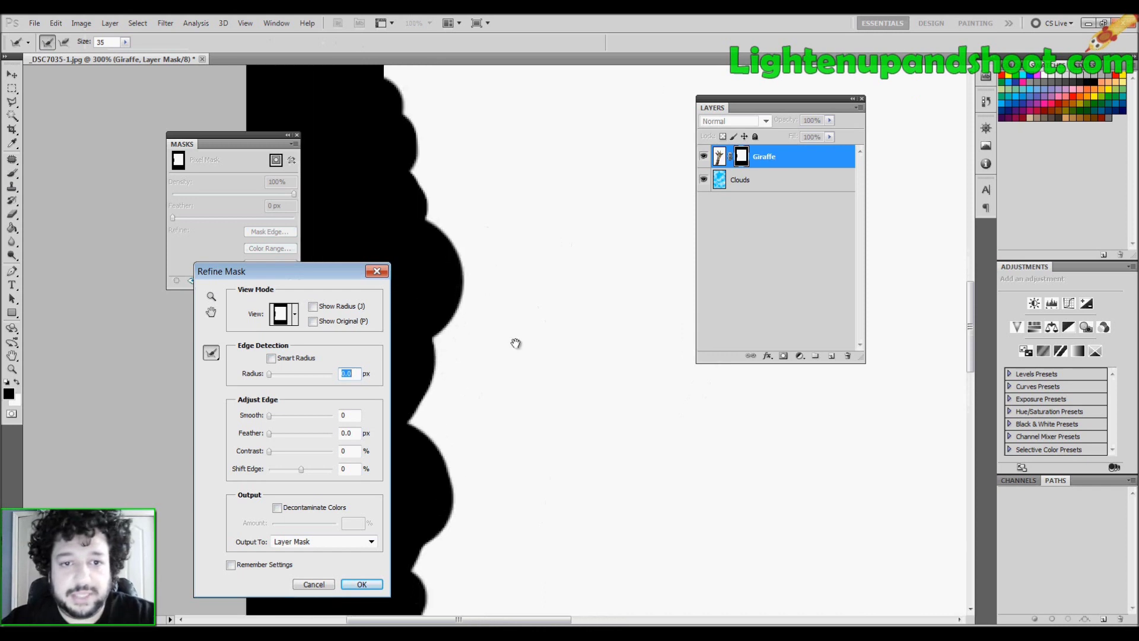
pyautogui.moveTo(270, 416); pyautogui.dragTo(326, 420)
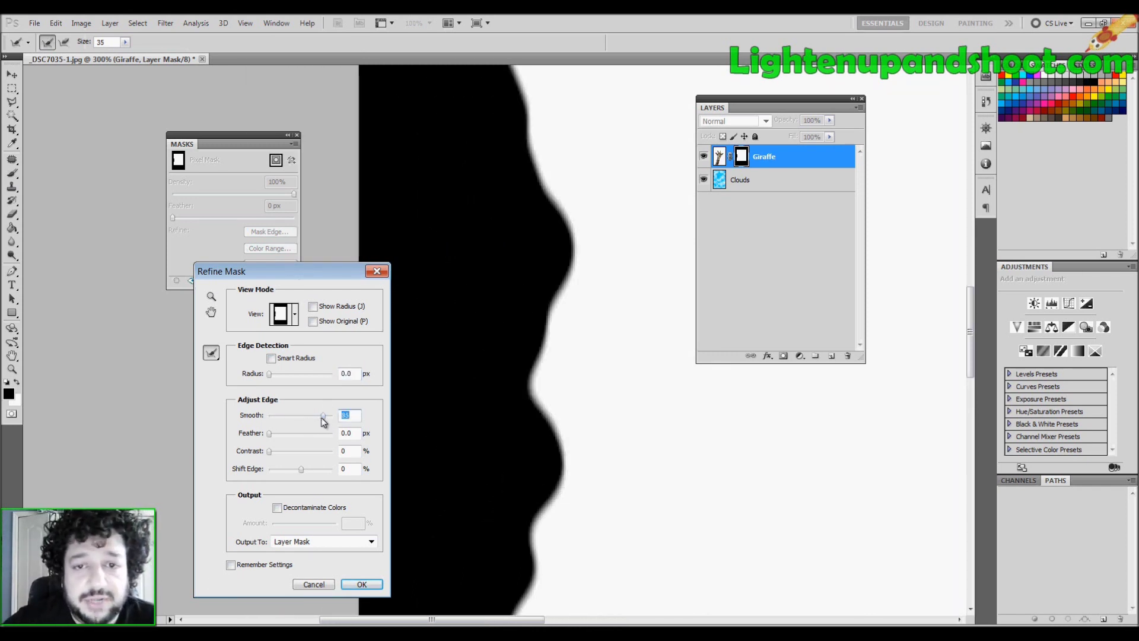
pyautogui.moveTo(526, 194); pyautogui.dragTo(485, 333)
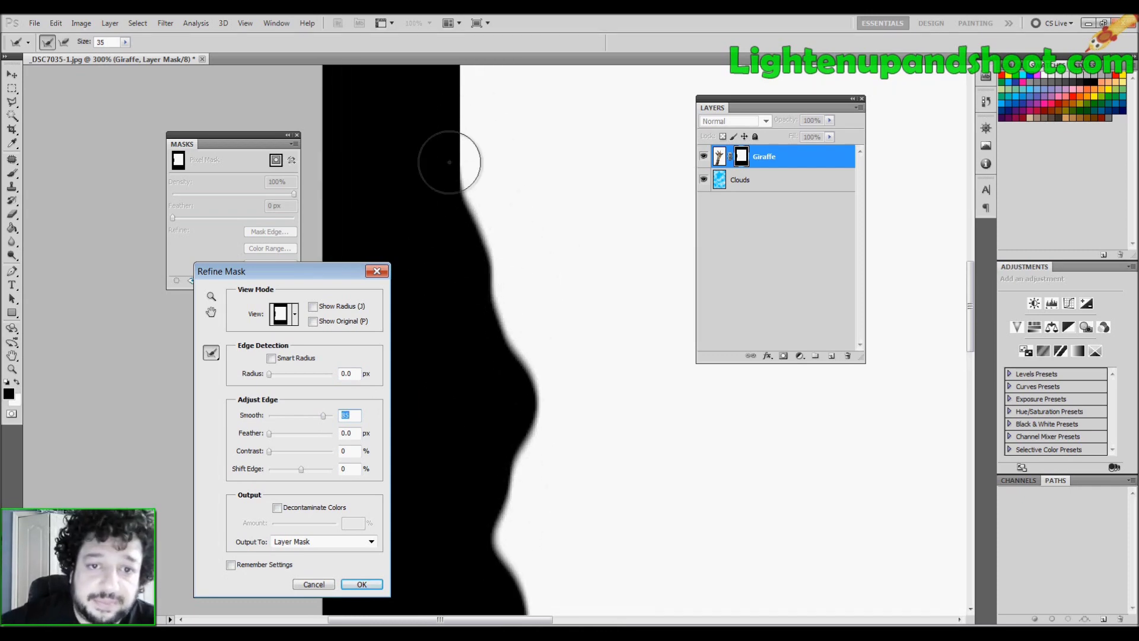
pyautogui.moveTo(323, 416); pyautogui.dragTo(303, 415)
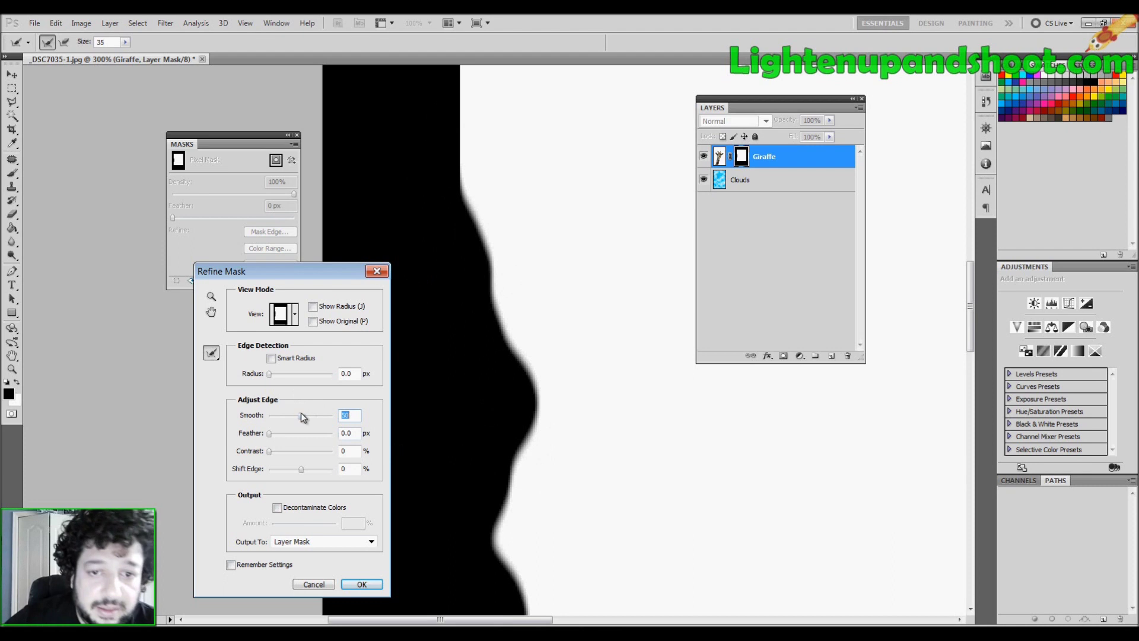
pyautogui.moveTo(323, 417)
pyautogui.mouseDown()
pyautogui.moveTo(284, 409)
pyautogui.moveTo(270, 415)
pyautogui.moveTo(303, 438)
pyautogui.moveTo(262, 435)
pyautogui.moveTo(288, 456)
pyautogui.moveTo(322, 455)
pyautogui.moveTo(259, 456)
pyautogui.mouseUp()
pyautogui.hotkey('ctrl', '+')
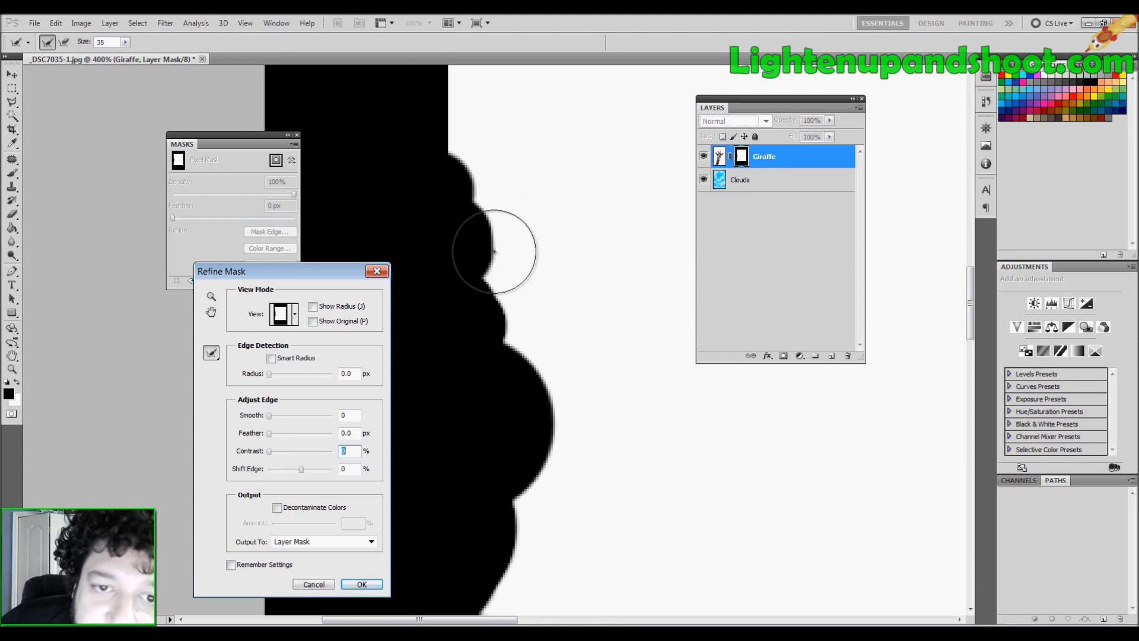
# Try shifting the Giraffe mask's edge inward and outward, including a Shift Edge of +100%, and discard the refinement.
pyautogui.moveTo(268, 454)
pyautogui.mouseDown()
pyautogui.moveTo(300, 459)
pyautogui.moveTo(269, 455)
pyautogui.mouseUp()
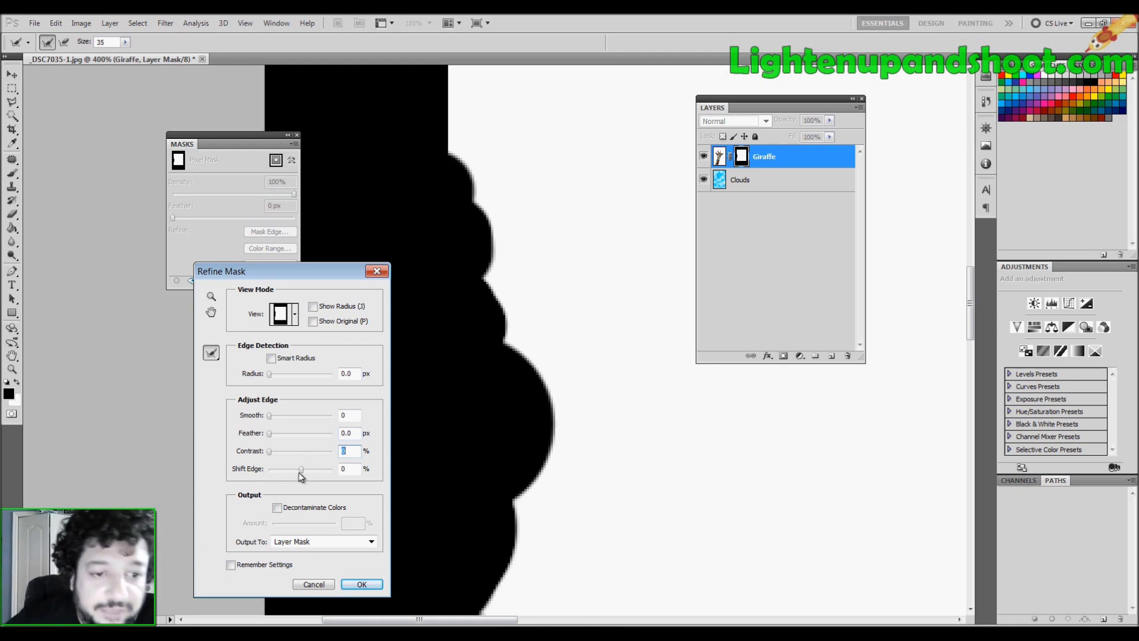
pyautogui.moveTo(301, 470); pyautogui.dragTo(275, 474)
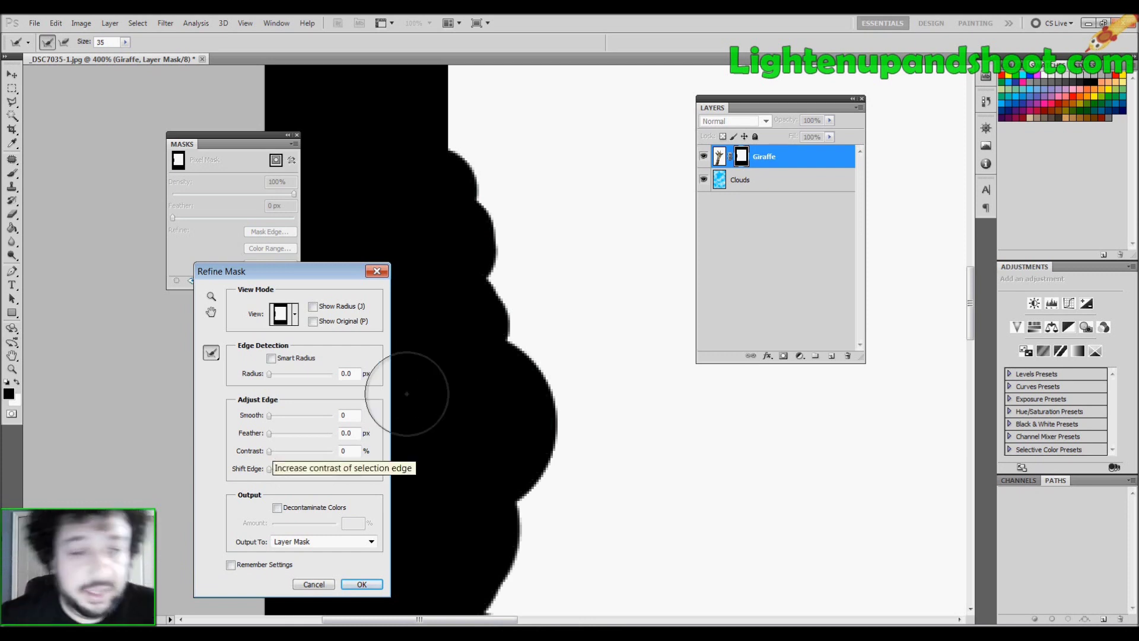
pyautogui.moveTo(269, 470); pyautogui.dragTo(318, 470)
pyautogui.doubleClick(352, 473)
pyautogui.write('100')
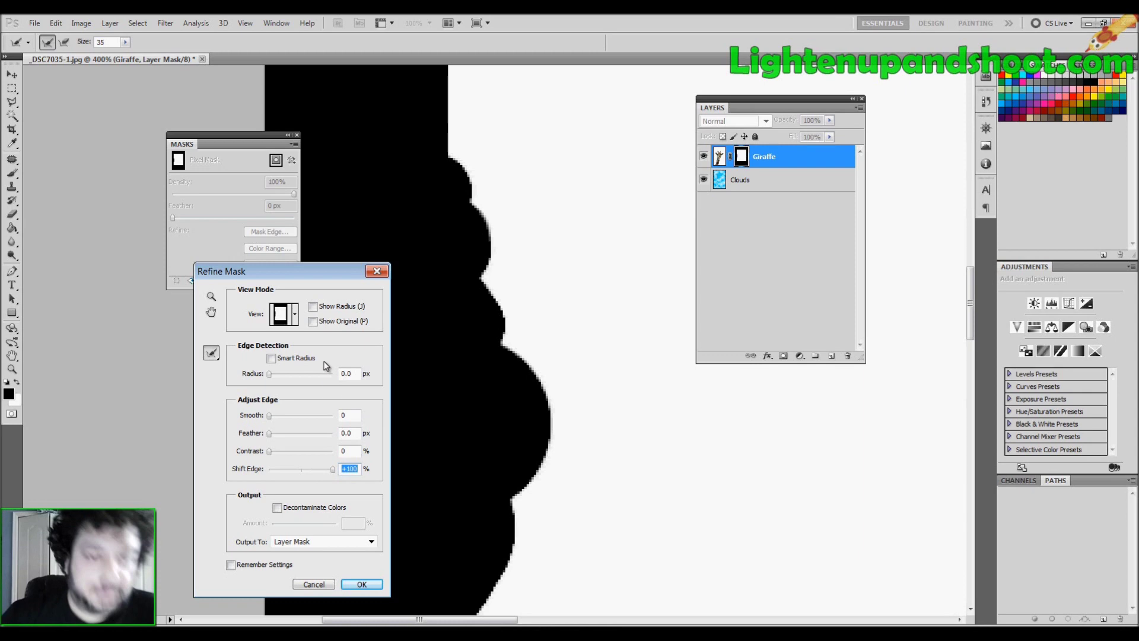
pyautogui.moveTo(332, 470); pyautogui.dragTo(304, 474)
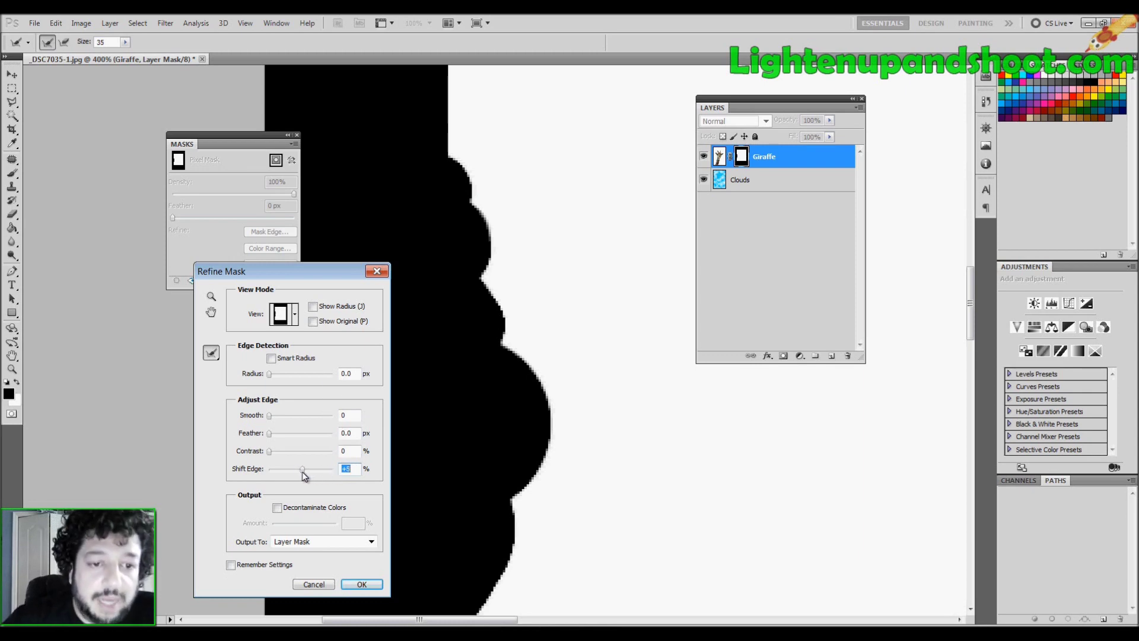
pyautogui.click(305, 585)
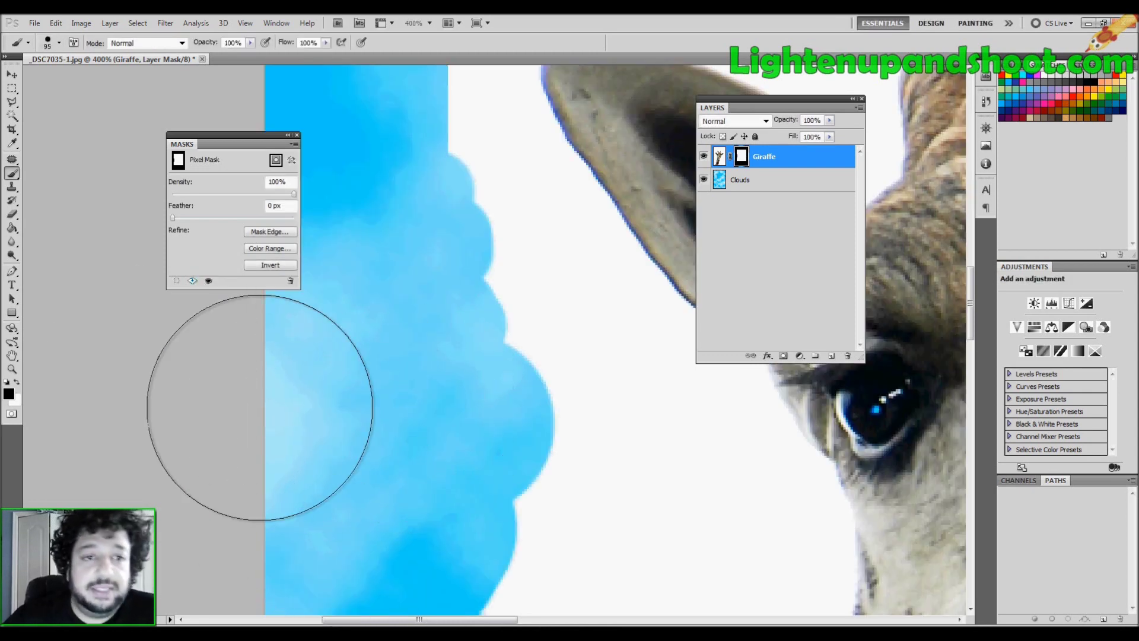
# Fill the Giraffe mask completely with white to clear its black border and painted bumps.
pyautogui.doubleClick(12, 356)
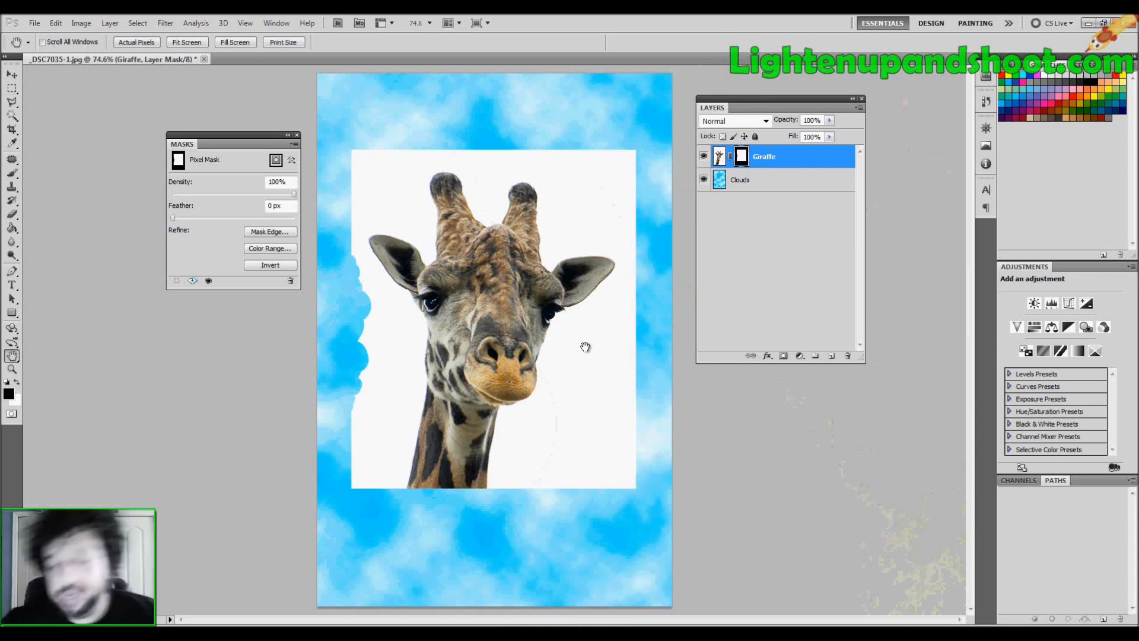
pyautogui.hotkey('ctrl', 'BackSpace')
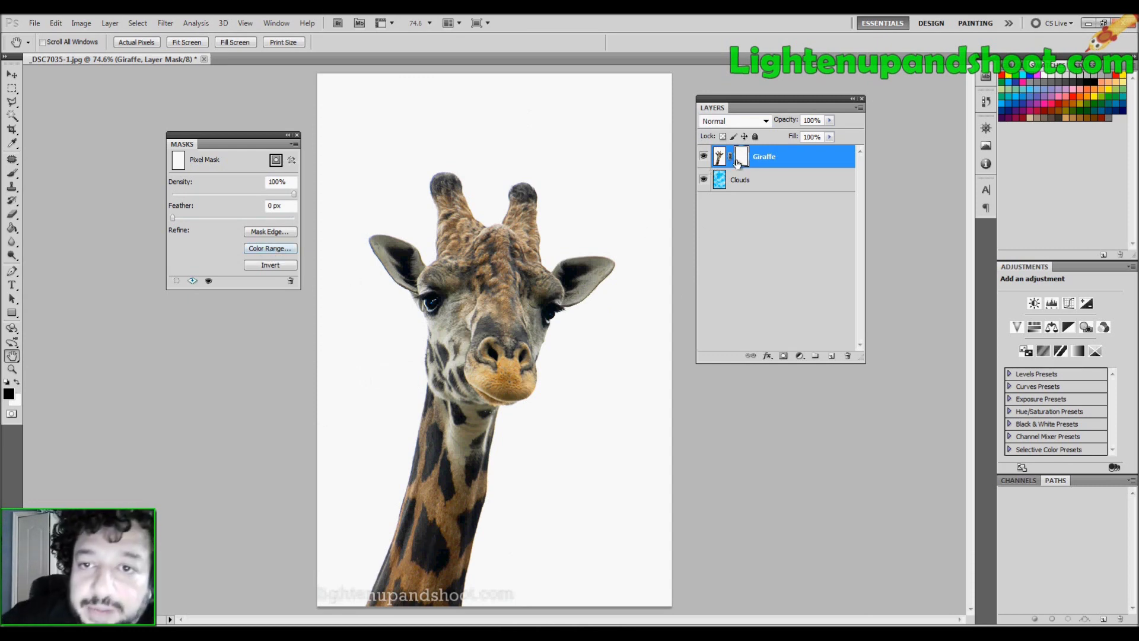
pyautogui.click(274, 248)
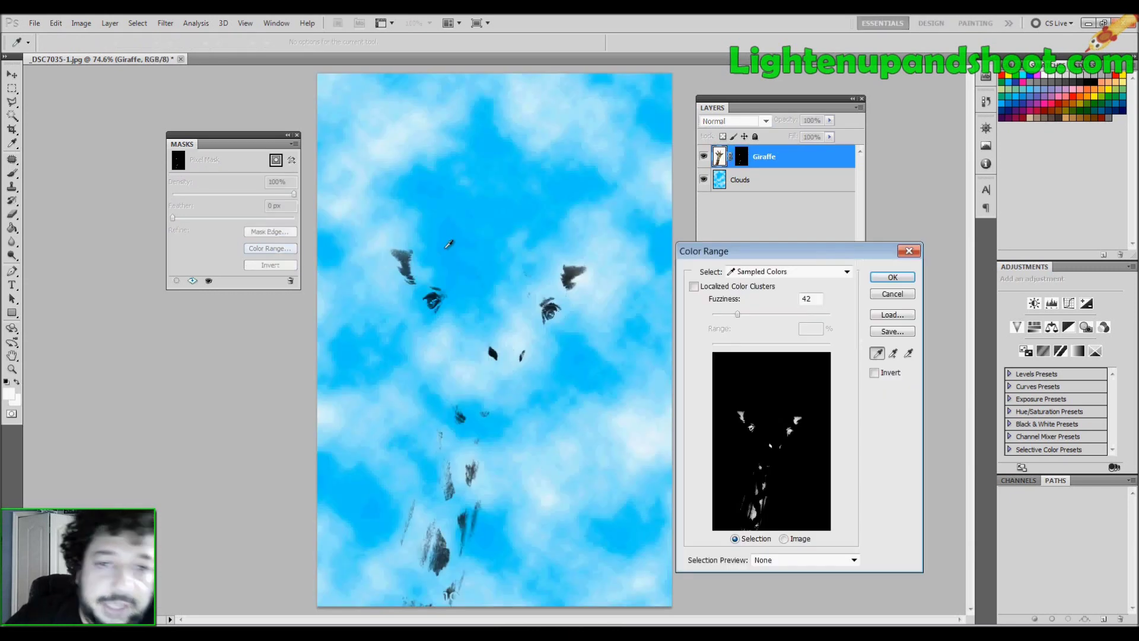
pyautogui.moveTo(741, 319); pyautogui.dragTo(712, 323)
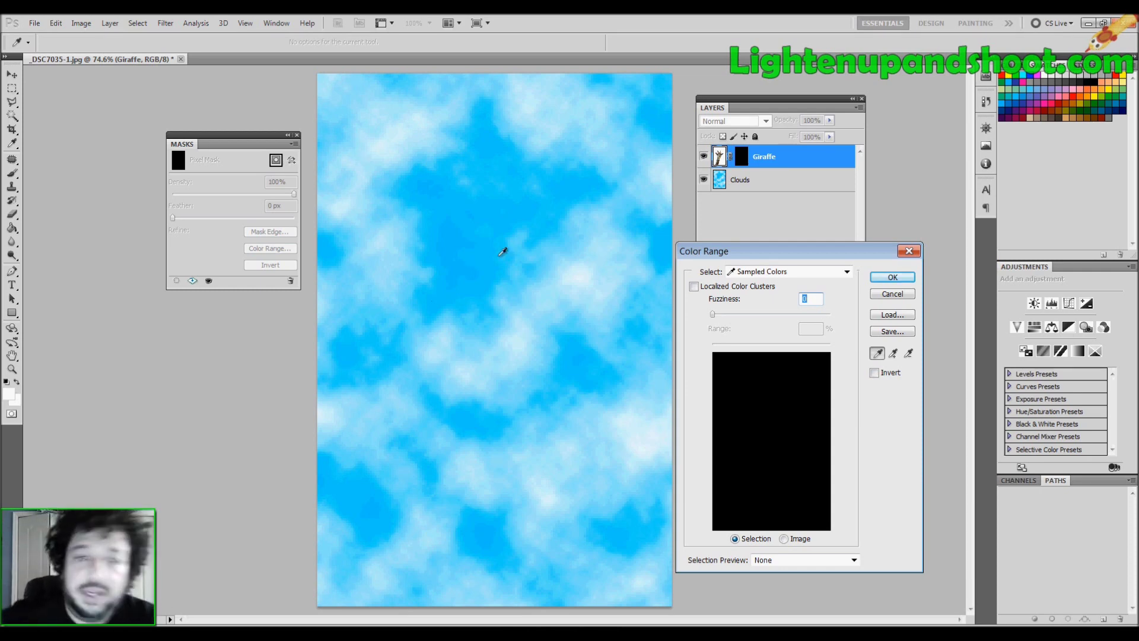
pyautogui.click(895, 295)
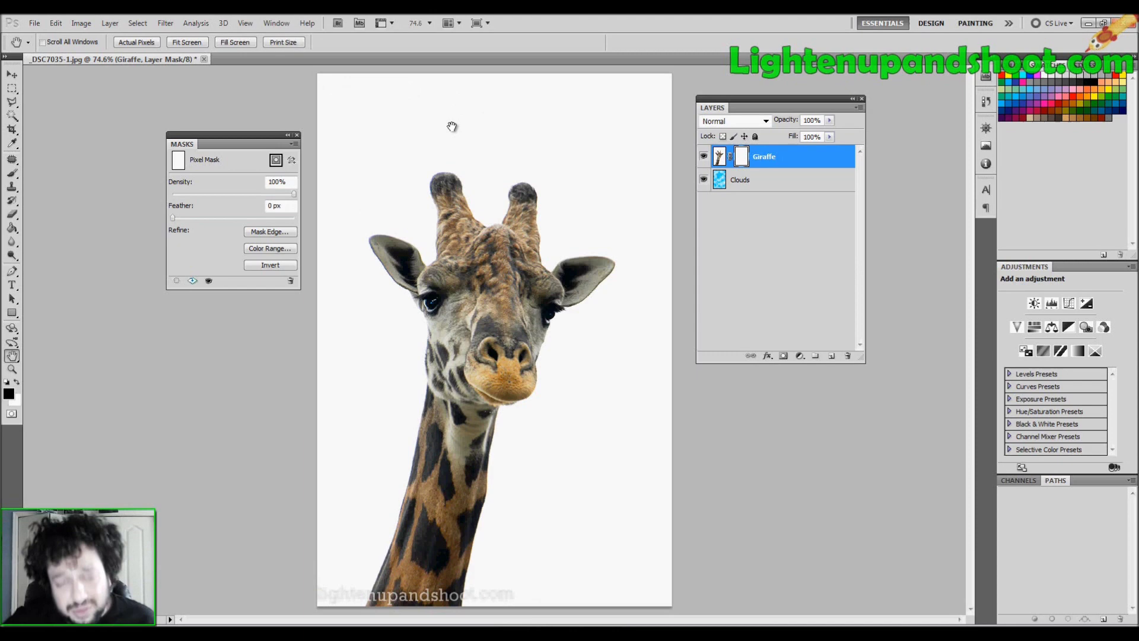
# Apply Color Range to the Giraffe mask, sampling the white background with Fuzziness raised to about 49.
pyautogui.click(268, 250)
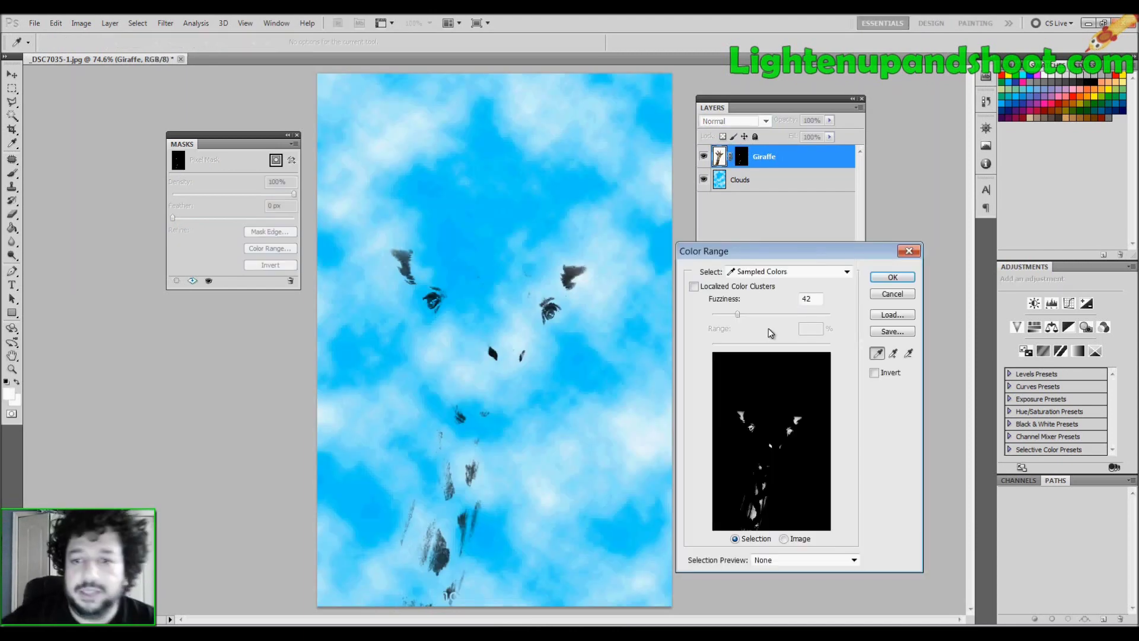
pyautogui.moveTo(725, 321); pyautogui.dragTo(709, 320)
pyautogui.click(355, 128)
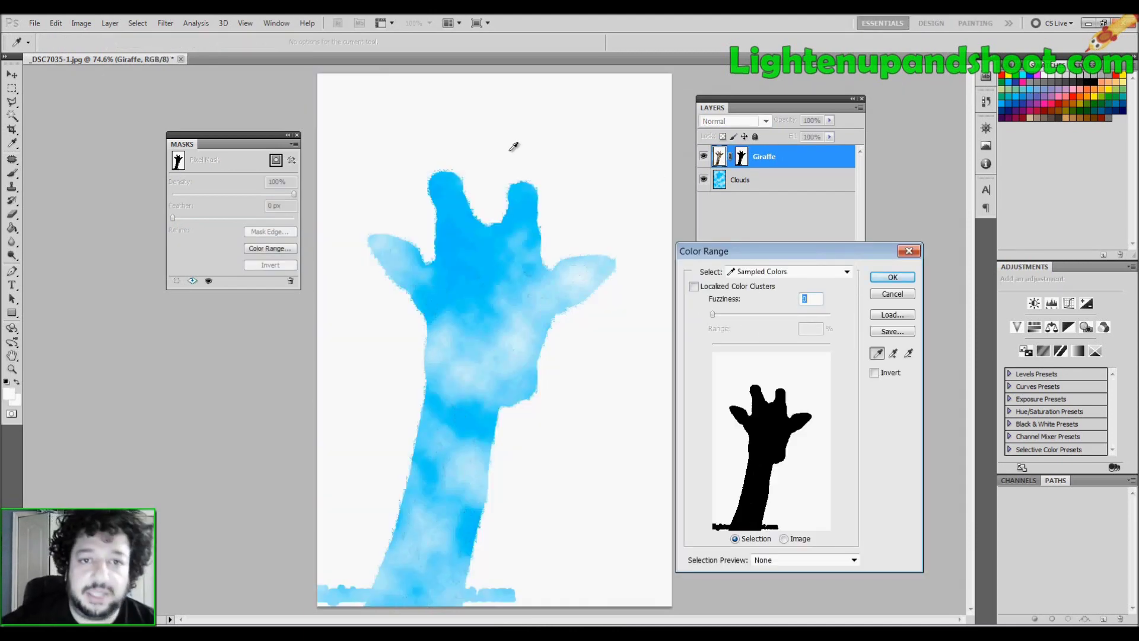
pyautogui.moveTo(723, 315); pyautogui.dragTo(744, 318)
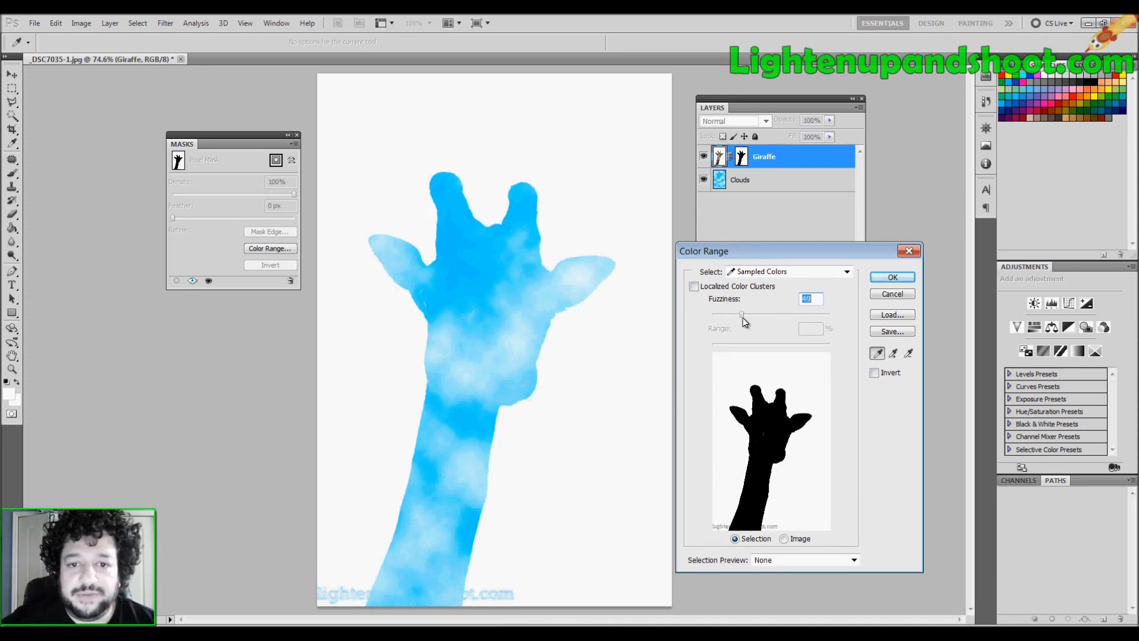
pyautogui.click(892, 277)
pyautogui.press('h')
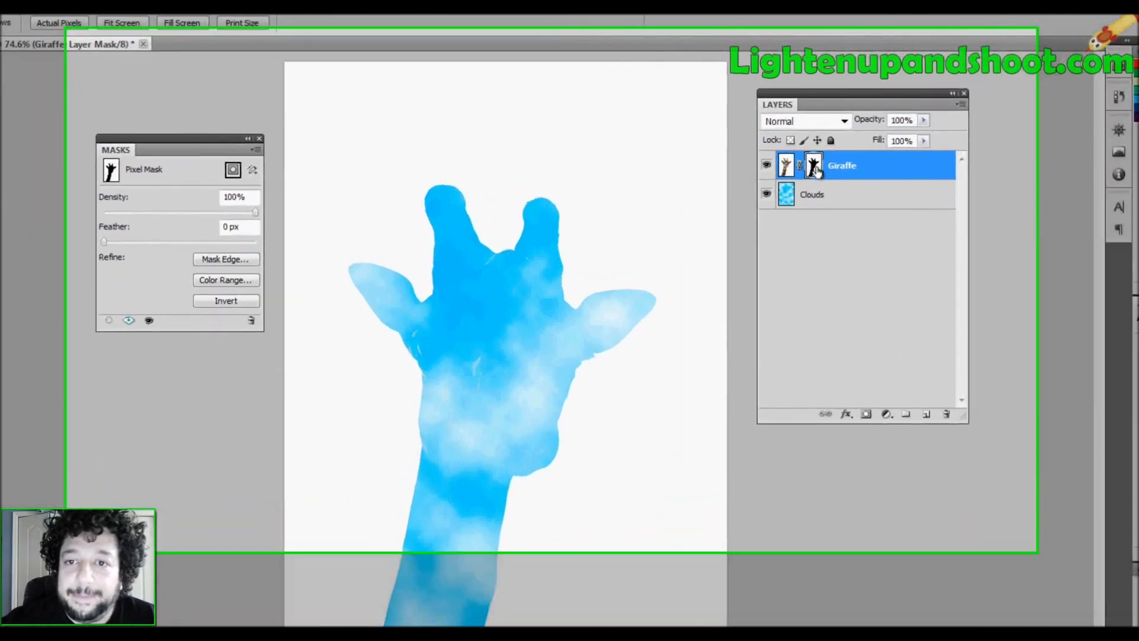
# View the Giraffe mask on its own, return to the composite image and reselect the mask.
pyautogui.keyDown('alt'); pyautogui.click(814, 167); pyautogui.keyUp('alt')
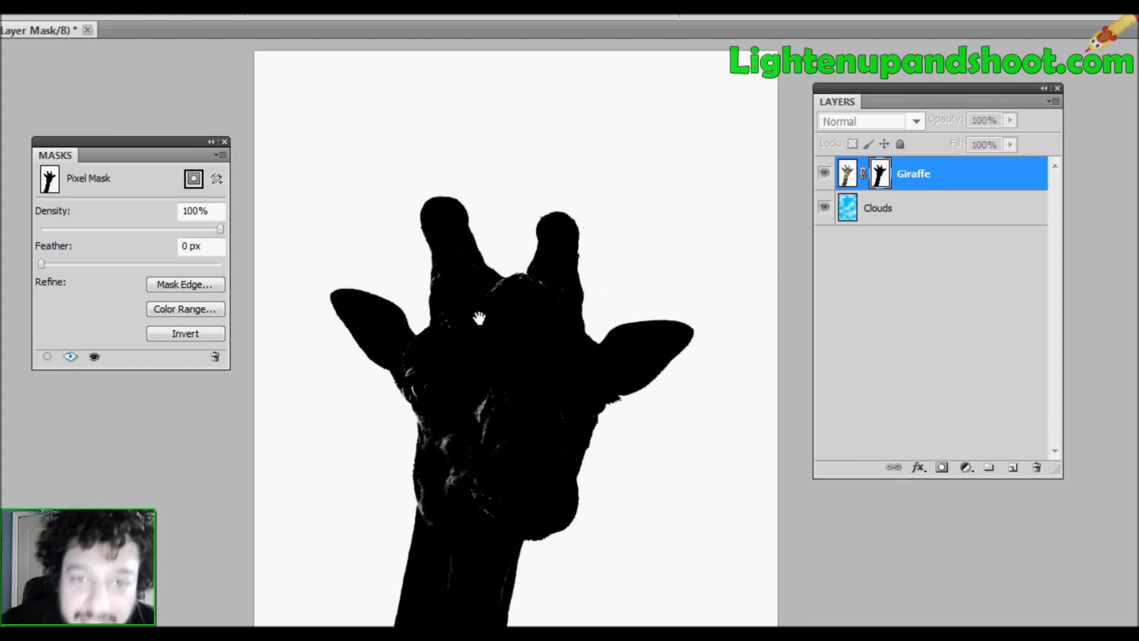
pyautogui.click(847, 178)
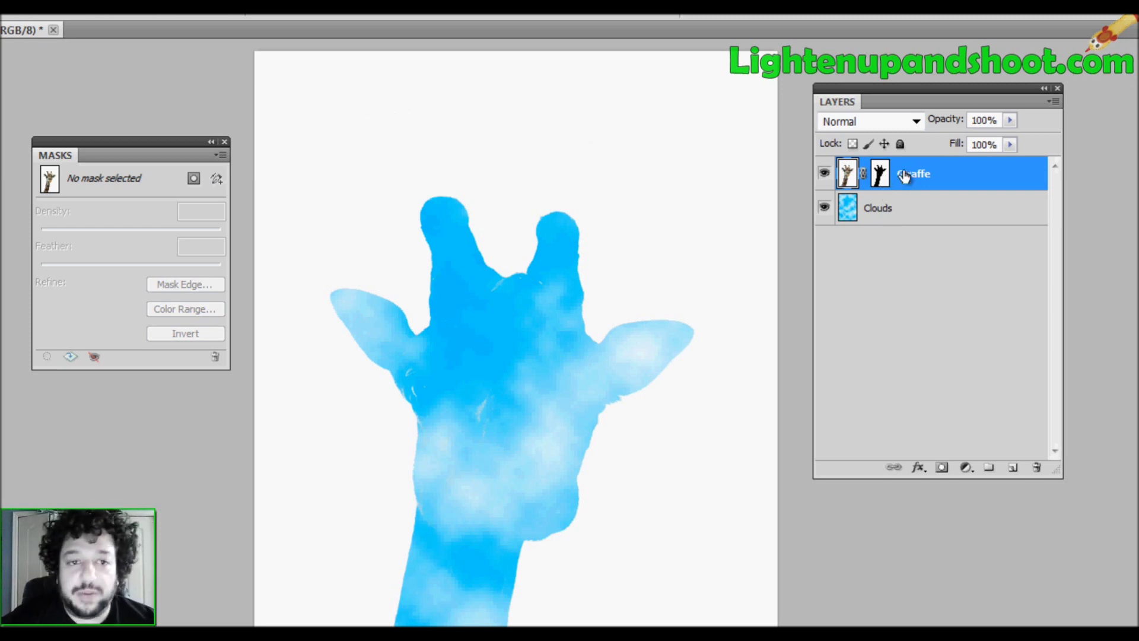
pyautogui.click(880, 177)
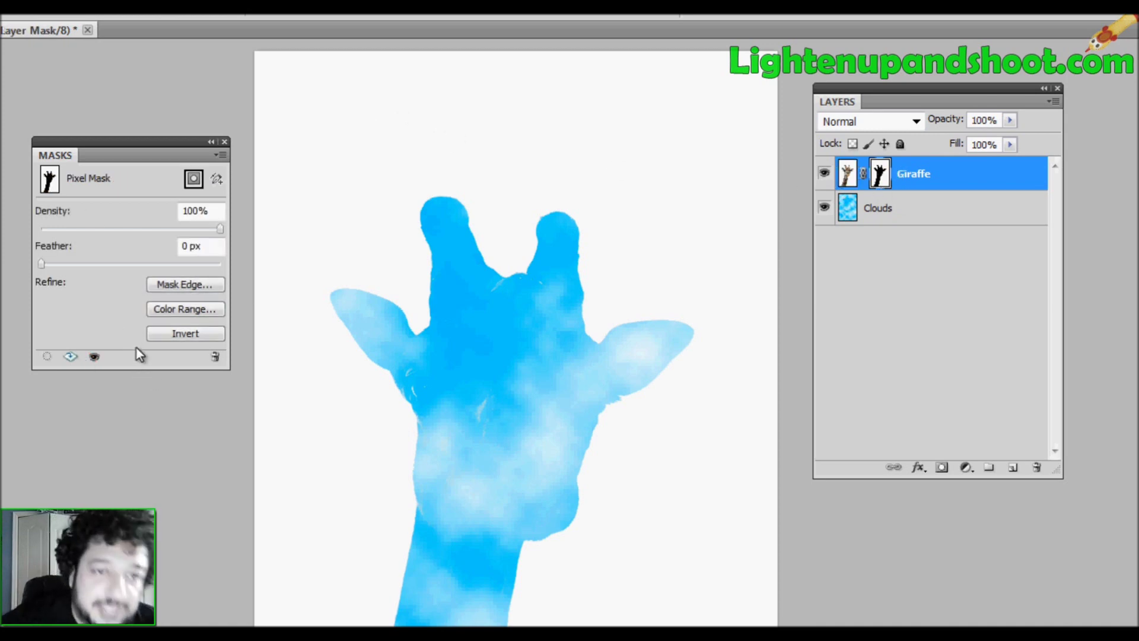
# Invert the Giraffe mask, toggling the inversion to compare and ending with the giraffe showing over the clouds.
pyautogui.click(184, 335)
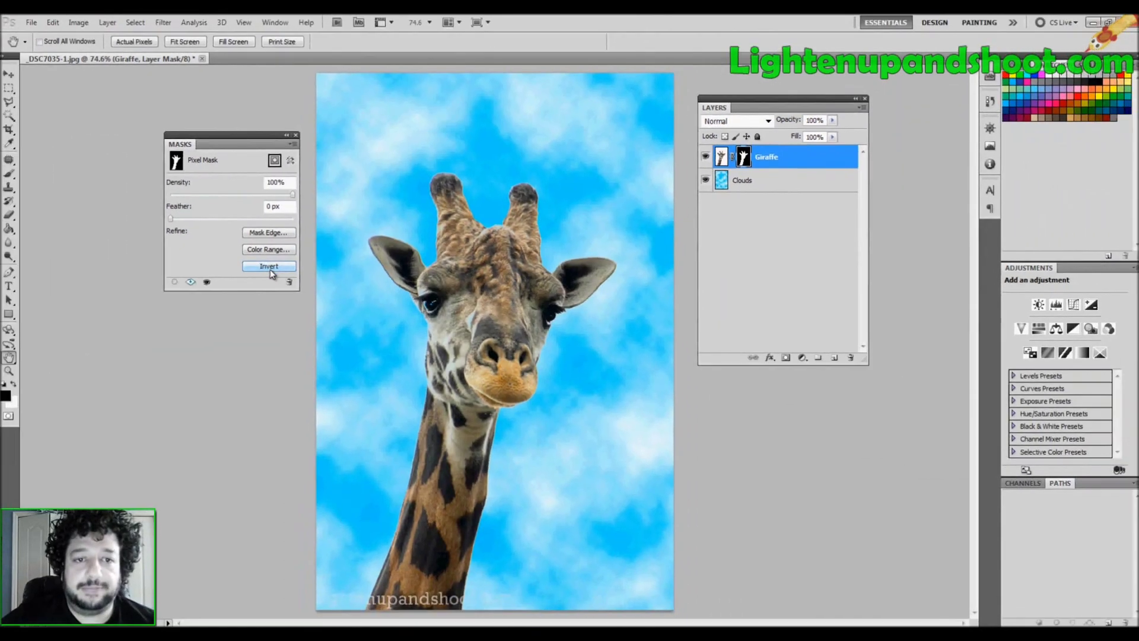
pyautogui.click(270, 268)
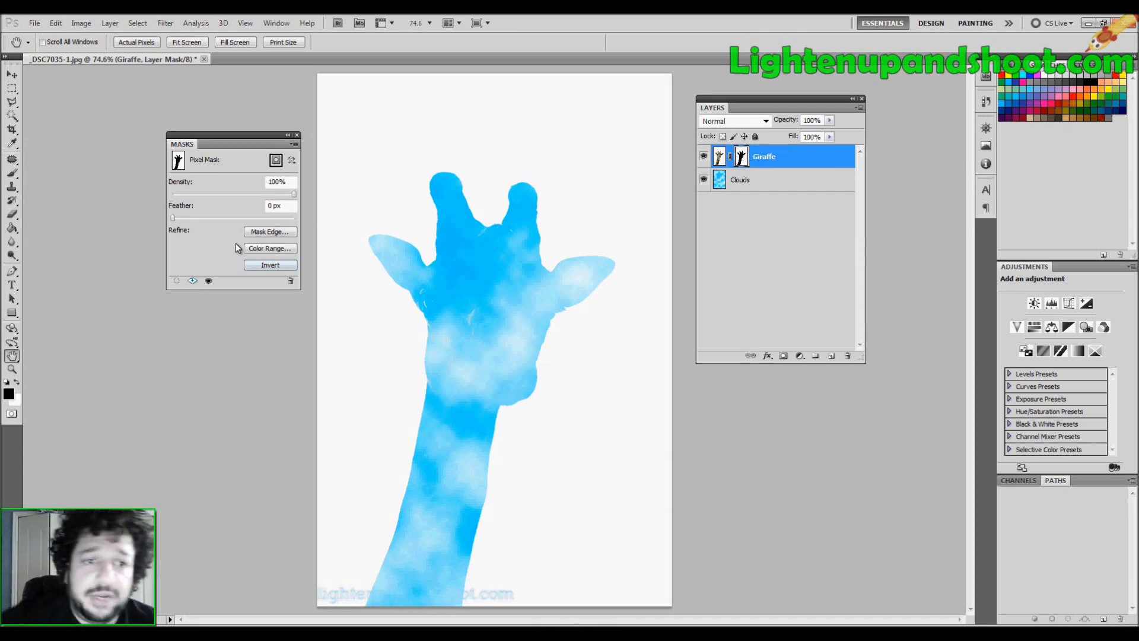
pyautogui.click(273, 265)
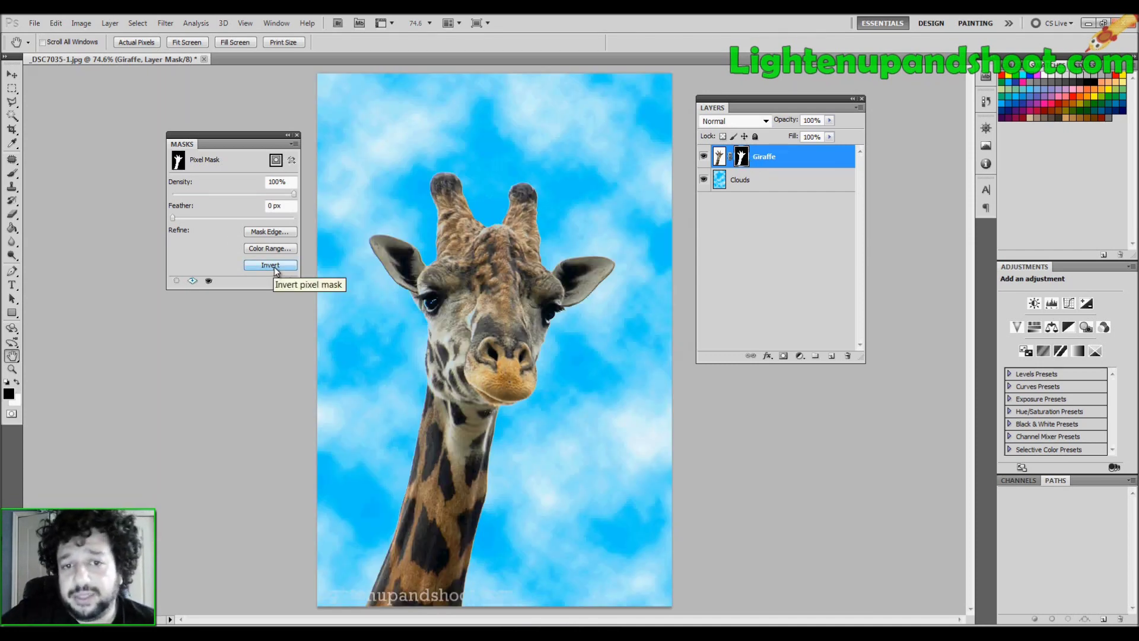
pyautogui.click(273, 266)
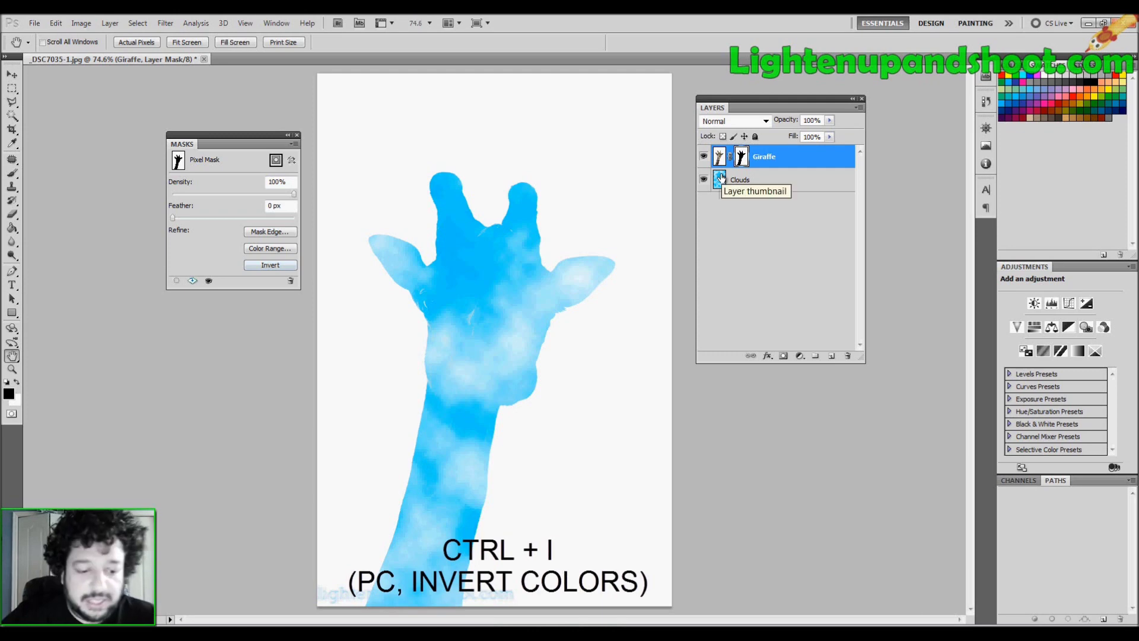
pyautogui.hotkey('ctrl', 'i')
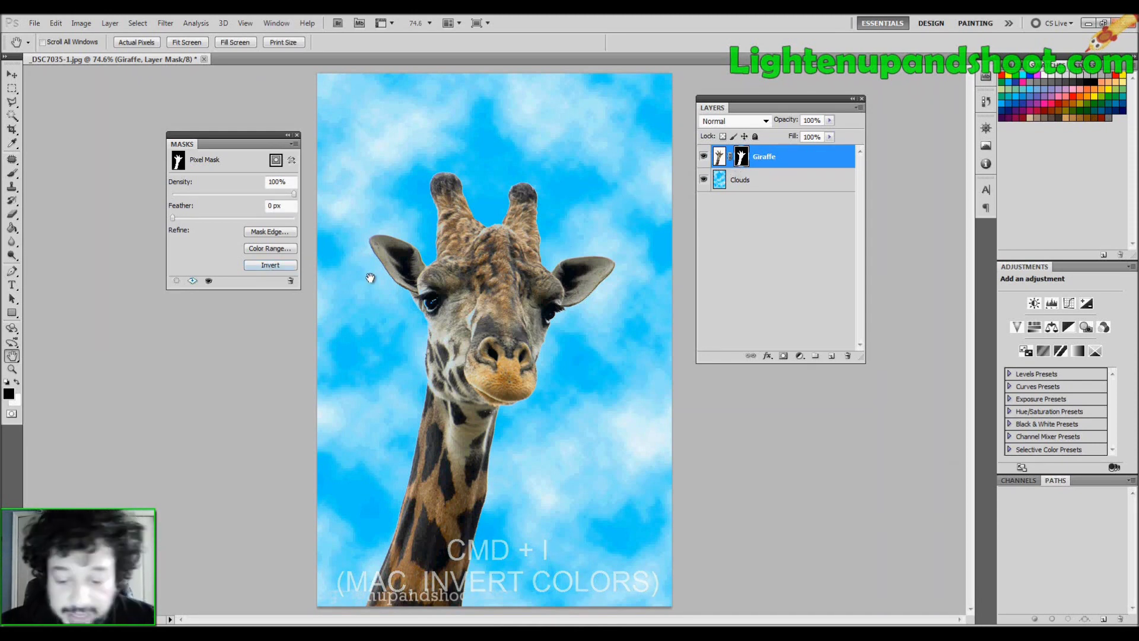
# Display the Giraffe mask by itself and paint white over the gray patches on the face with the 95 px brush.
pyautogui.press('z')
pyautogui.moveTo(496, 320); pyautogui.dragTo(521, 312)
pyautogui.scroll(-2, 359, 264)
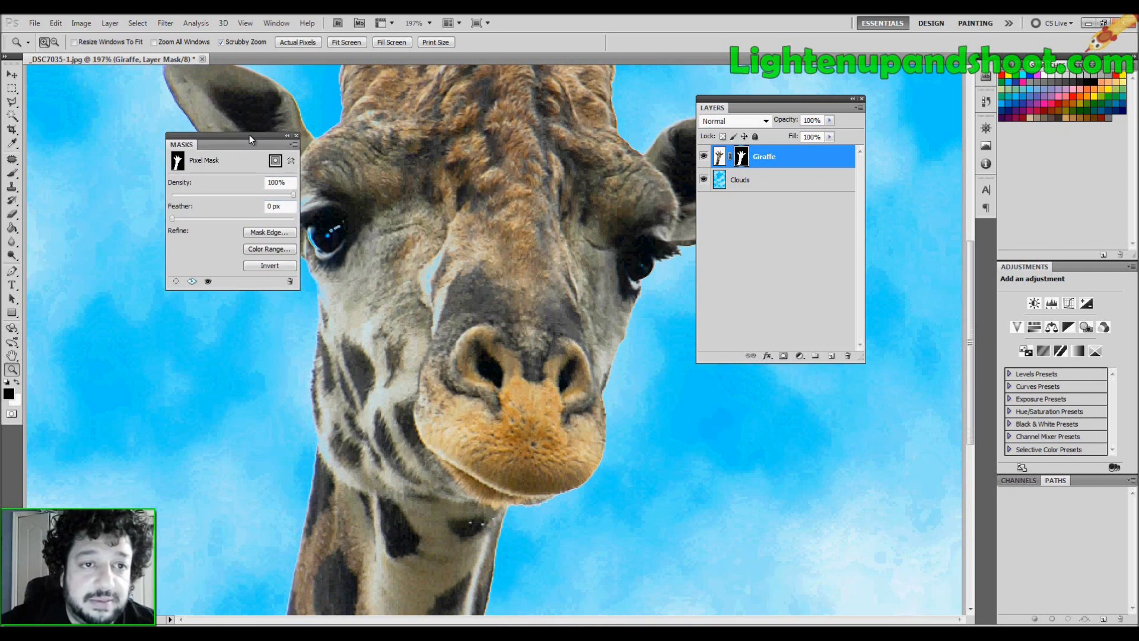
pyautogui.moveTo(249, 134); pyautogui.dragTo(183, 155)
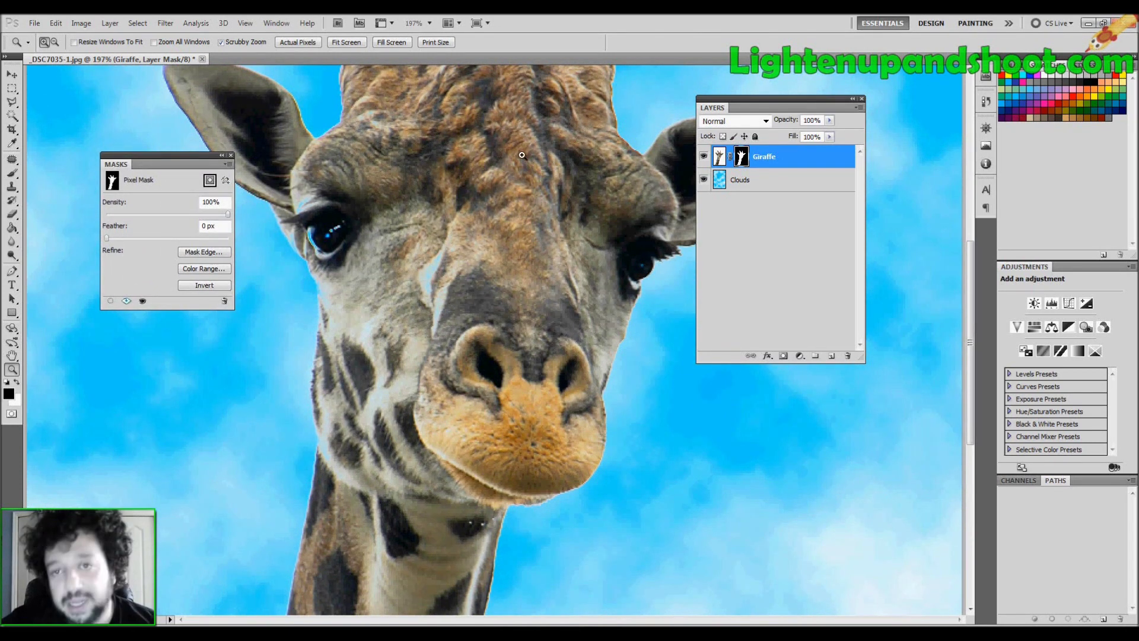
pyautogui.keyDown('alt'); pyautogui.click(739, 158); pyautogui.keyUp('alt')
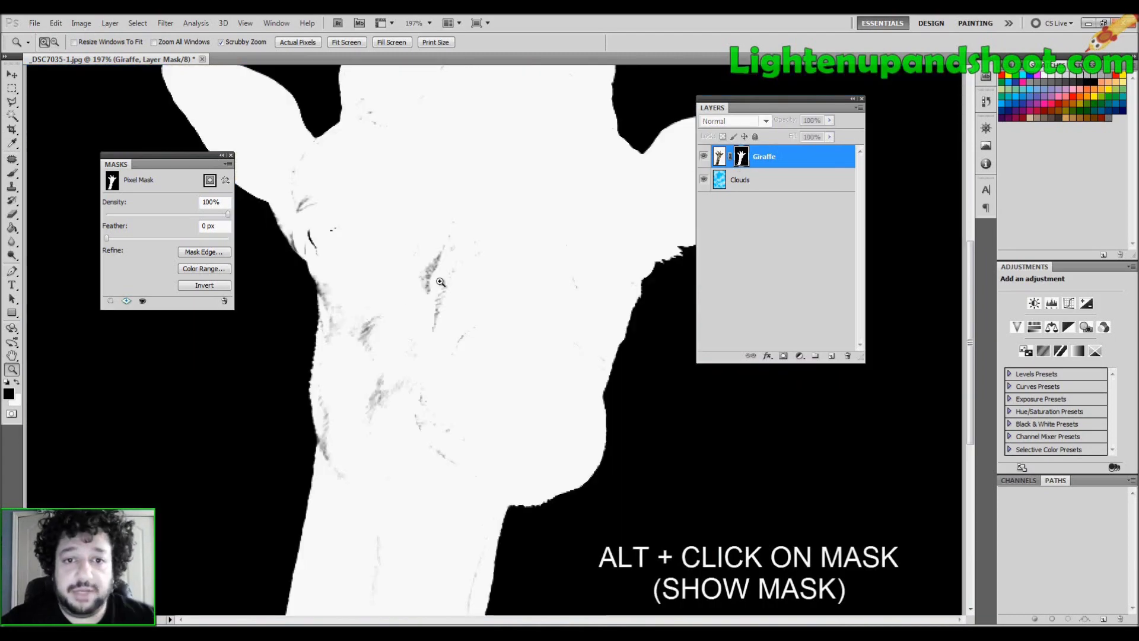
pyautogui.scroll(5, 435, 232)
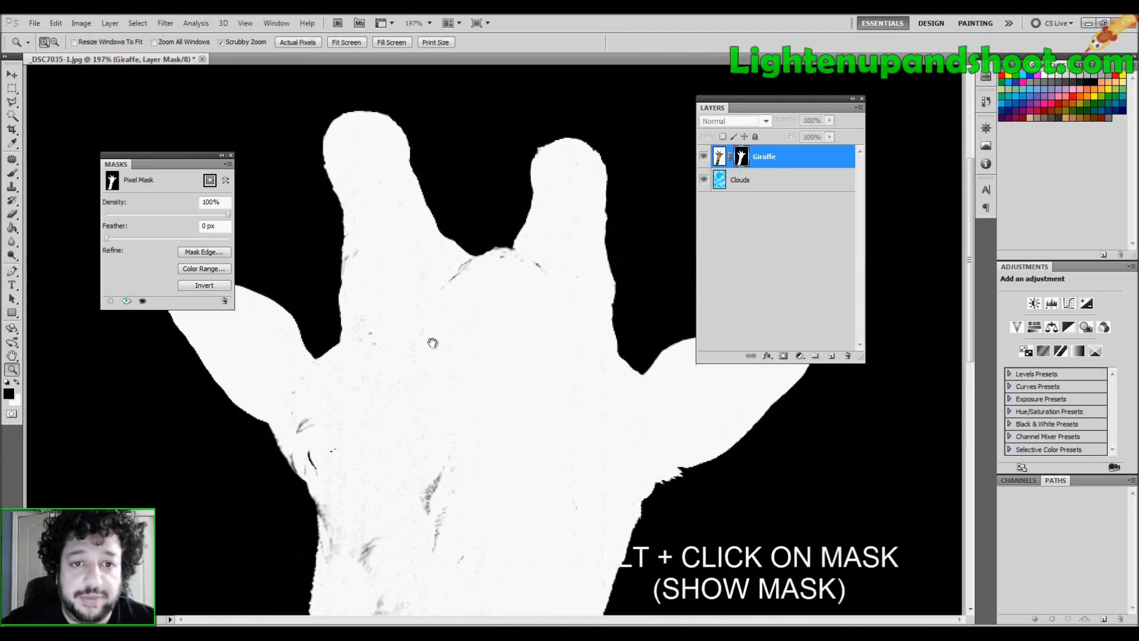
pyautogui.moveTo(467, 204); pyautogui.dragTo(467, 207)
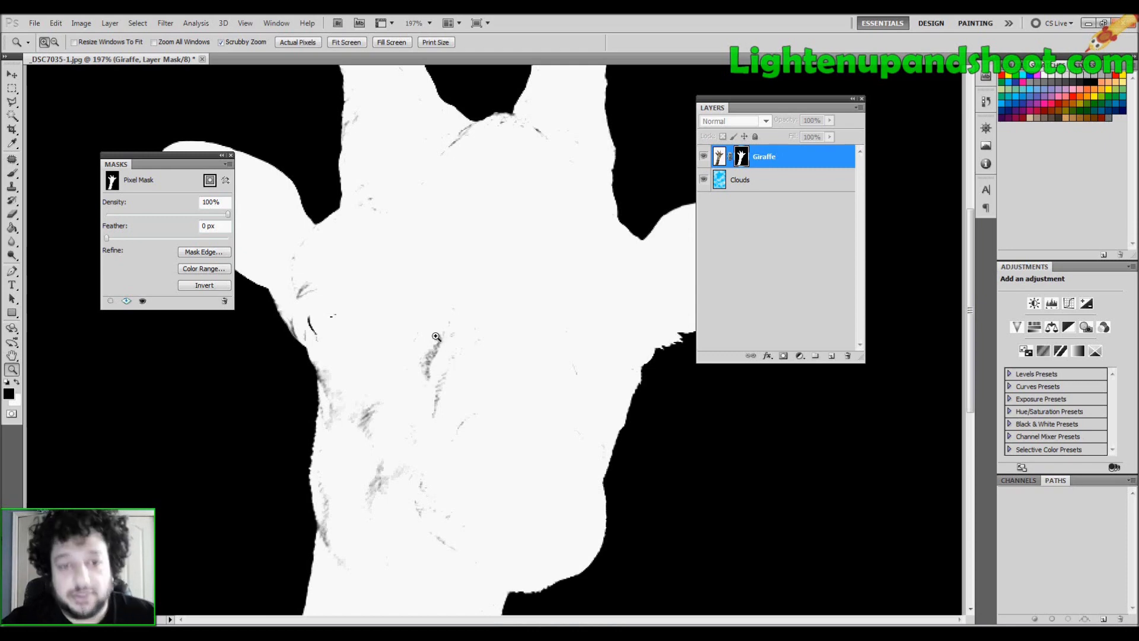
pyautogui.press('b')
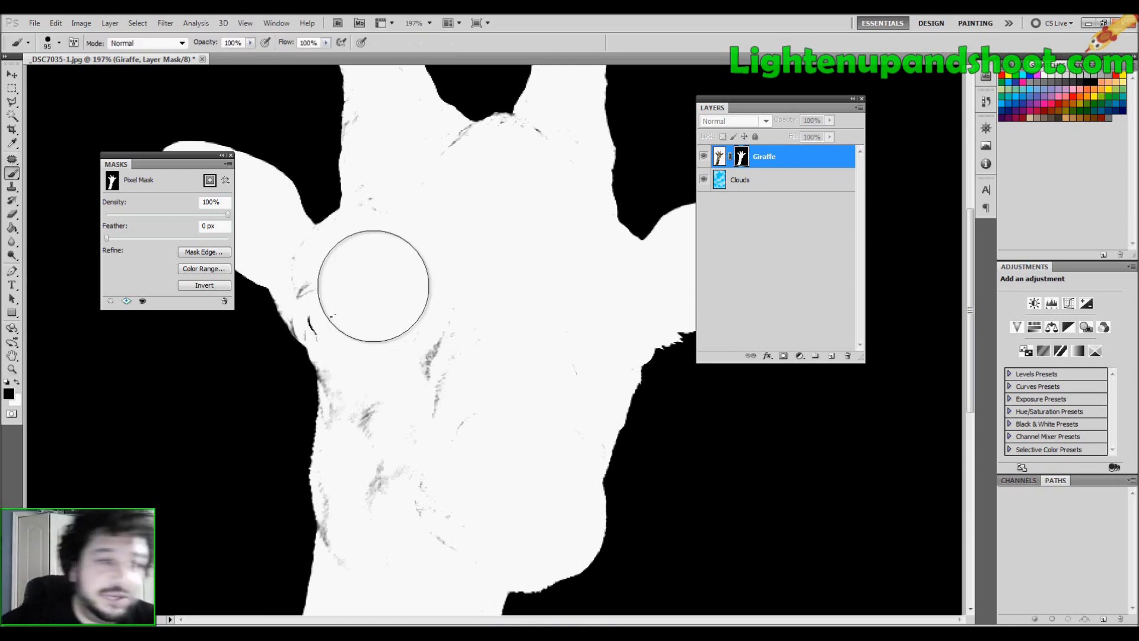
pyautogui.press('x')
pyautogui.moveTo(445, 368)
pyautogui.mouseDown()
pyautogui.moveTo(440, 406)
pyautogui.moveTo(440, 385)
pyautogui.moveTo(389, 448)
pyautogui.moveTo(365, 320)
pyautogui.moveTo(335, 295)
pyautogui.moveTo(373, 279)
pyautogui.mouseUp()
# Reduce the brush to 40 px and paint white over the remaining gray specks on the mask's forehead, jaw and neck.
pyautogui.rightClick(468, 212)
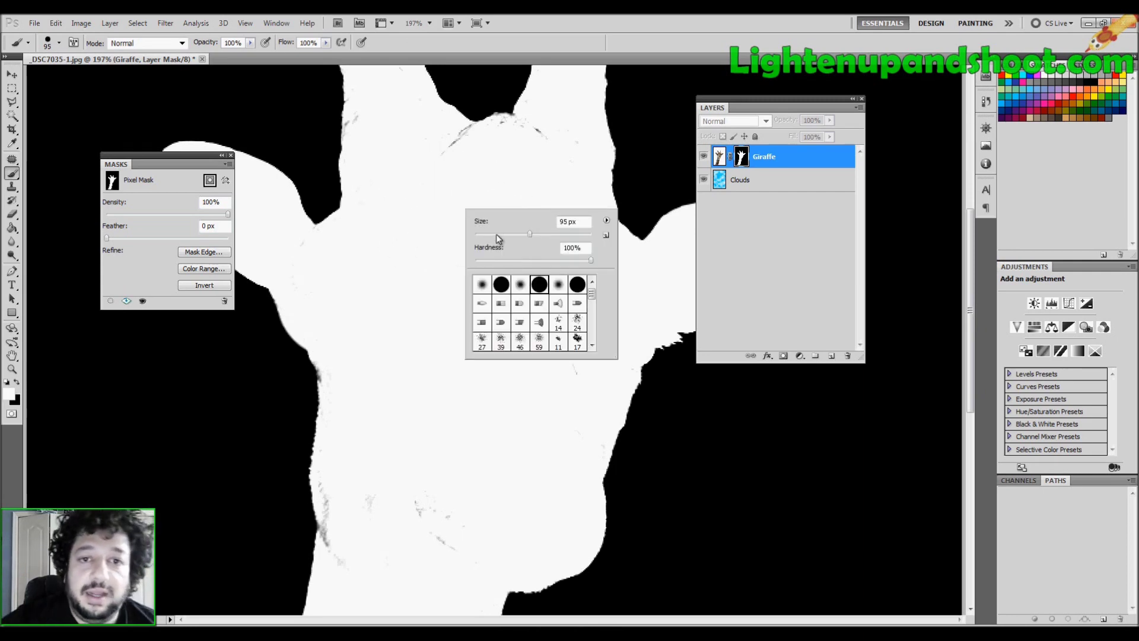
pyautogui.moveTo(509, 240); pyautogui.dragTo(504, 235)
pyautogui.click(415, 163)
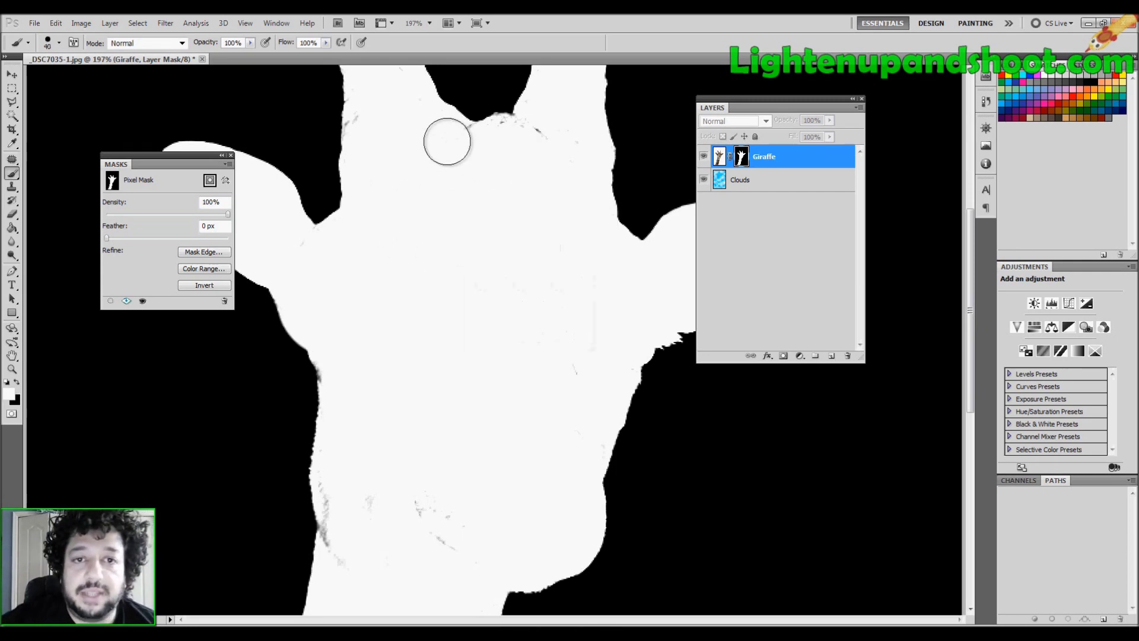
pyautogui.moveTo(419, 182)
pyautogui.mouseDown()
pyautogui.moveTo(420, 295)
pyautogui.moveTo(369, 249)
pyautogui.moveTo(374, 218)
pyautogui.moveTo(354, 143)
pyautogui.mouseUp()
pyautogui.scroll(-6, 394, 275)
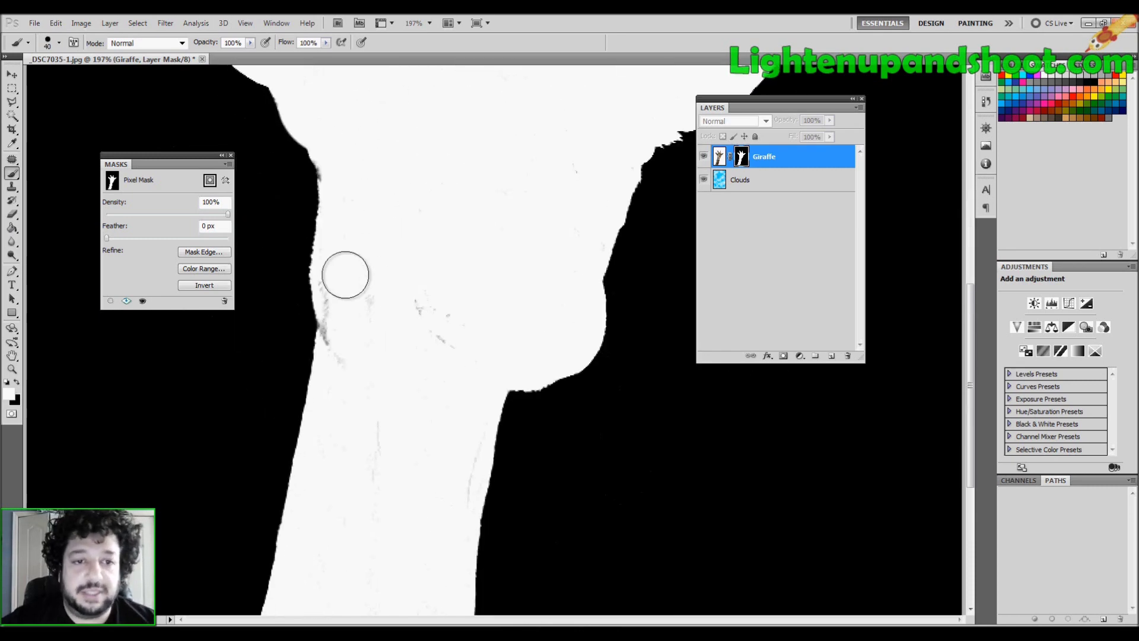
pyautogui.moveTo(347, 312); pyautogui.dragTo(343, 358)
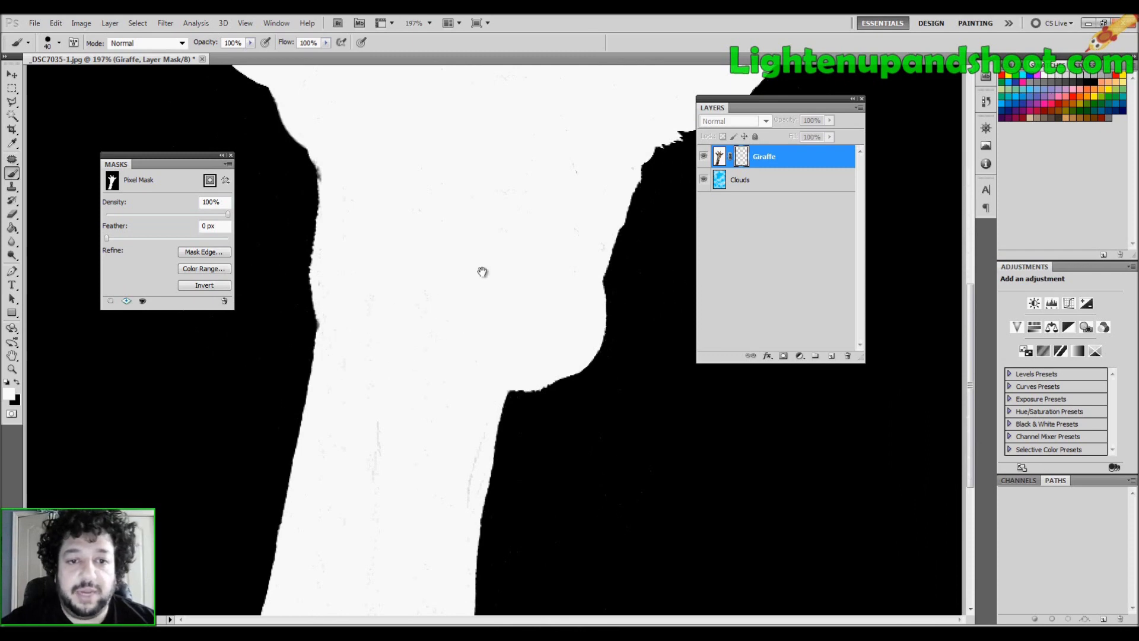
pyautogui.scroll(-5, 466, 259)
pyautogui.moveTo(466, 260)
pyautogui.mouseDown()
pyautogui.moveTo(460, 226)
pyautogui.moveTo(446, 273)
pyautogui.moveTo(450, 316)
pyautogui.mouseUp()
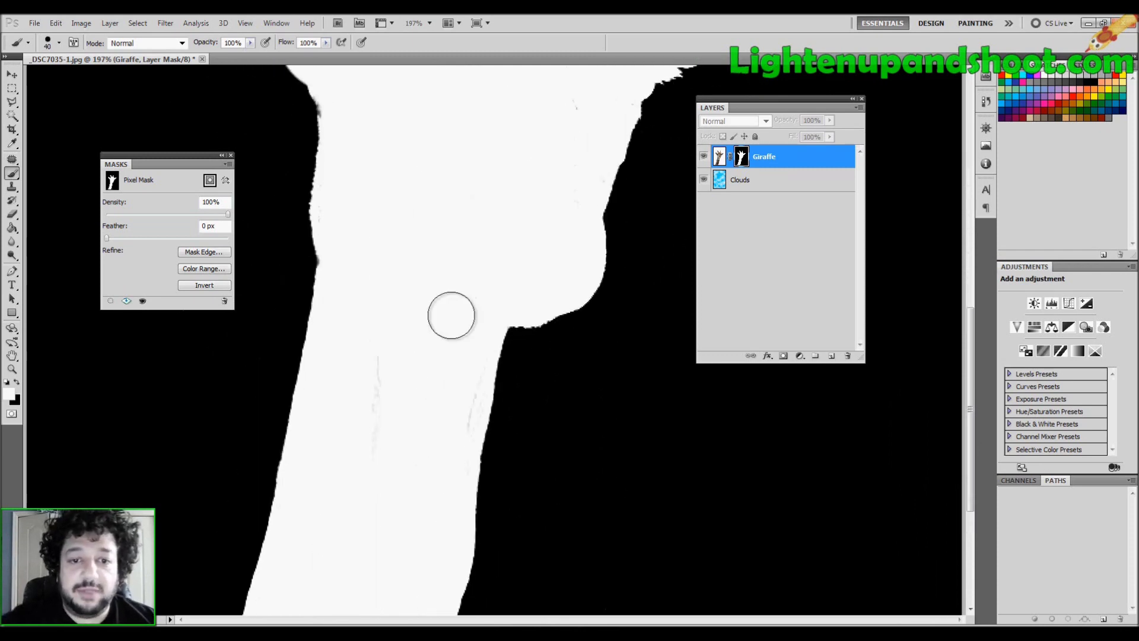
# Choose a medium gray and paint a broad vertical stroke down the middle of the face on the Giraffe mask.
pyautogui.scroll(5, 445, 419)
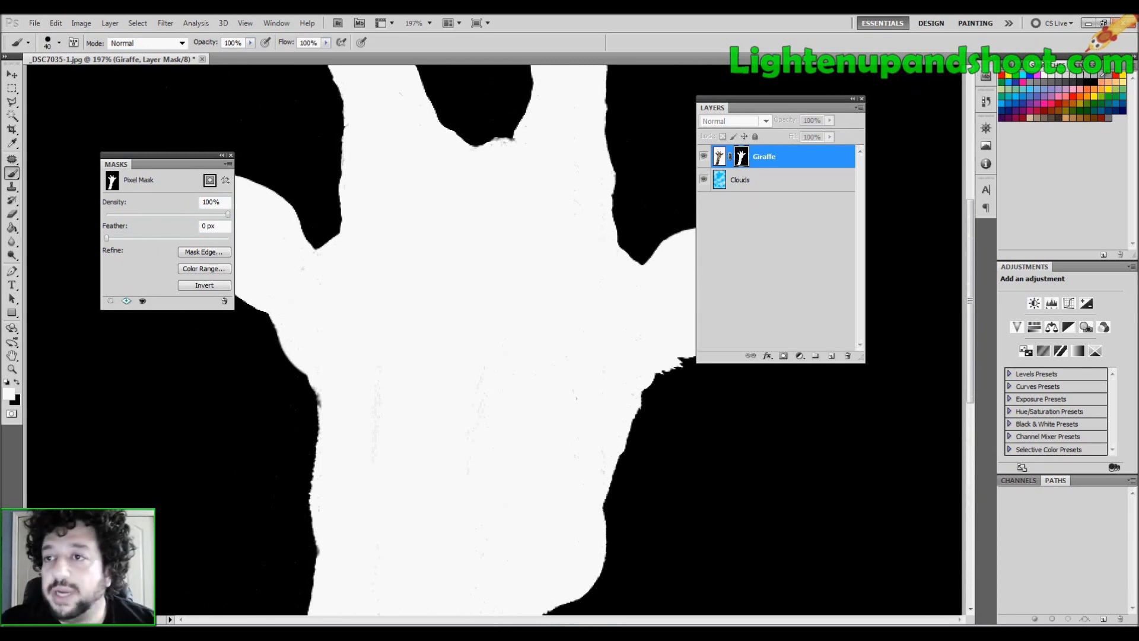
pyautogui.click(1030, 77)
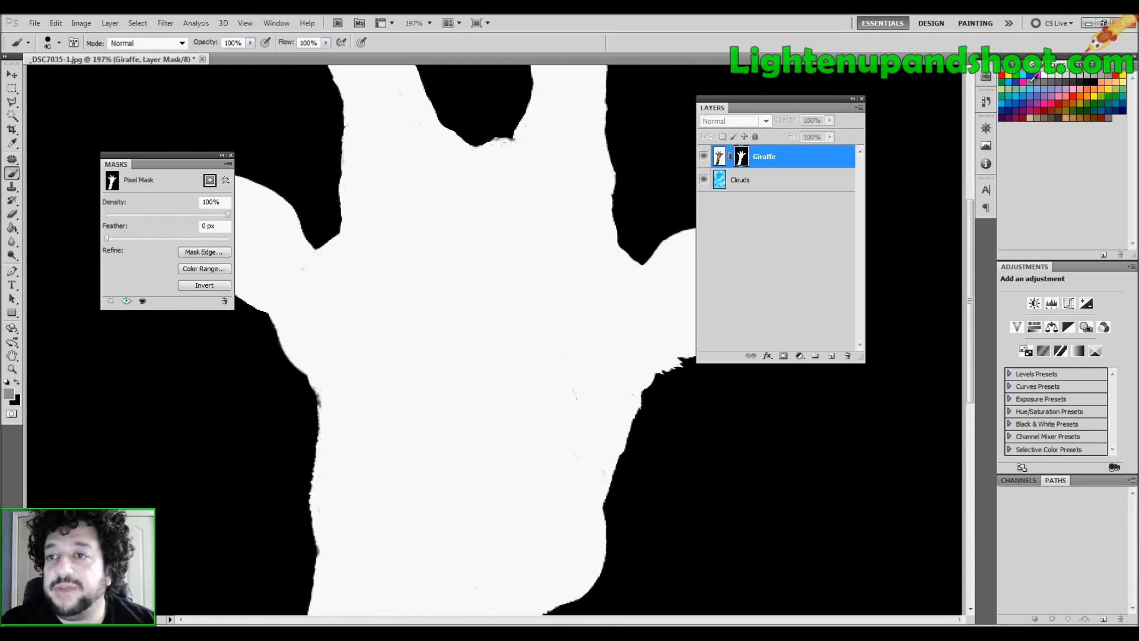
pyautogui.moveTo(478, 229)
pyautogui.mouseDown()
pyautogui.moveTo(443, 516)
pyautogui.moveTo(436, 421)
pyautogui.moveTo(459, 249)
pyautogui.moveTo(432, 447)
pyautogui.mouseUp()
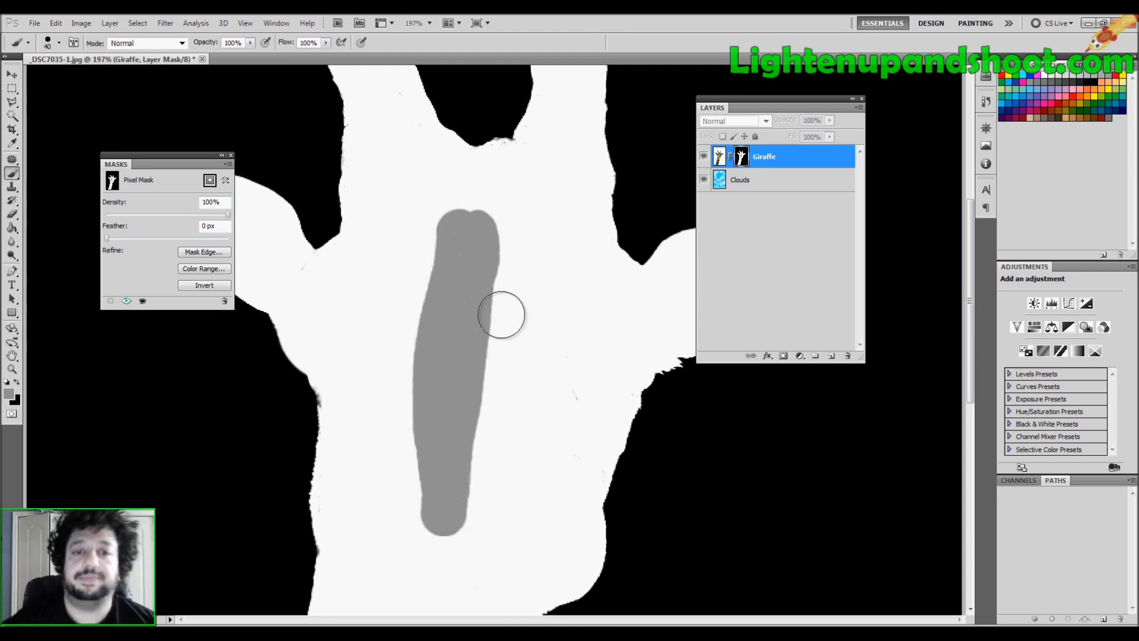
# Leave the mask view, try a white stroke on the Giraffe layer's image, undo it and reselect the mask.
pyautogui.click(778, 161)
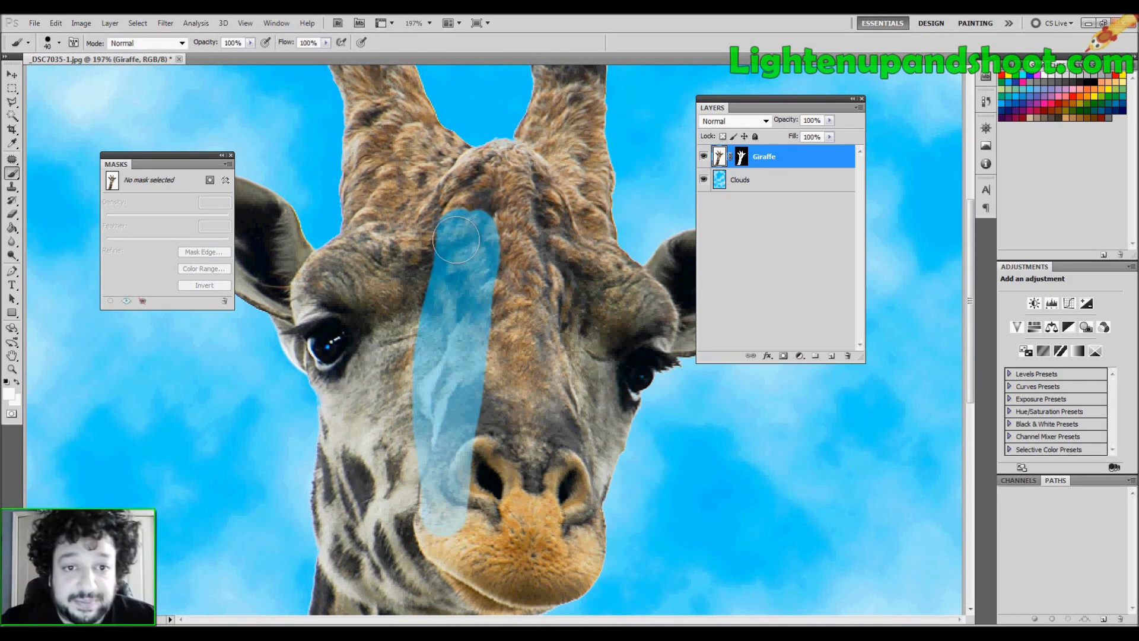
pyautogui.moveTo(427, 246); pyautogui.dragTo(489, 208)
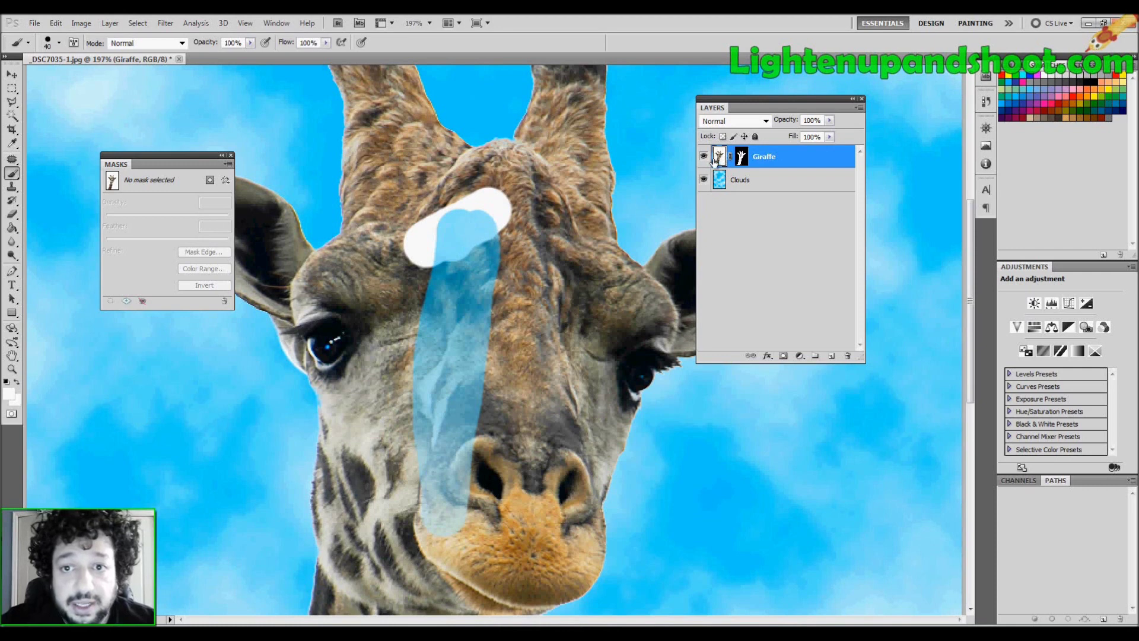
pyautogui.hotkey('ctrl', 'z')
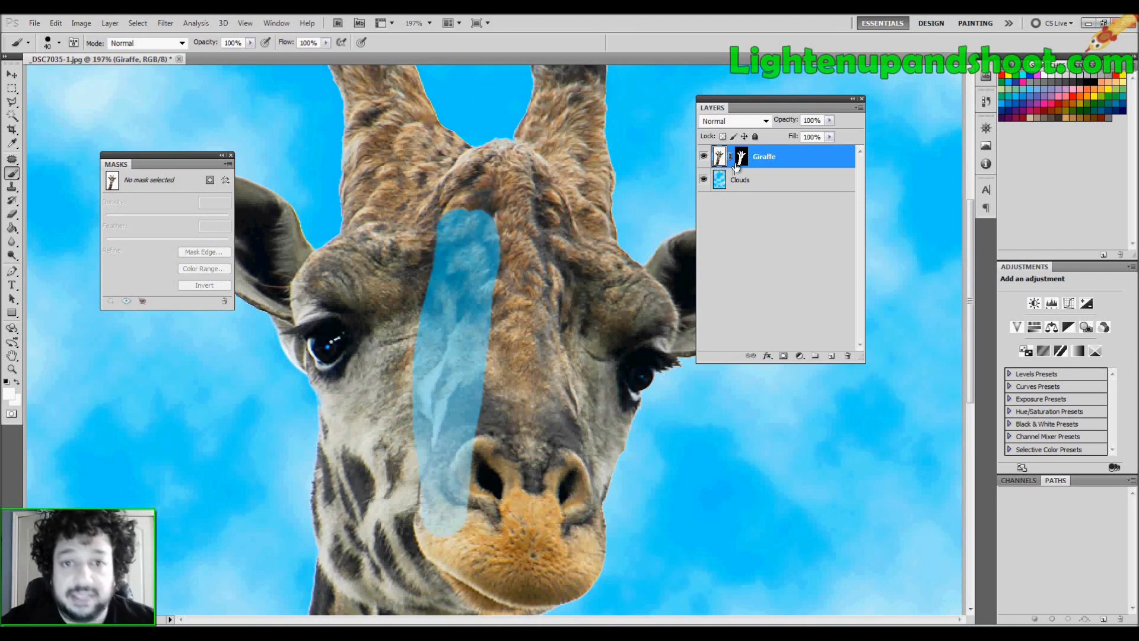
pyautogui.click(741, 157)
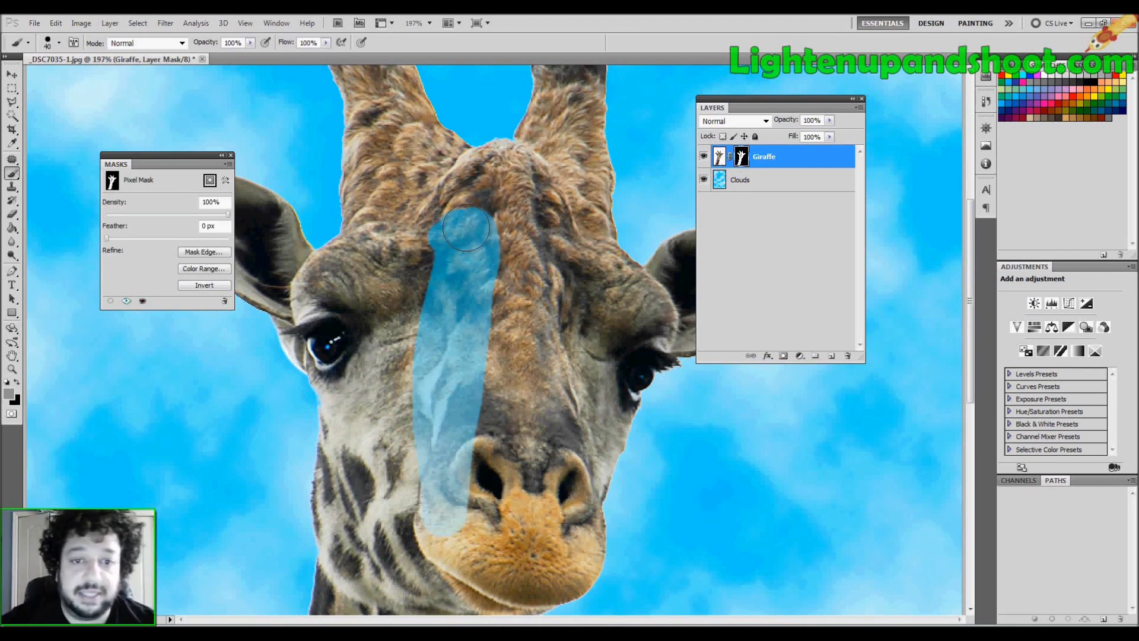
# Reset the colors to white and black and paint white over the gray stroke on the Giraffe mask.
pyautogui.press('d')
pyautogui.moveTo(446, 239)
pyautogui.mouseDown()
pyautogui.moveTo(476, 220)
pyautogui.moveTo(410, 344)
pyautogui.moveTo(486, 341)
pyautogui.moveTo(433, 510)
pyautogui.moveTo(477, 525)
pyautogui.mouseUp()
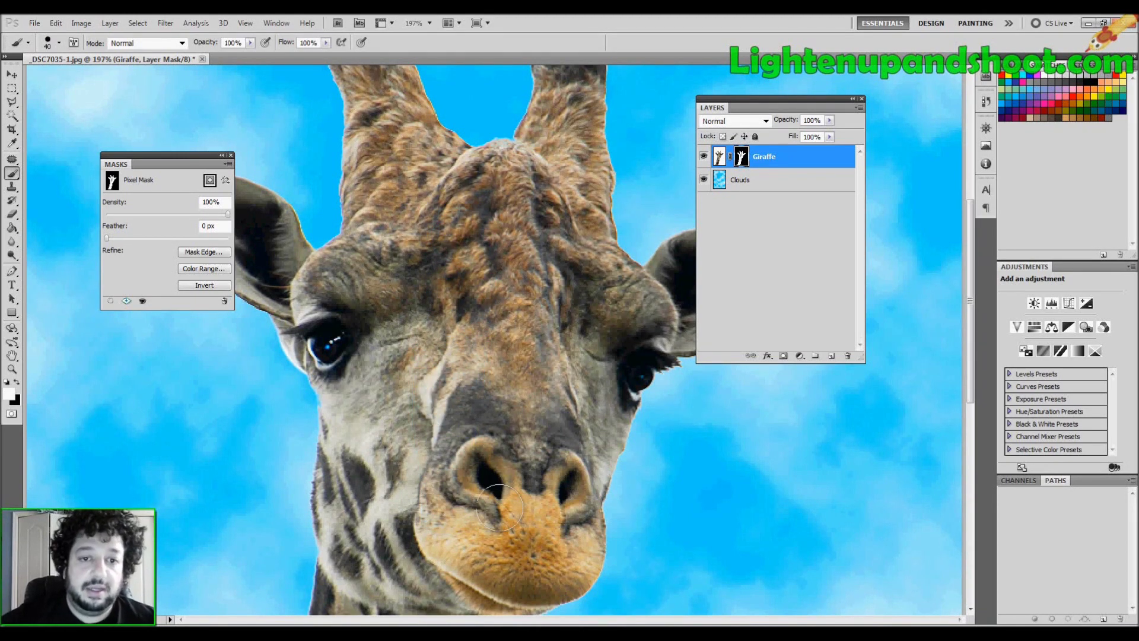
pyautogui.doubleClick(12, 356)
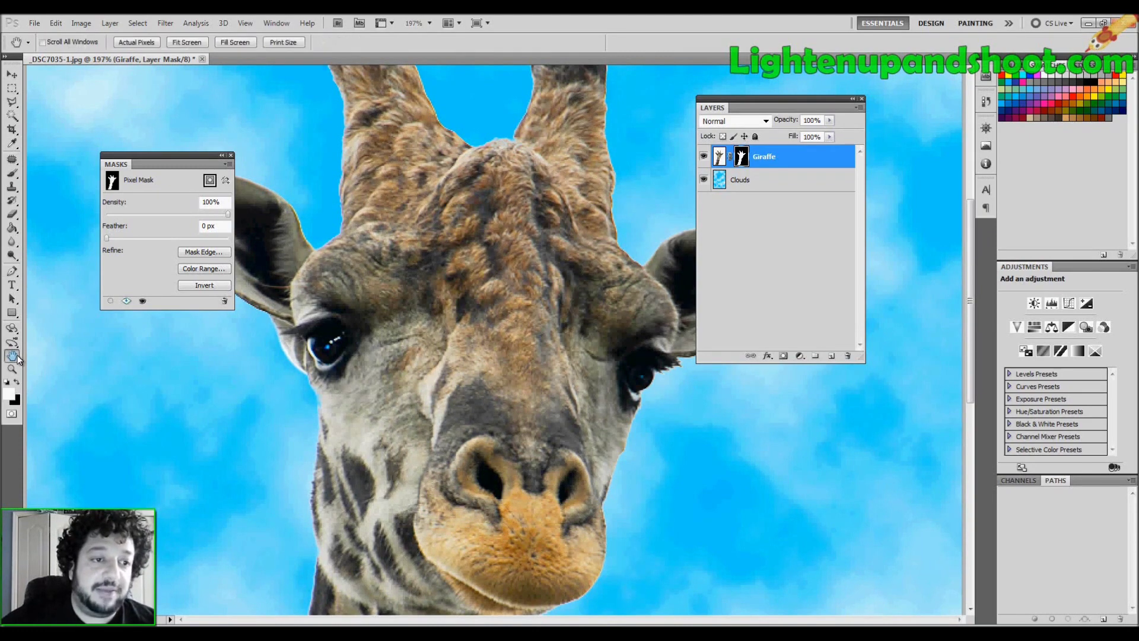